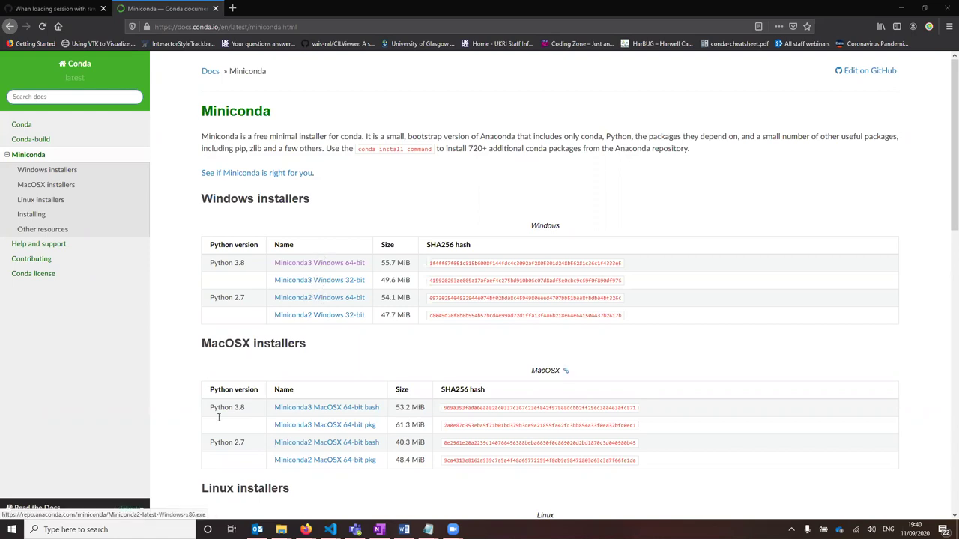
Find and open the Anaconda Prompt (Miniconda3) on the computer
left_click(75, 530)
type("ana")
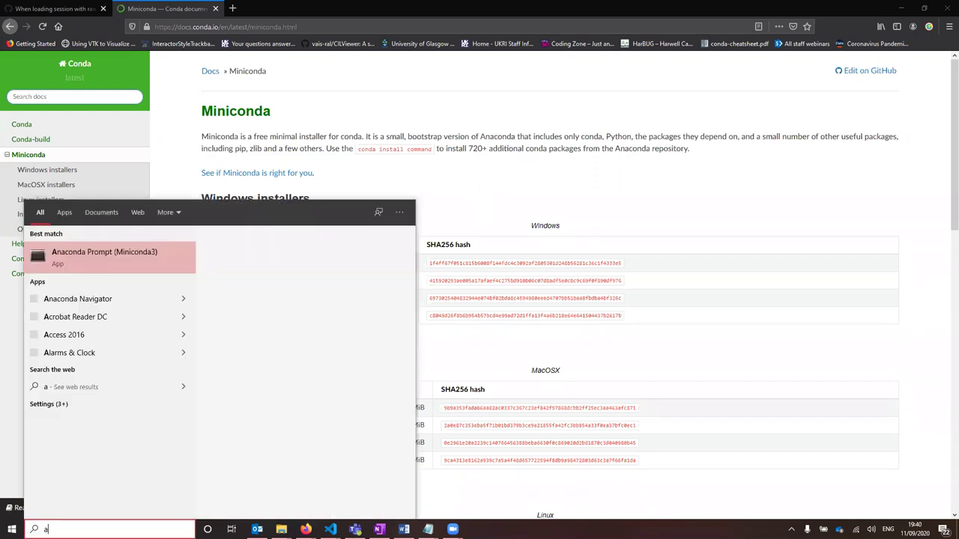
left_click(114, 253)
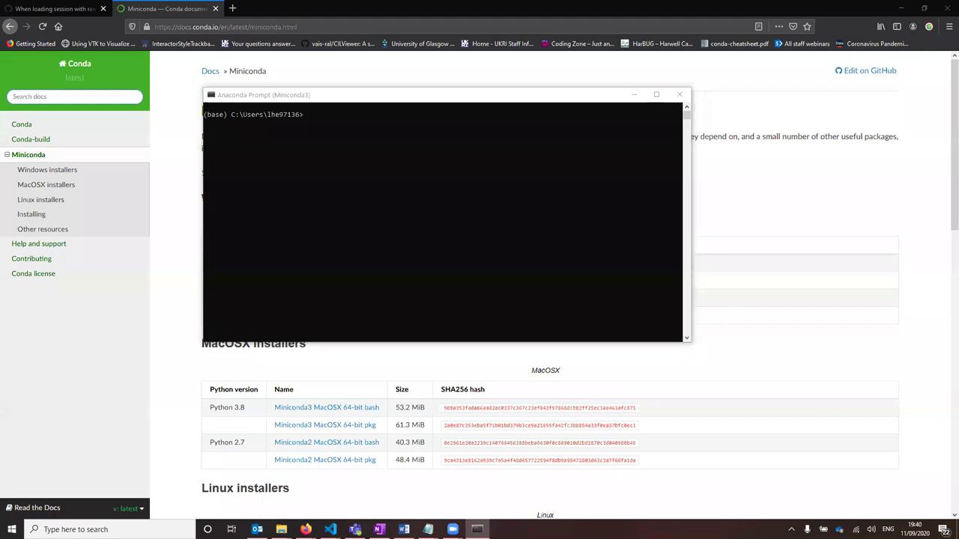
Run conda create --name dvcgui2 ccpi-dvc -c paskino/label/dvc -c conda-forge -c defaults --override-channels
key("alt+Tab")
left_click(342, 116)
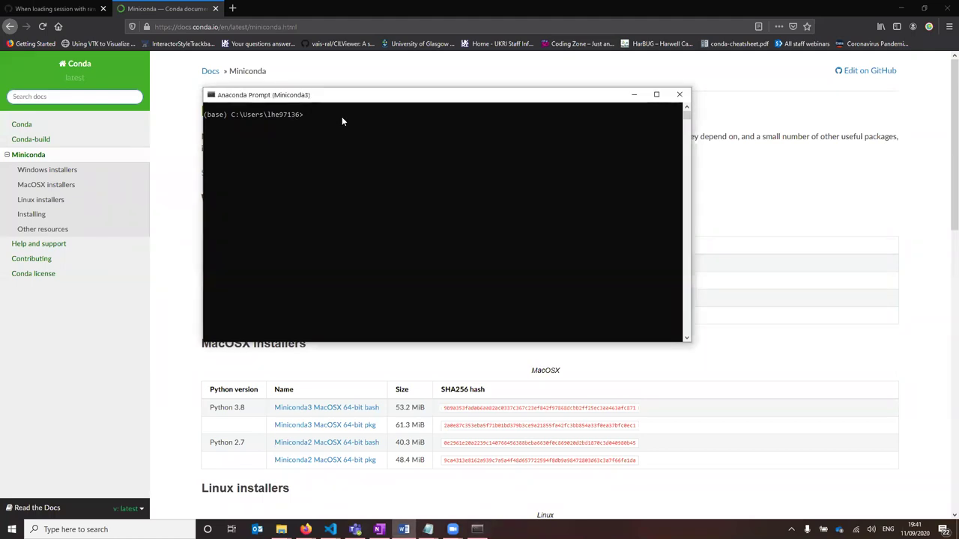
right_click(313, 113)
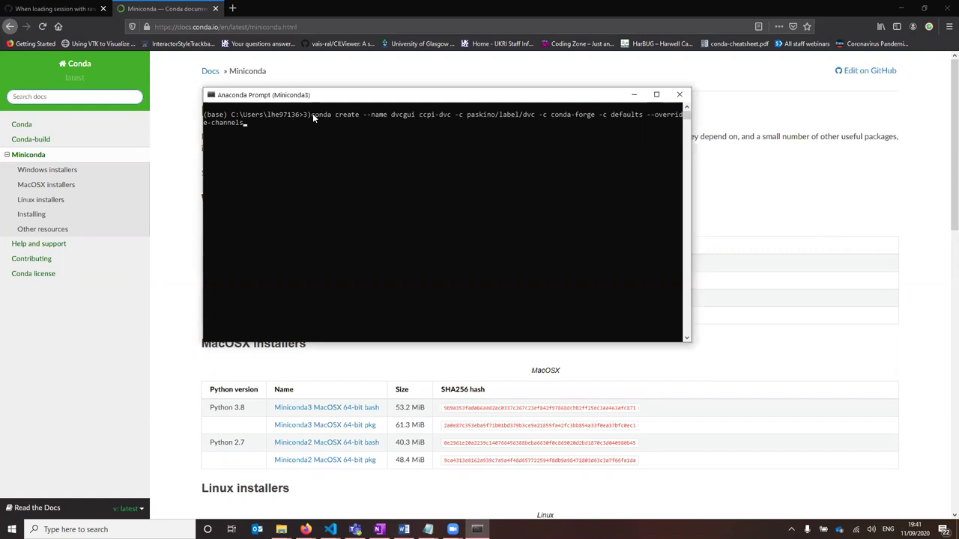
key("BackSpace")
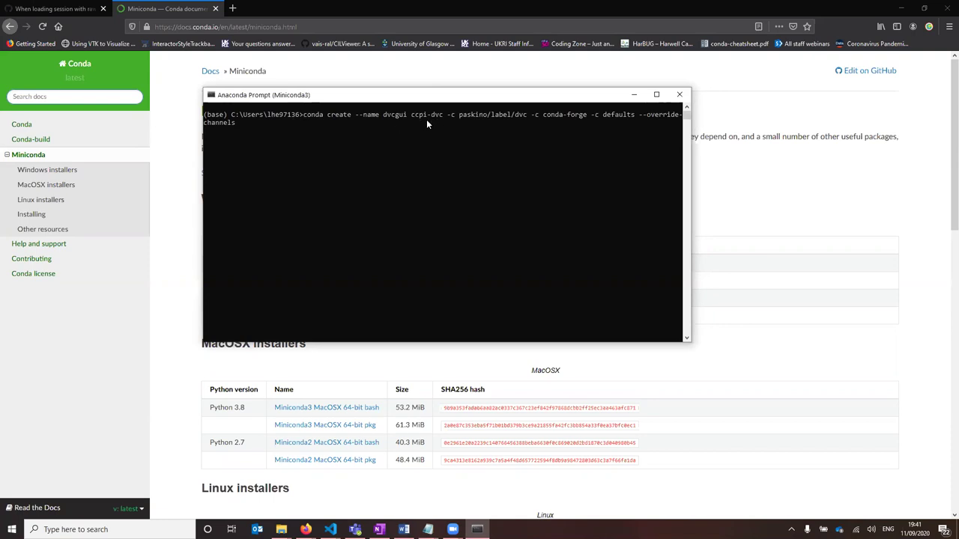
type("_")
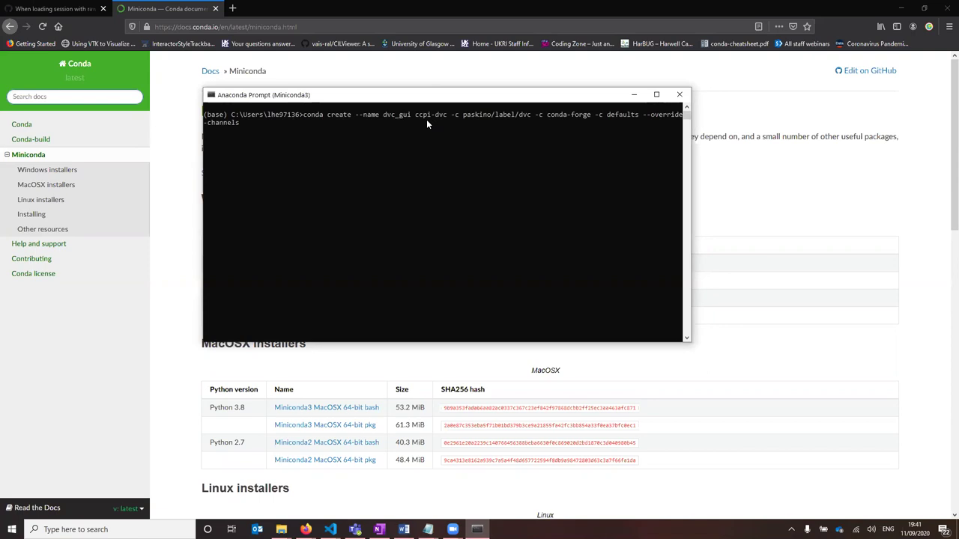
key("BackSpace")
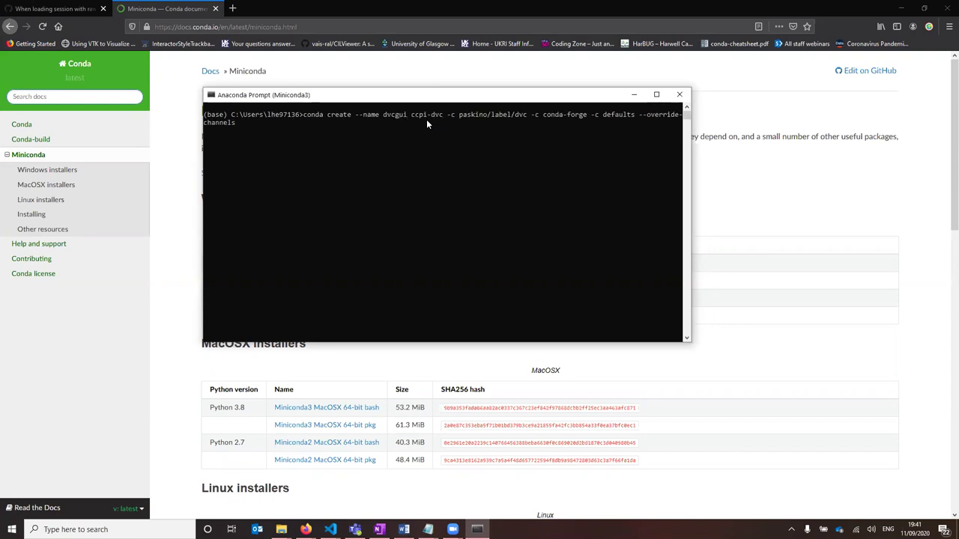
type("2")
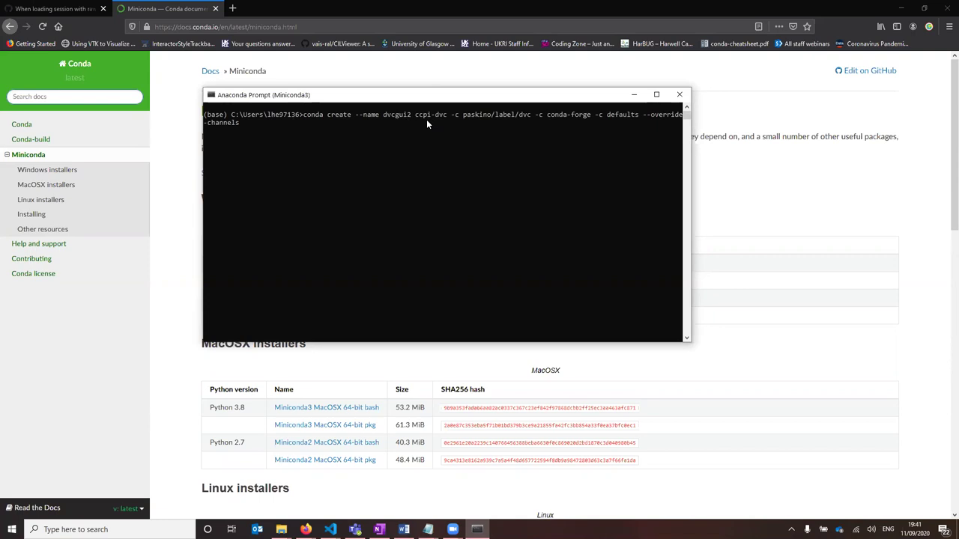
key("Return")
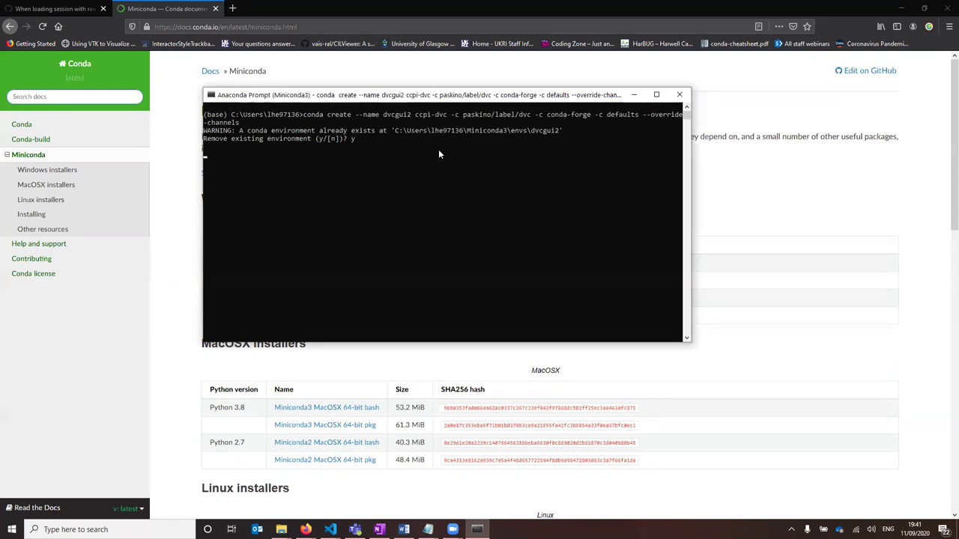
Agree to remove the existing dvcgui2 environment so that it can be recreated
type("y")
key("Return")
key("Return")
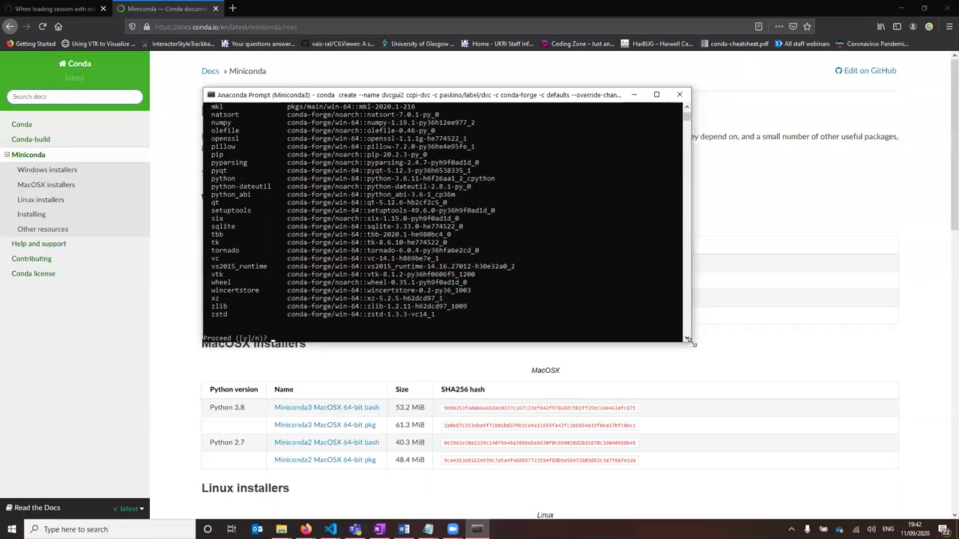
Enlarge the prompt window to review the list of new packages, and accept their installation
left_click_drag(690, 341, 793, 446)
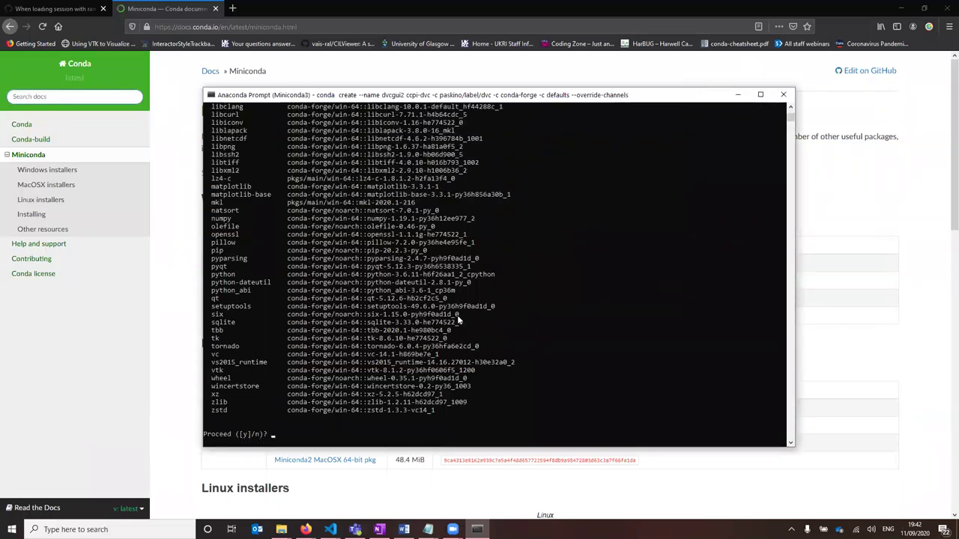
scroll(457, 315, "up", 10)
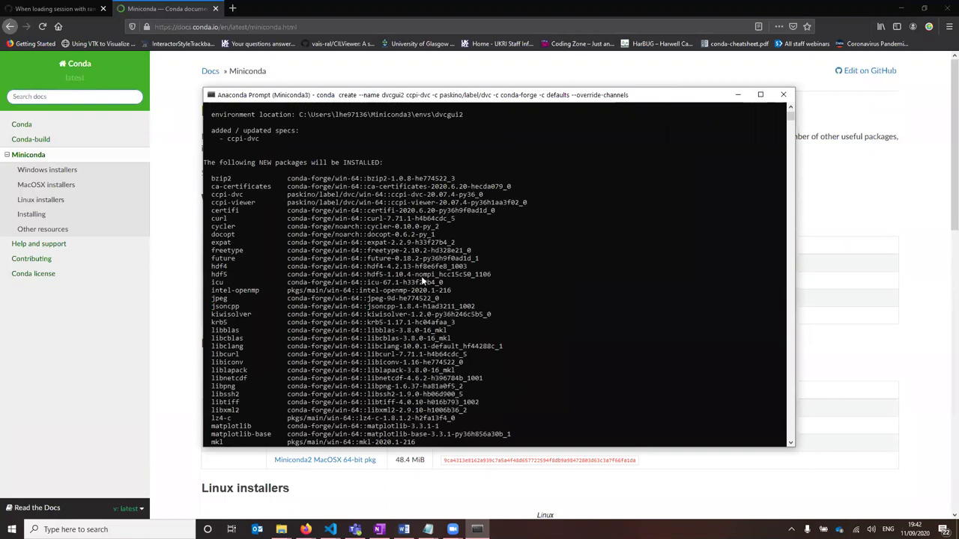
scroll(421, 275, "down", 13)
type("y")
key("Return")
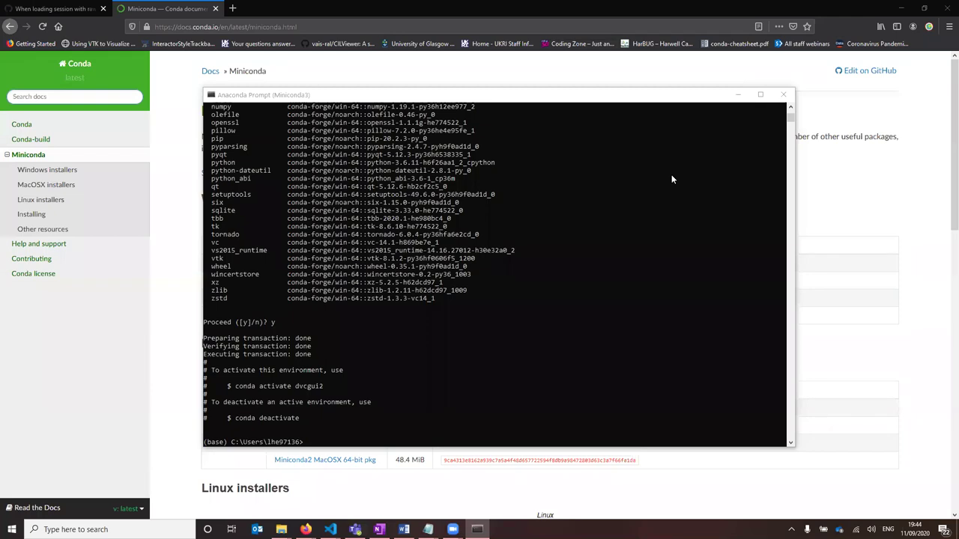
Activate the dvcgui2 environment and launch the Digital Volume Correlation application with the idvc command
left_click(391, 419)
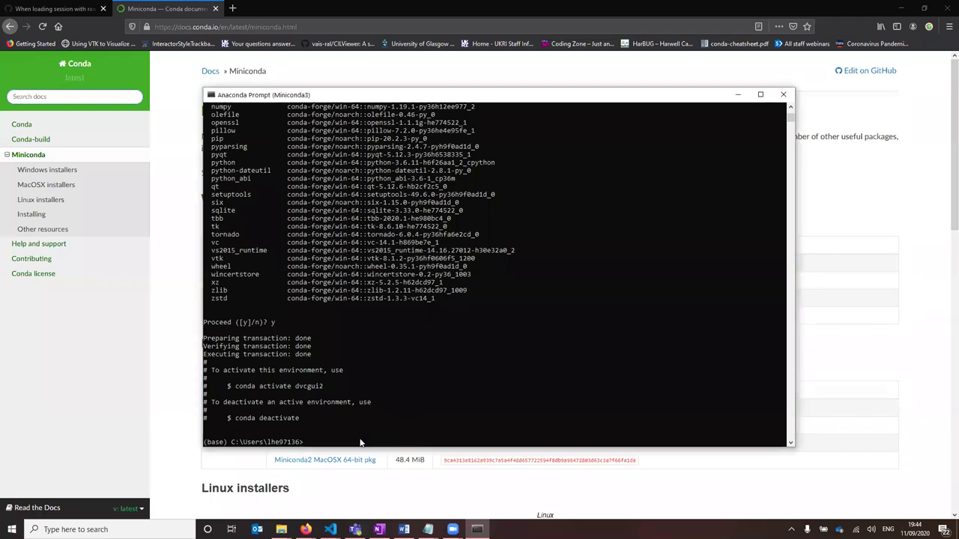
type("activate dvcgui2")
key("Return")
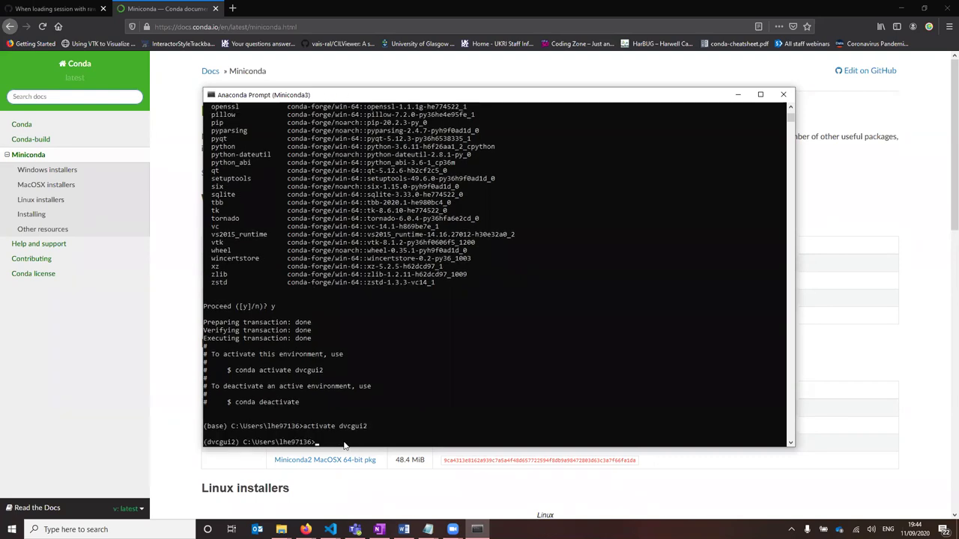
type("idvc")
key("Return")
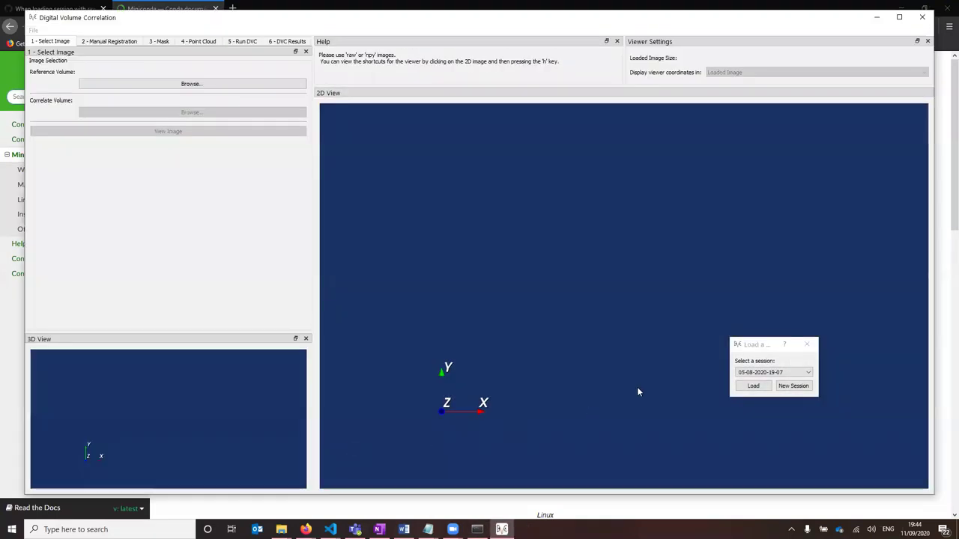
Look at the saved sessions in the load dialog and start a new session instead
left_click_drag(749, 350, 376, 212)
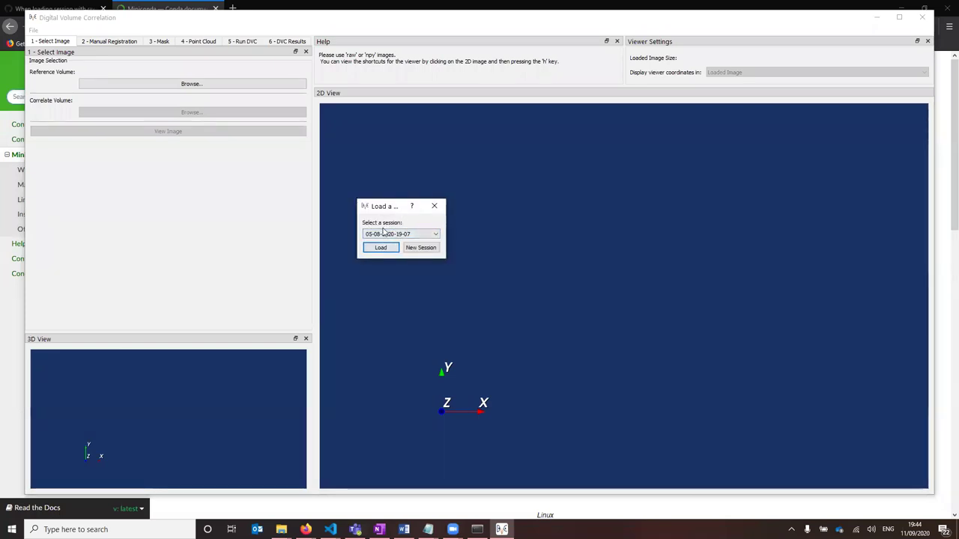
left_click(424, 235)
left_click(408, 242)
left_click(437, 250)
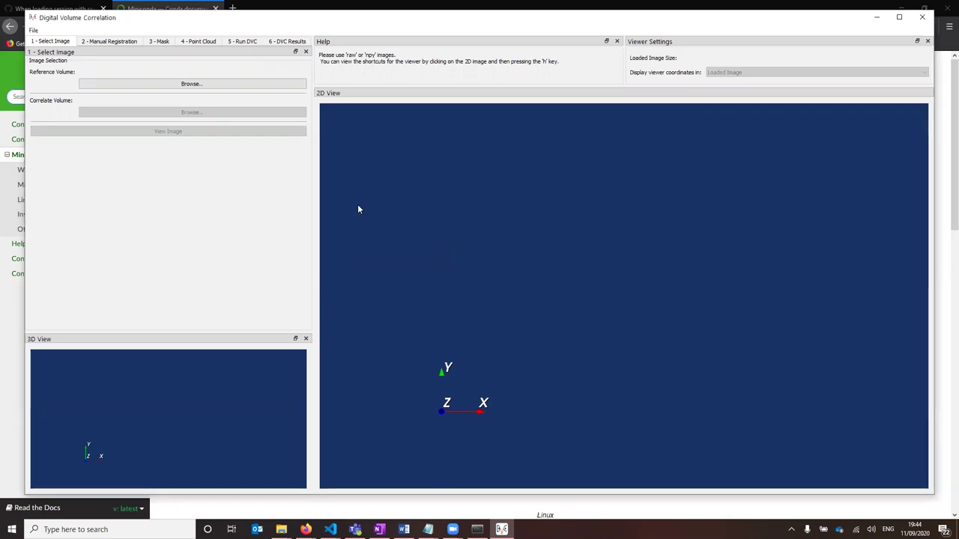
Review the application settings for maximum downsampled image size and GPU memory, and save them
left_click(33, 30)
left_click(54, 43)
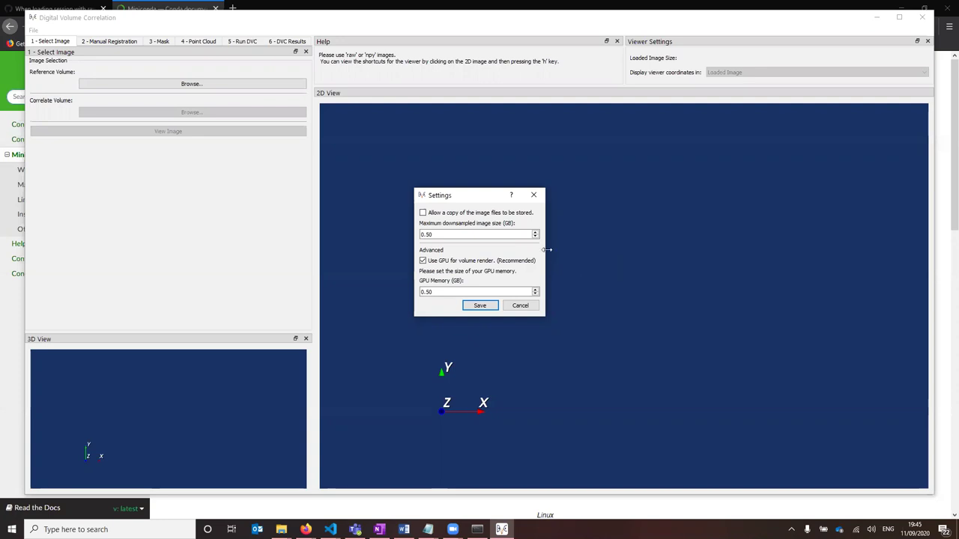
double_click(455, 234)
left_click_drag(439, 292, 412, 291)
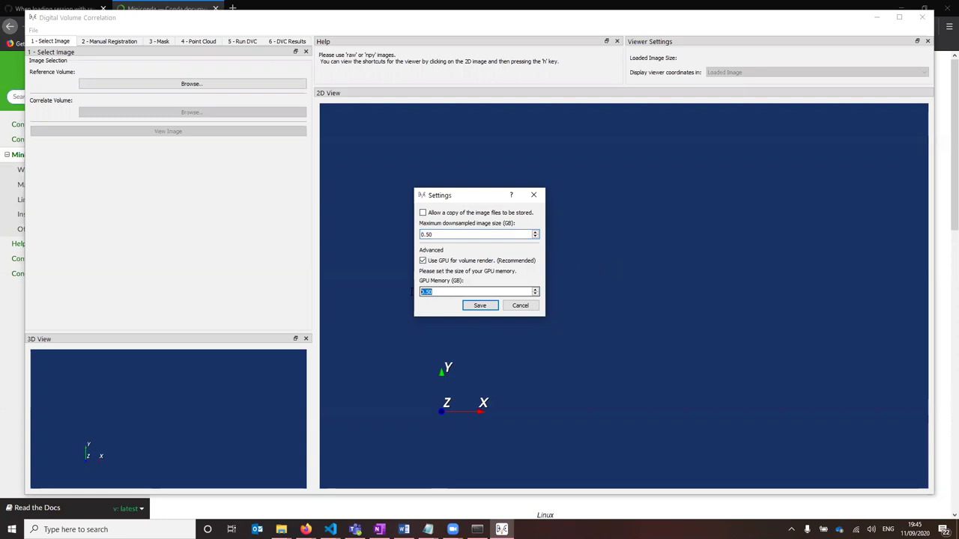
left_click(450, 293)
double_click(445, 236)
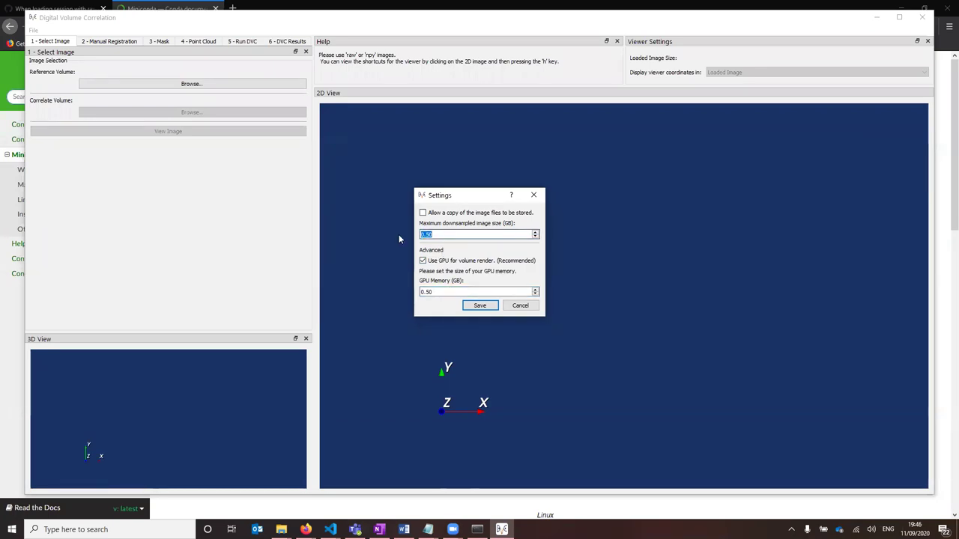
double_click(436, 290)
left_click(480, 306)
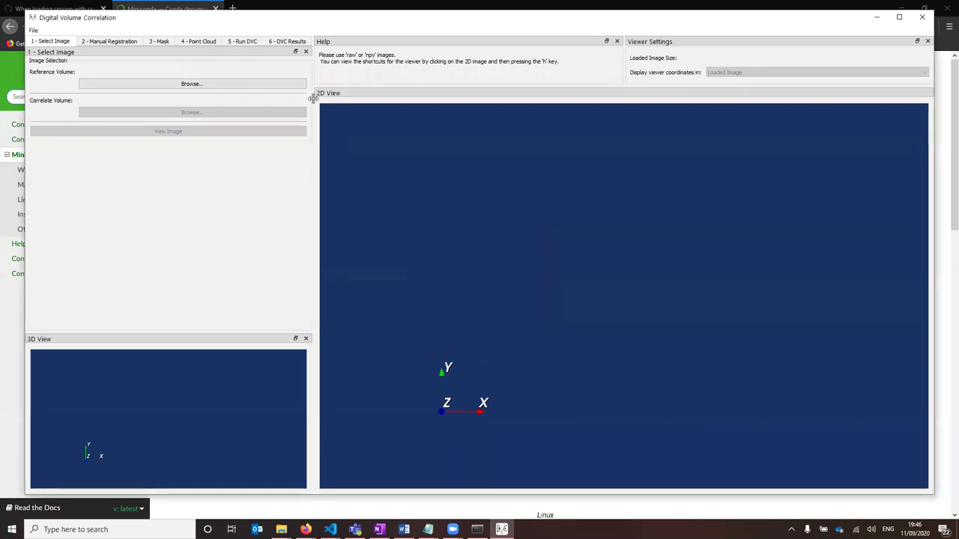
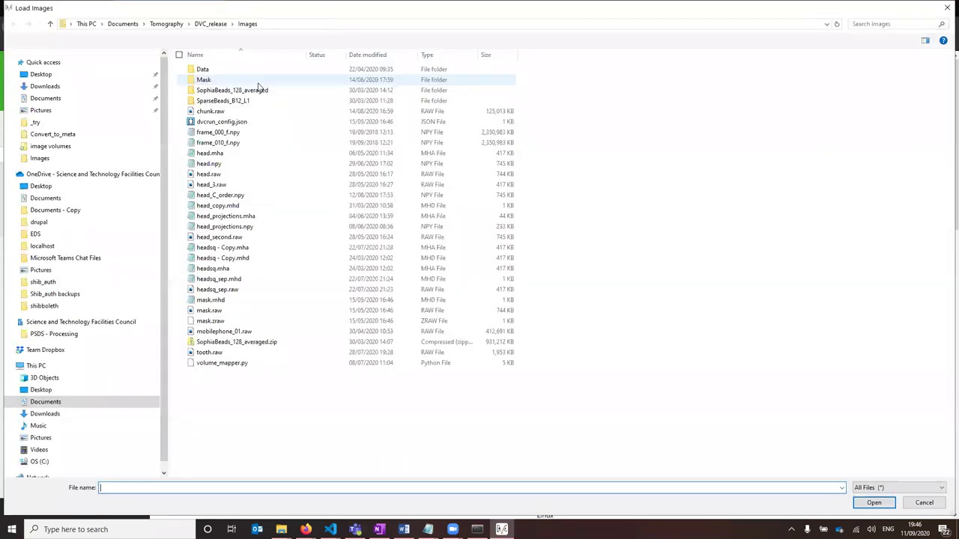
Load frame_000_f.npy as the reference volume and frame_010_f.npy as the correlate volume, and display the image in the viewers
left_click(241, 132)
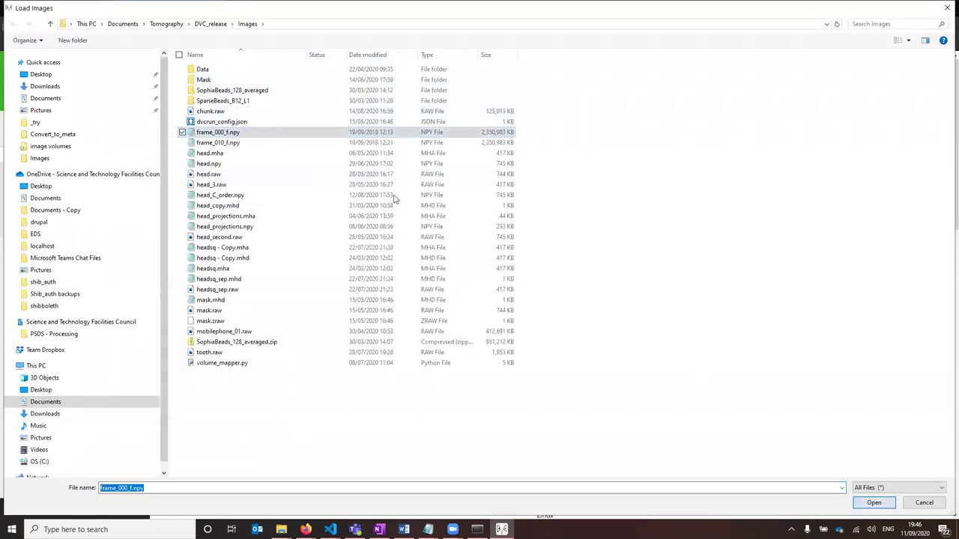
left_click(873, 503)
left_click(242, 118)
left_click(268, 143)
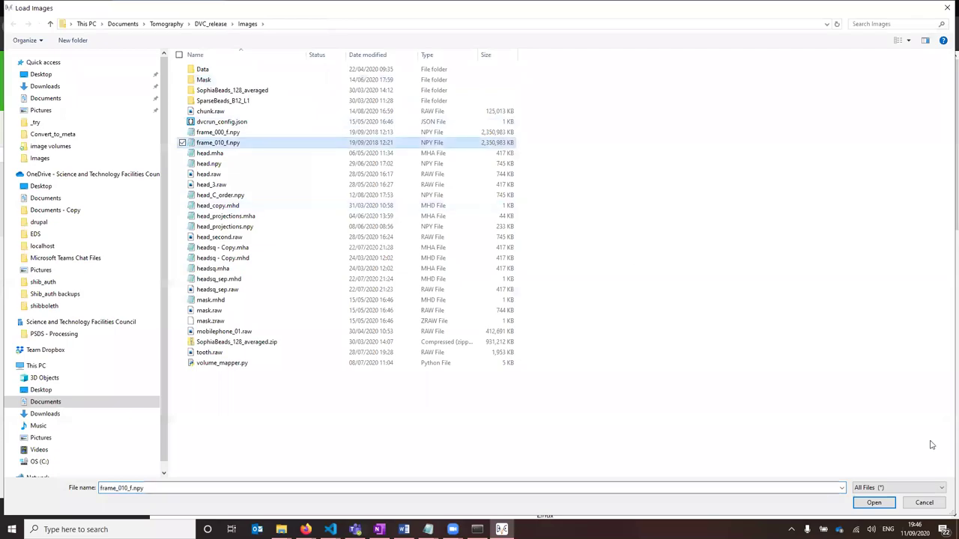
left_click(874, 503)
left_click(231, 135)
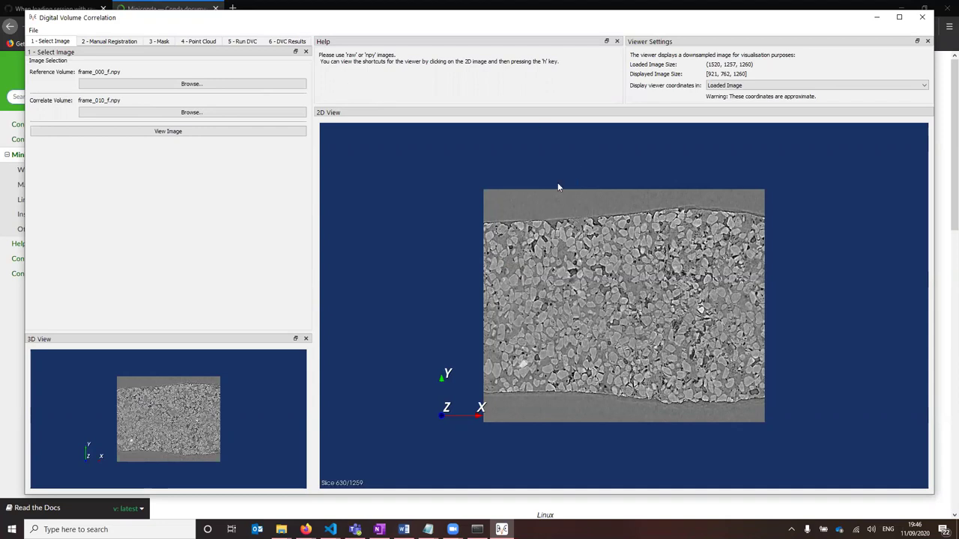
Maximise the application window and rotate the 3D view to examine the rendered volume from an angle
left_click(904, 19)
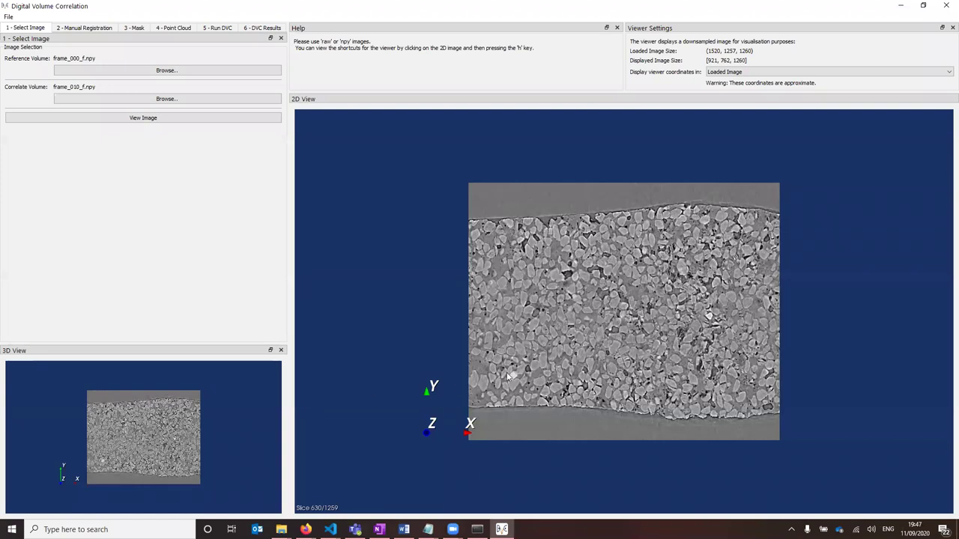
mouse_move(142, 451)
left_mouse_down()
mouse_move(138, 391)
mouse_move(133, 465)
mouse_move(144, 405)
mouse_move(136, 440)
mouse_move(199, 457)
mouse_move(194, 477)
mouse_move(187, 403)
mouse_move(162, 409)
mouse_move(141, 457)
mouse_move(152, 475)
mouse_move(104, 441)
mouse_move(215, 444)
mouse_move(166, 453)
mouse_move(152, 400)
mouse_move(142, 450)
left_mouse_up()
left_click_drag(141, 412, 303, 445)
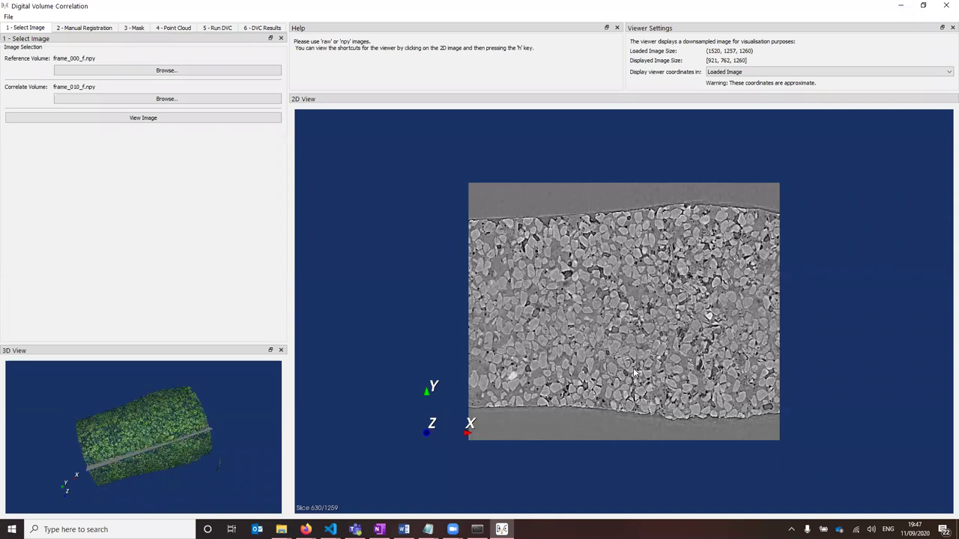
scroll(635, 372, "up", 1)
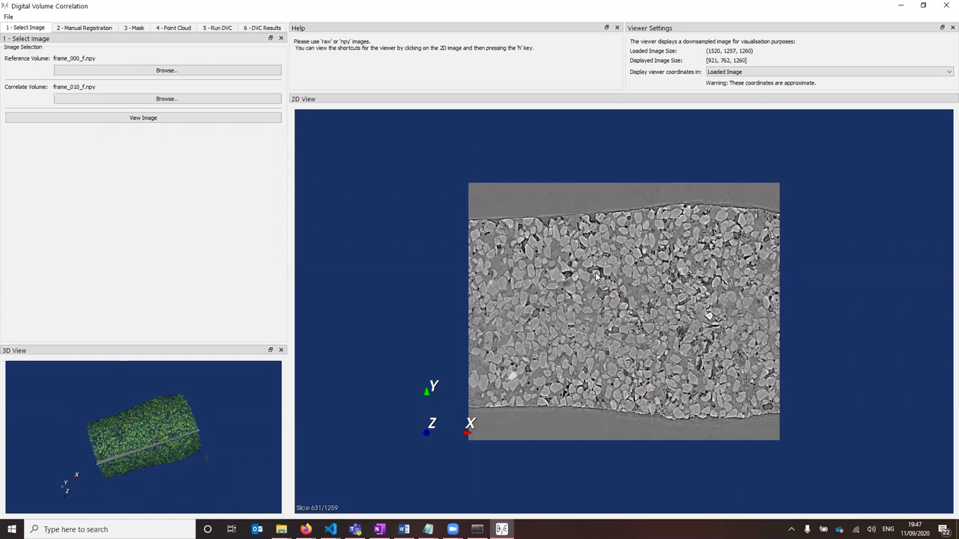
Show the 2D viewer's list of mouse and keyboard interactions, and hide it again after reading
key("h")
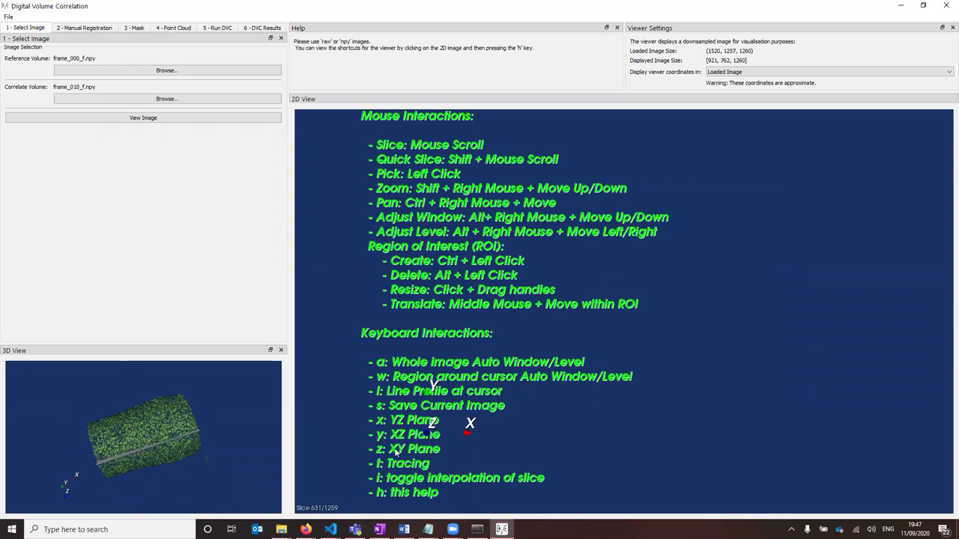
left_click(661, 296)
key("h")
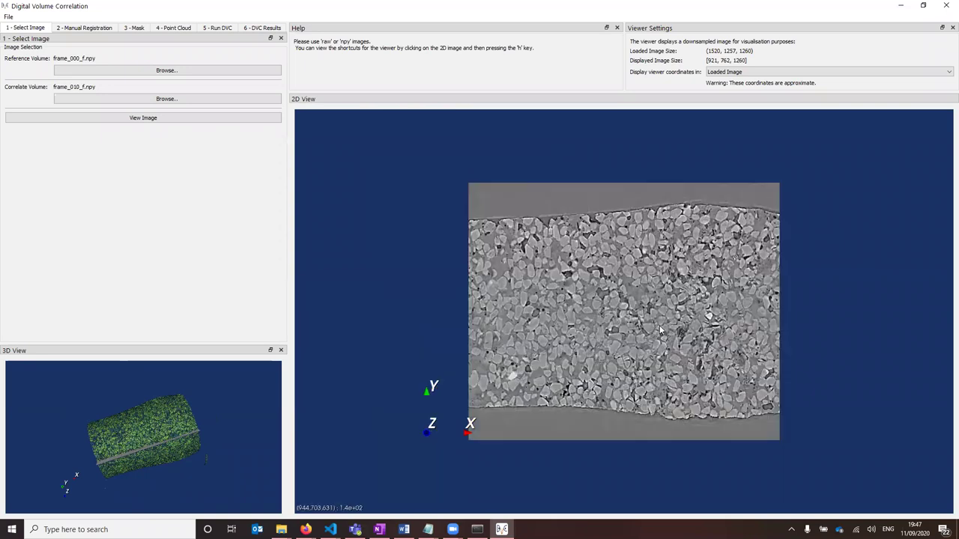
Examine the volume in the 2D view through neighbouring XY slices, the YZ plane and the XZ plane, probing a point near the image centre
scroll(660, 330, "up", 6)
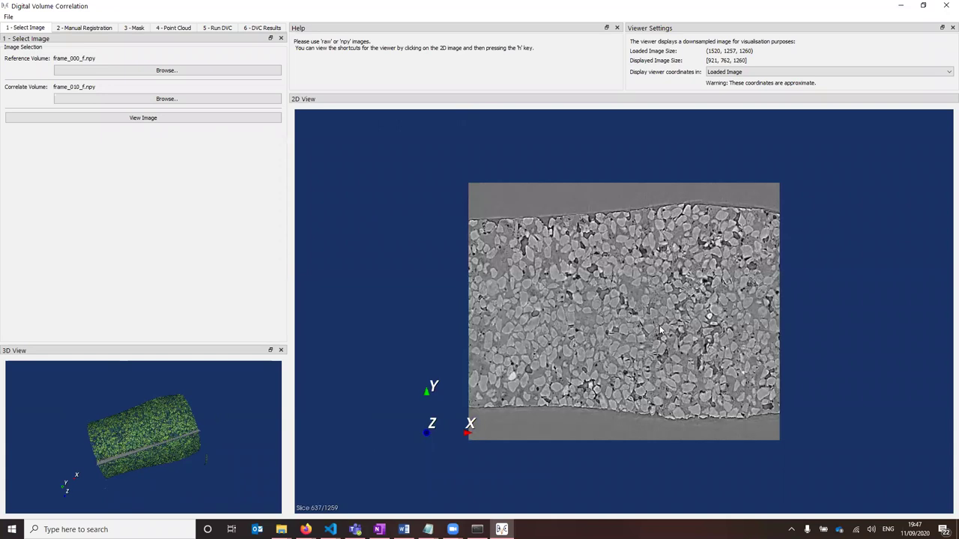
scroll(660, 331, "down", 2)
left_click(618, 333)
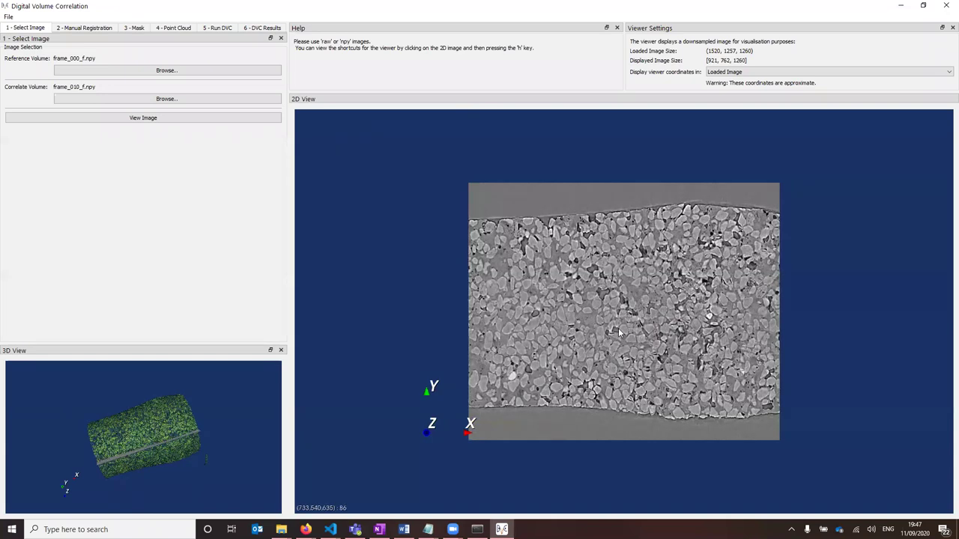
key("x")
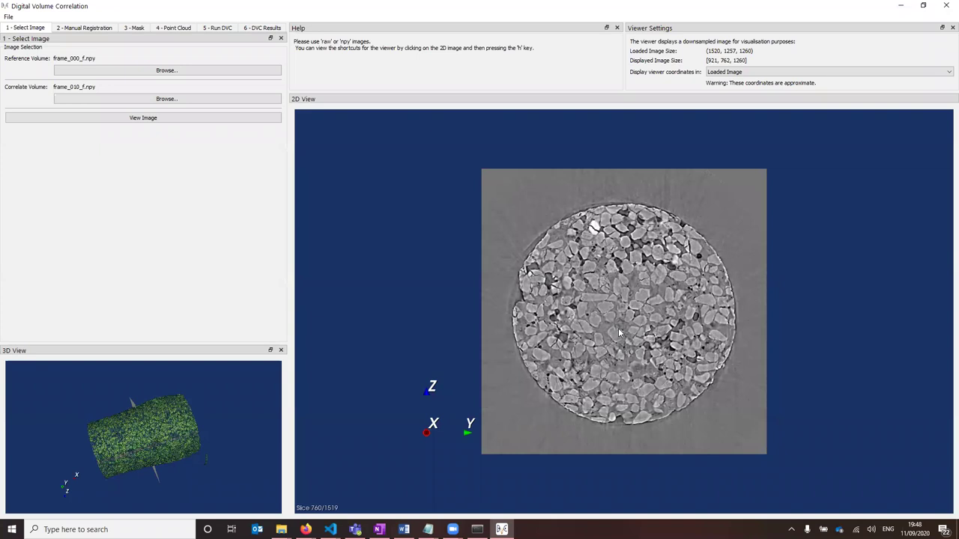
key("y")
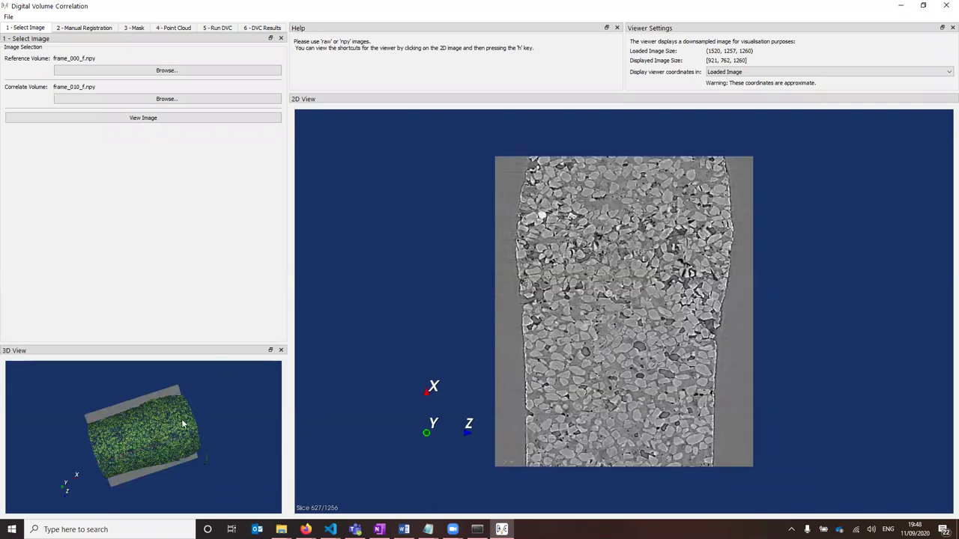
Examine the volume on the YZ plane, stepping to neighbouring slices and rotating the 3D view to inspect the slice plane inside it
left_click_drag(180, 411, 201, 438)
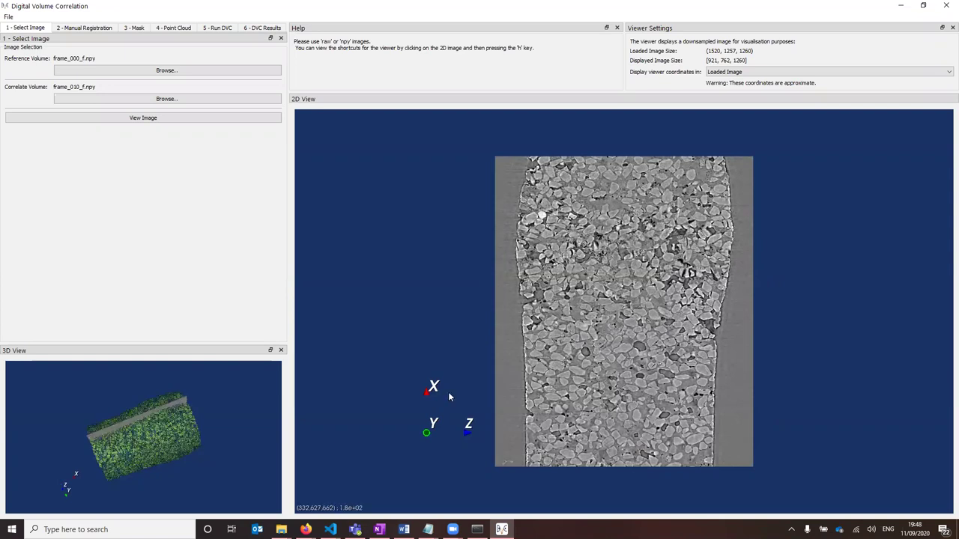
key("x")
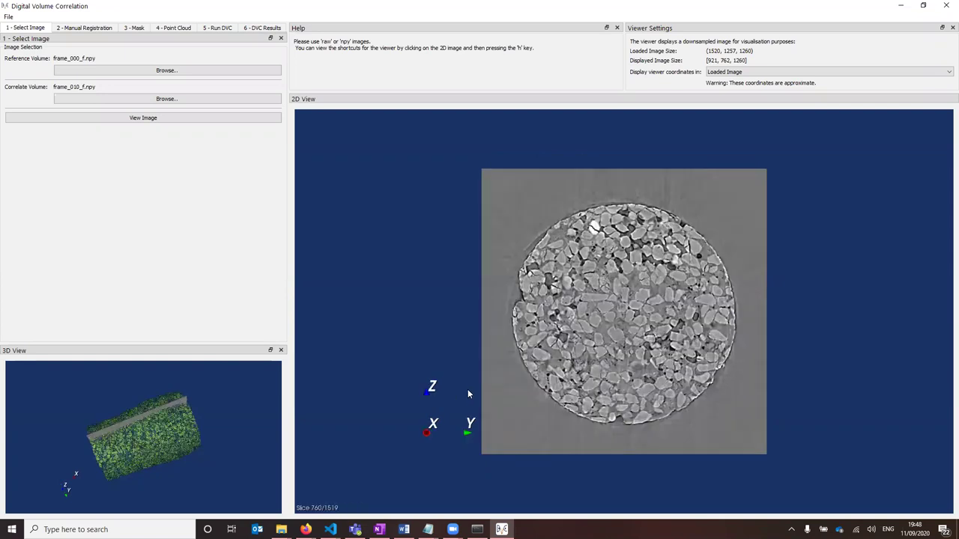
left_click_drag(195, 407, 172, 416)
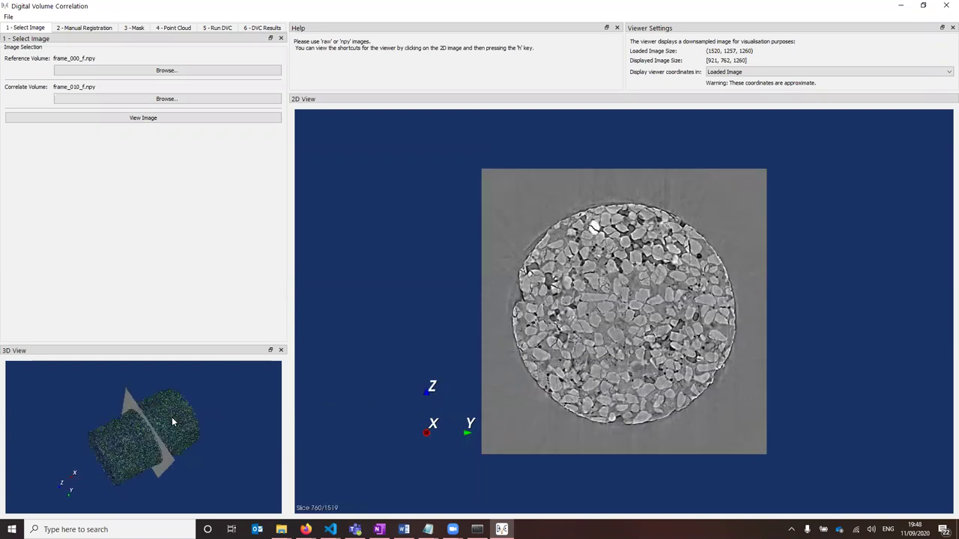
scroll(628, 389, "down", 4)
scroll(628, 388, "down", 3)
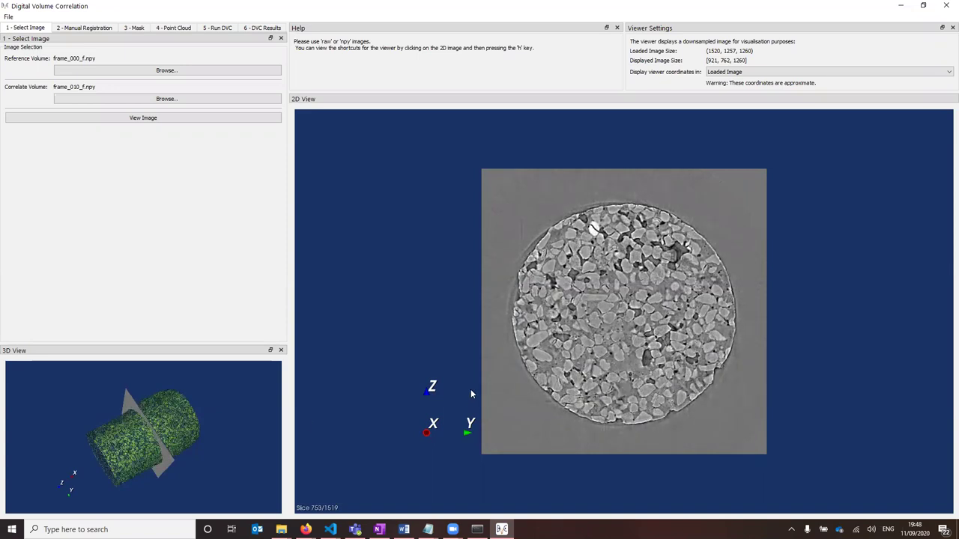
left_click_drag(163, 439, 171, 419)
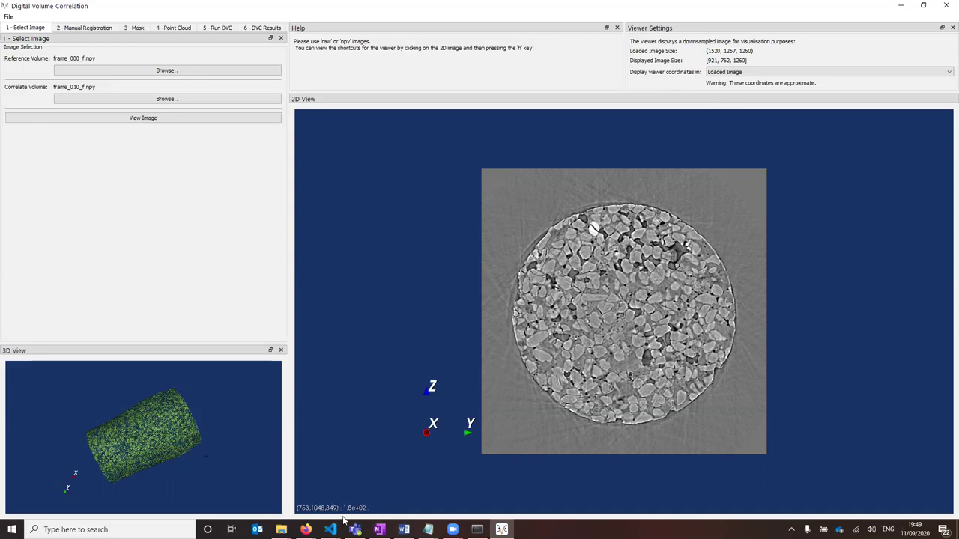
Step back and forth through neighbouring YZ slices in the 2D view, reading the slice numbering in loaded-image coordinates
scroll(643, 307, "down", 5)
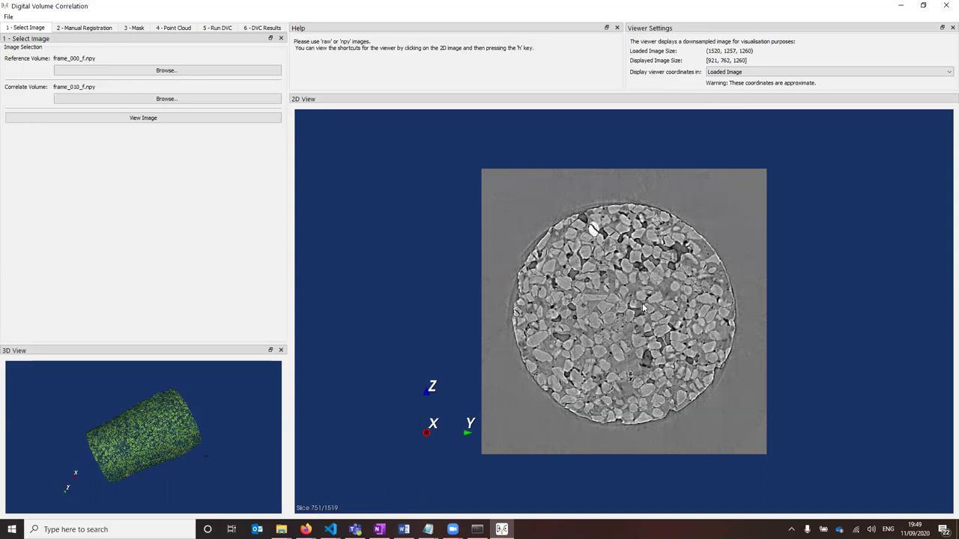
scroll(643, 307, "up", 6)
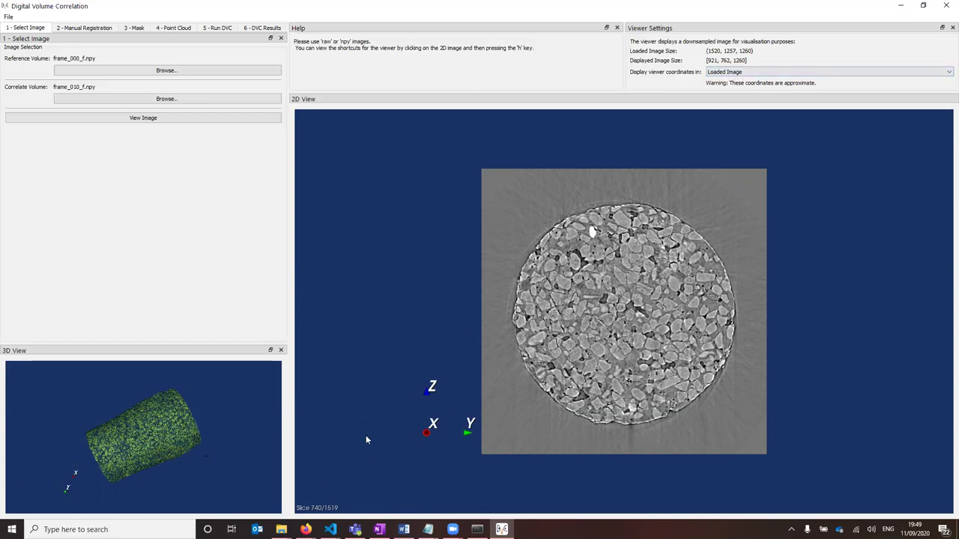
scroll(365, 440, "up", 1)
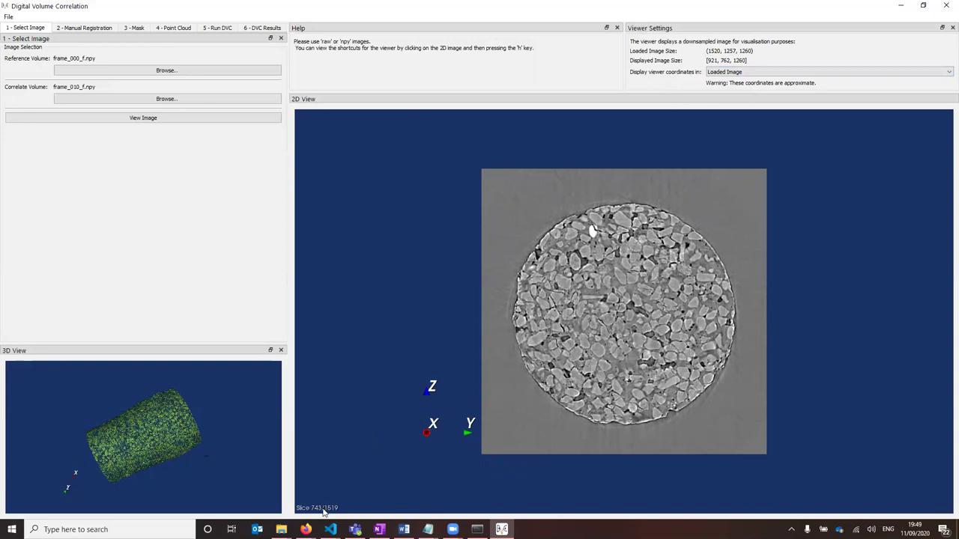
scroll(324, 512, "up", 2)
scroll(450, 298, "down", 3)
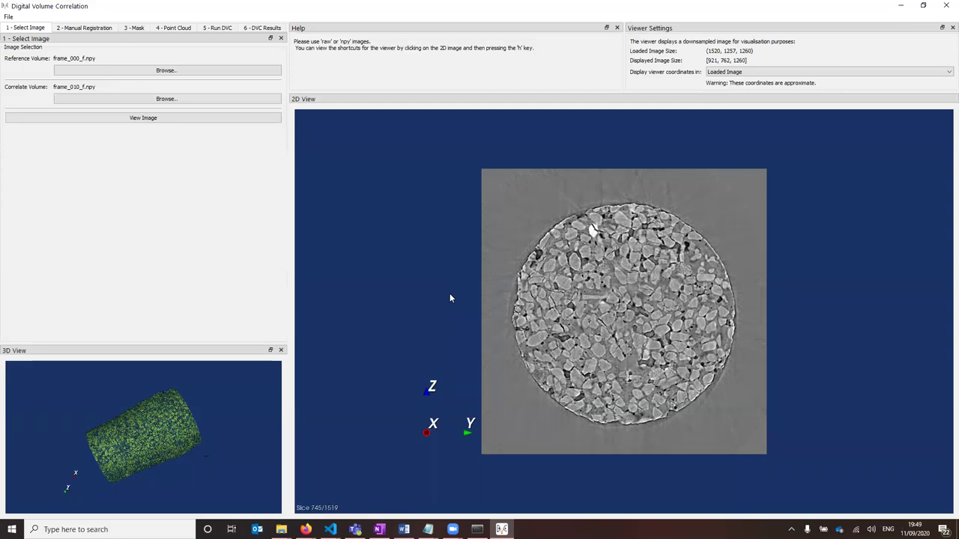
Display the viewer coordinates in Downsampled Image and examine the renumbered YZ slices and the slice plane in the 3D view
left_click(774, 74)
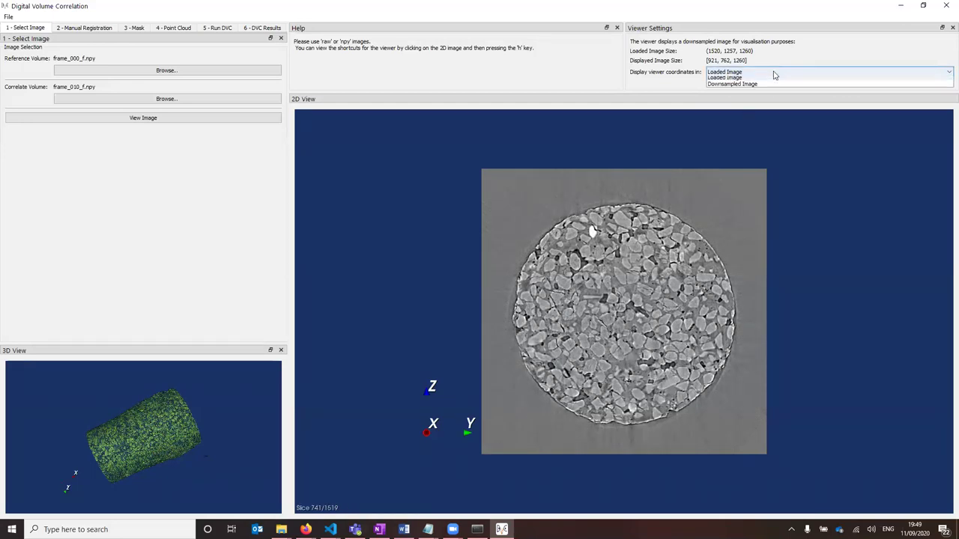
left_click(774, 88)
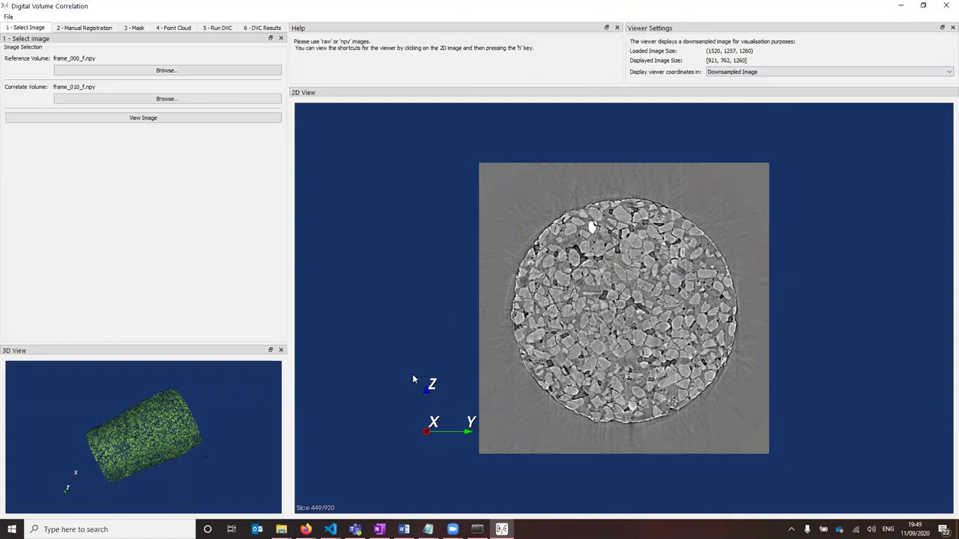
scroll(412, 374, "up", 1)
scroll(621, 406, "up", 3)
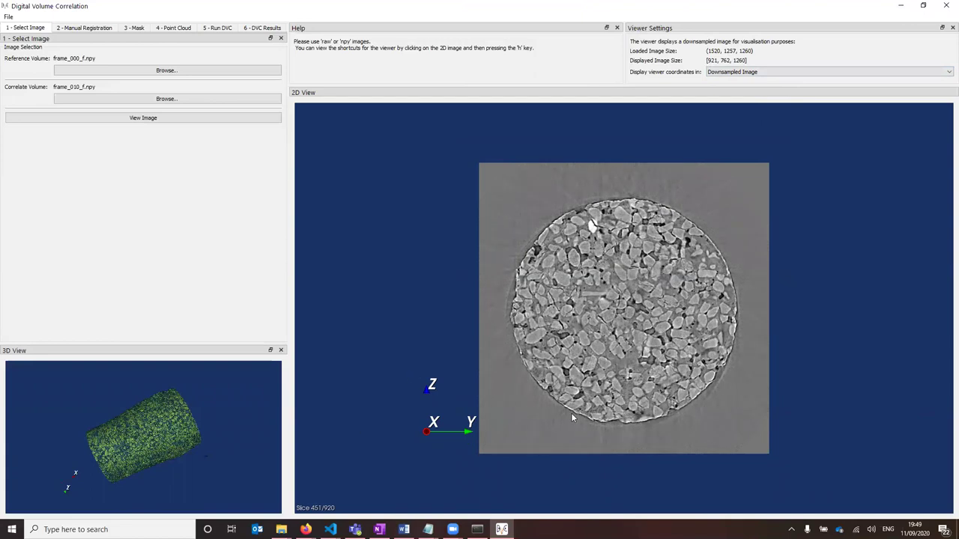
scroll(645, 391, "up", 3)
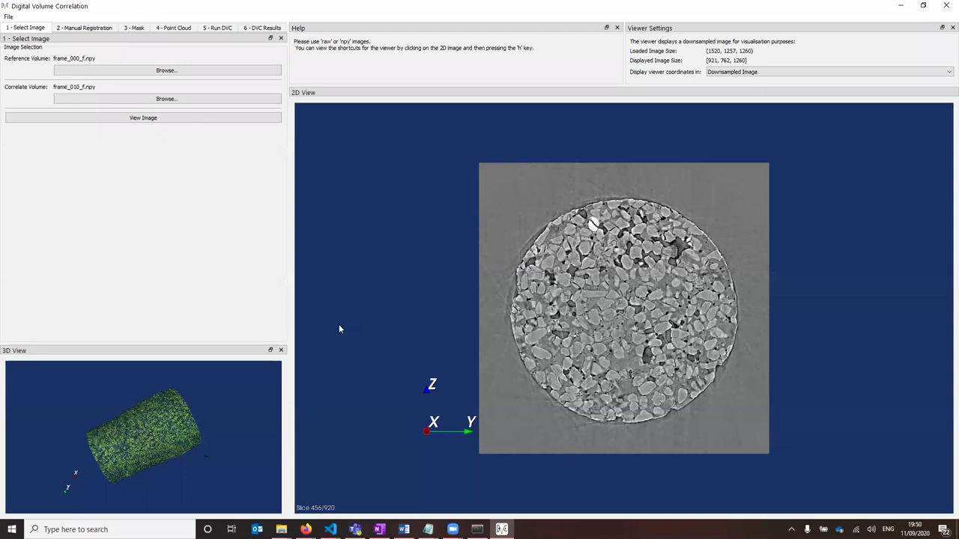
left_click_drag(147, 415, 164, 374)
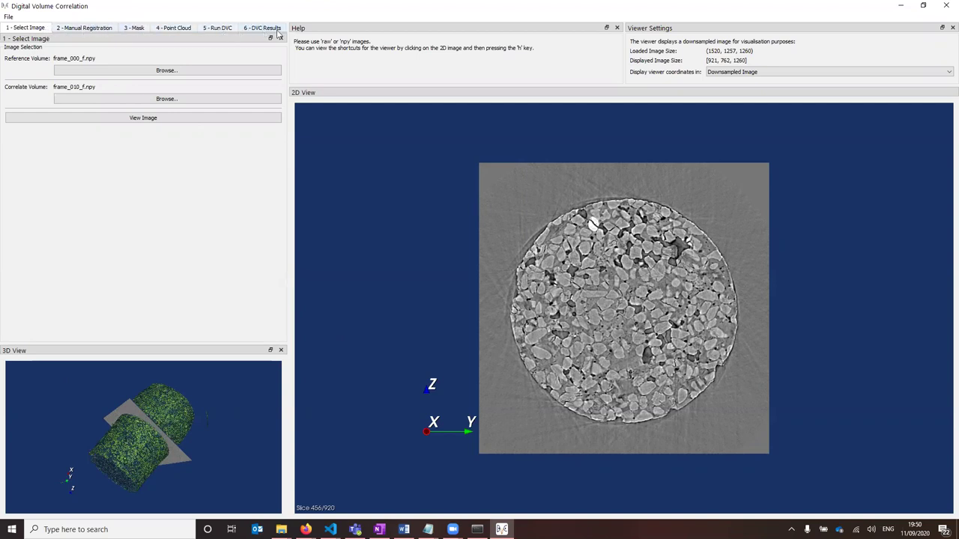
Open manual registration, view the XY plane, and select point 0 near the sample's upper edge at about [1088, 1020, 630]
left_click(67, 32)
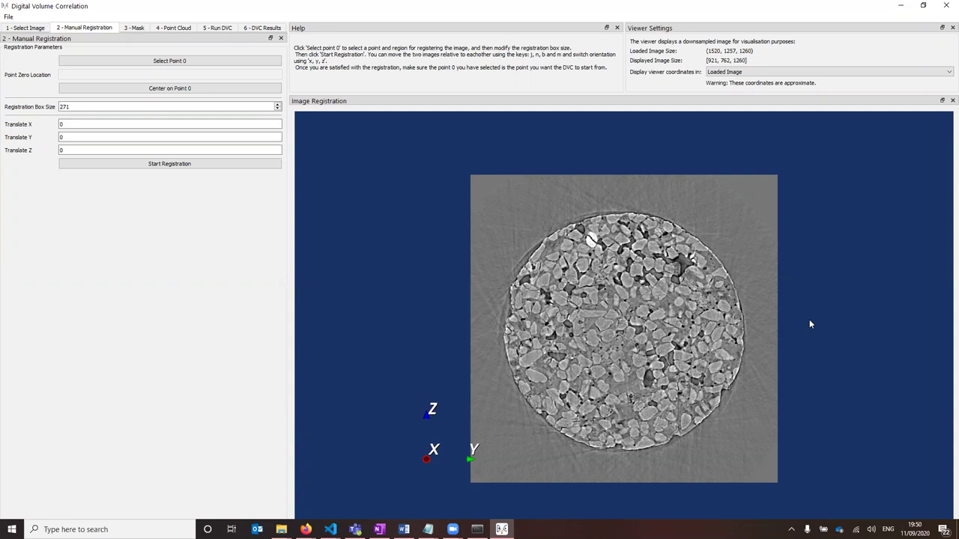
key("z")
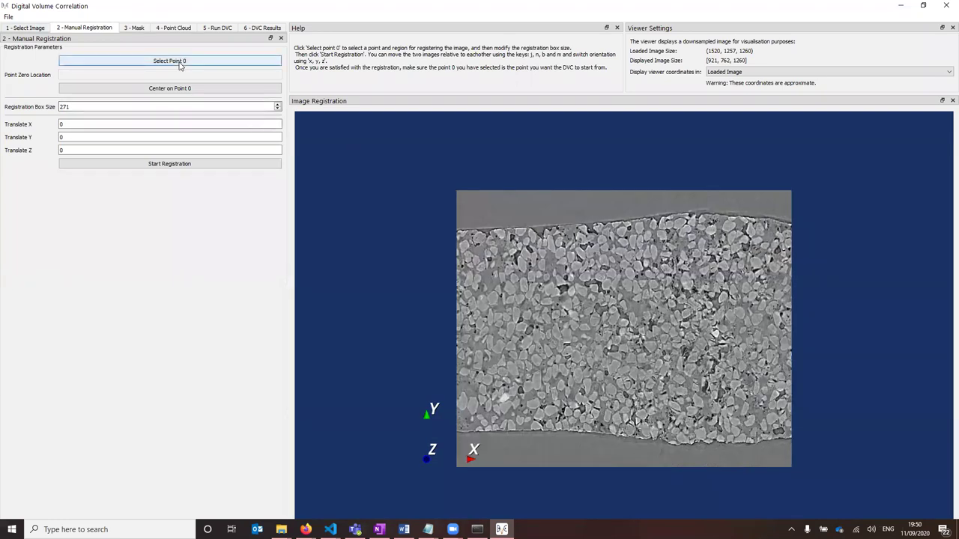
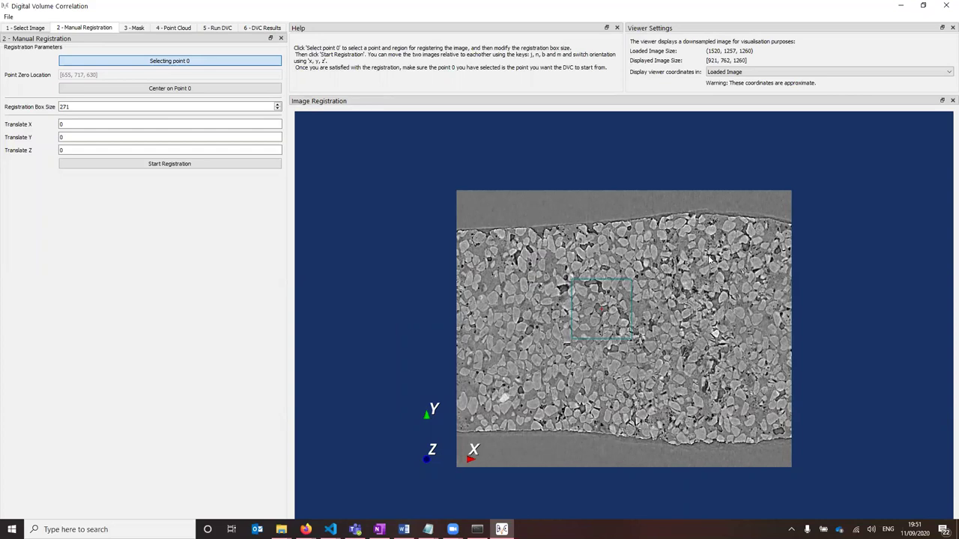
left_click(715, 292)
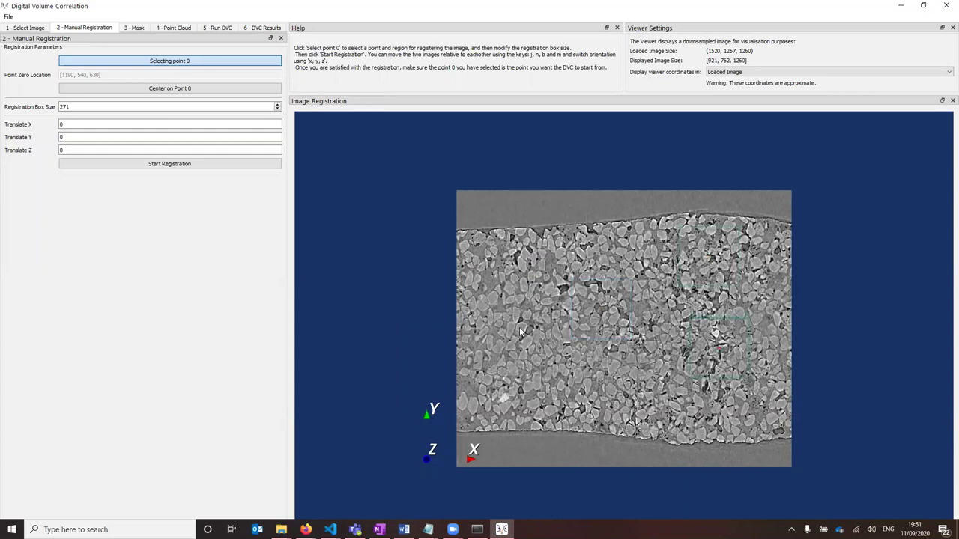
left_click(696, 241)
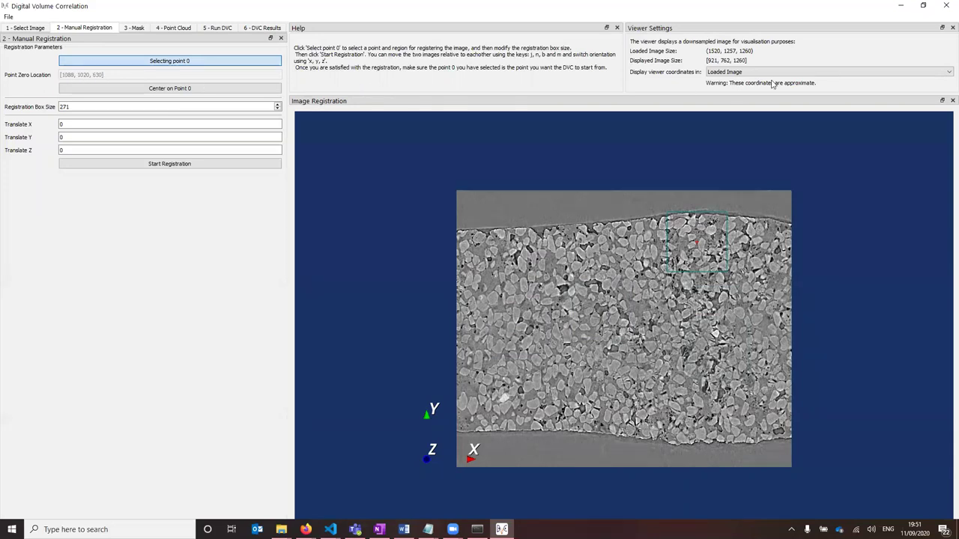
Show the point 0 location in Downsampled Image coordinates, and return the coordinate display to Loaded Image
left_click(727, 72)
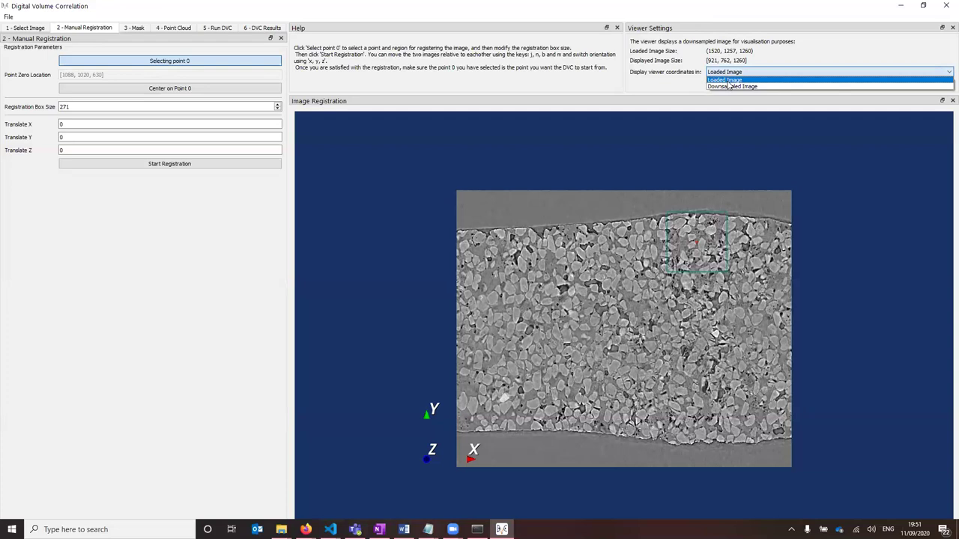
left_click(728, 87)
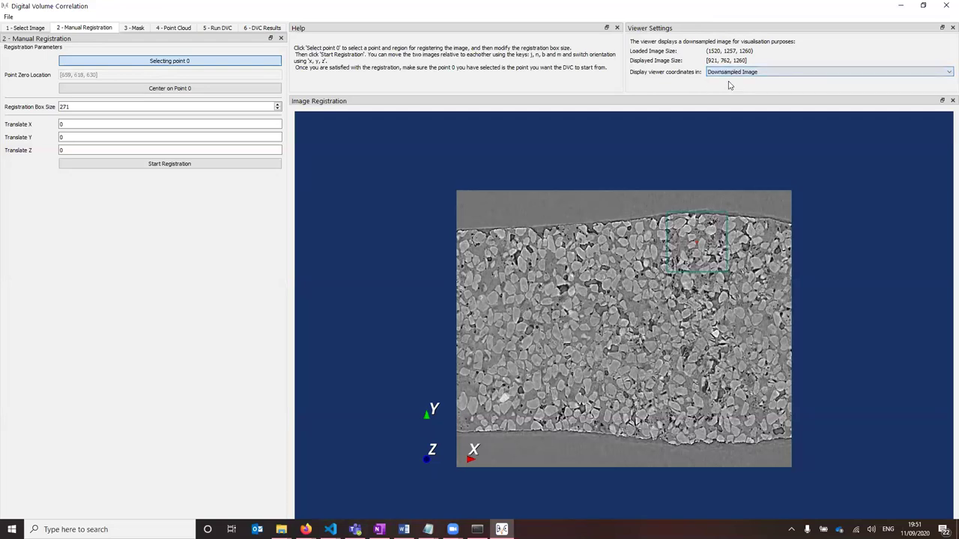
left_click(737, 72)
left_click(735, 80)
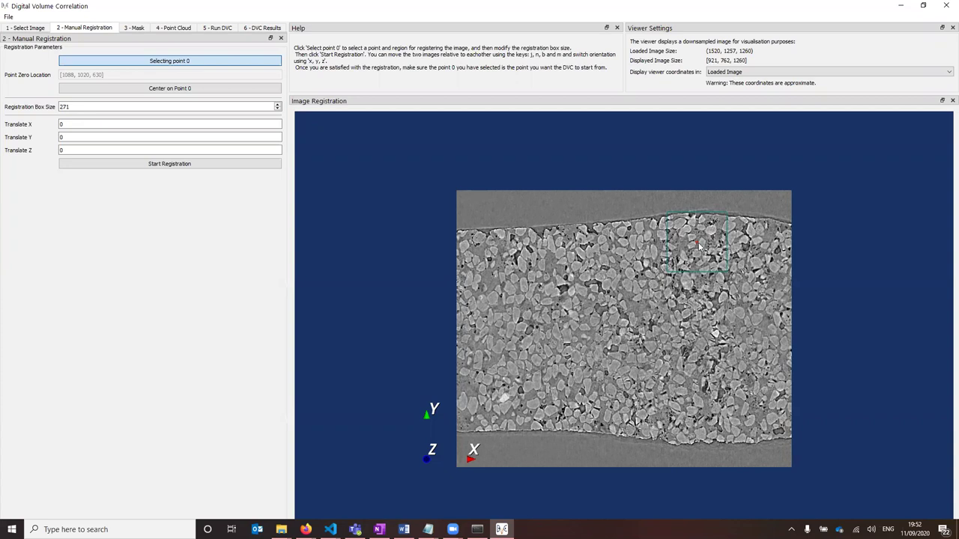
Inspect the registration box around point 0 up close and set the Registration Box Size to 200
scroll(750, 174, "up", 2)
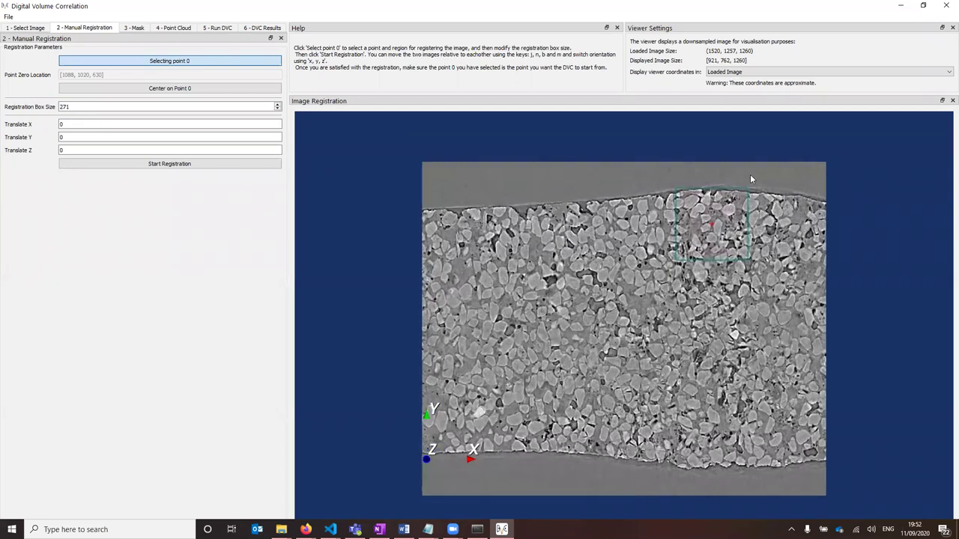
scroll(795, 148, "up", 3)
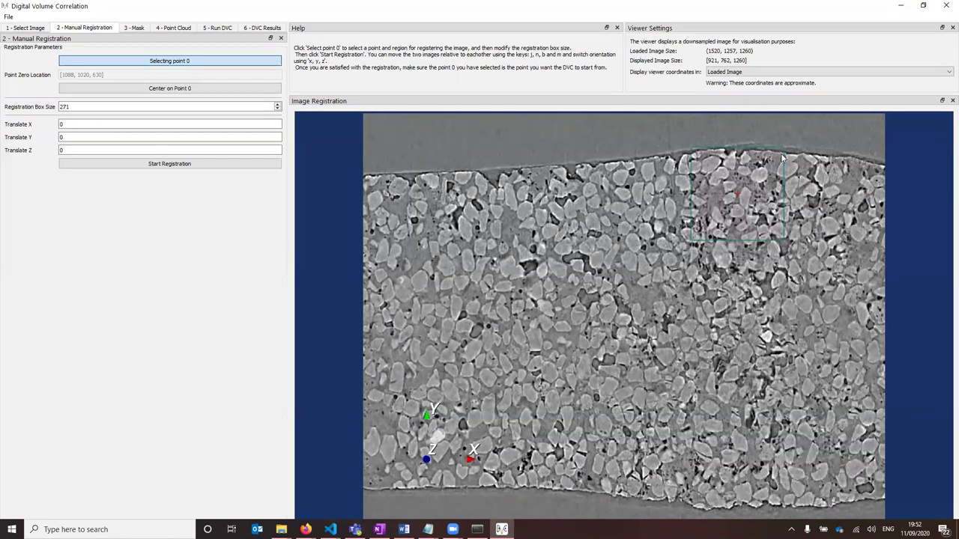
left_click(102, 106)
left_click_drag(102, 106, 57, 108)
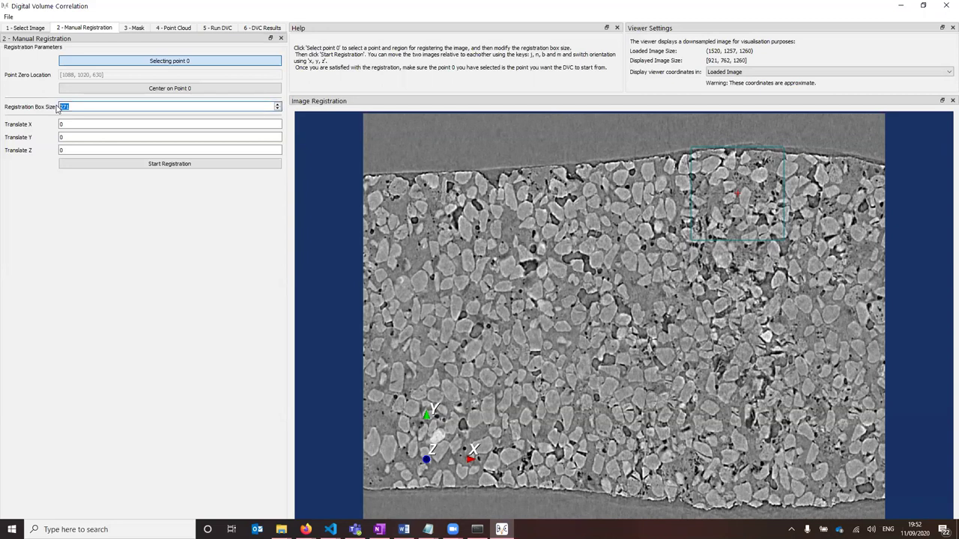
type("200")
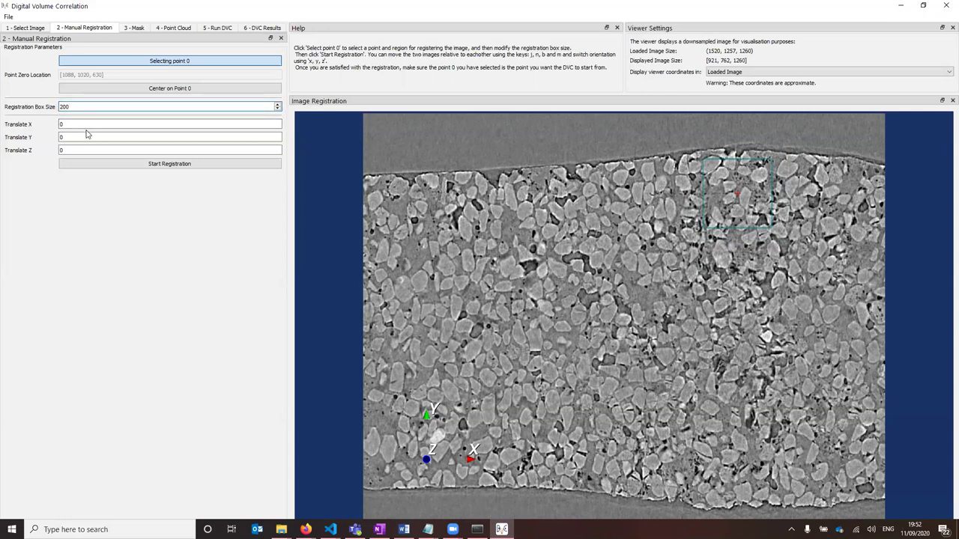
Set Translate X to 20 and Translate Y to 2, and start the registration
double_click(86, 125)
type("20")
double_click(61, 136)
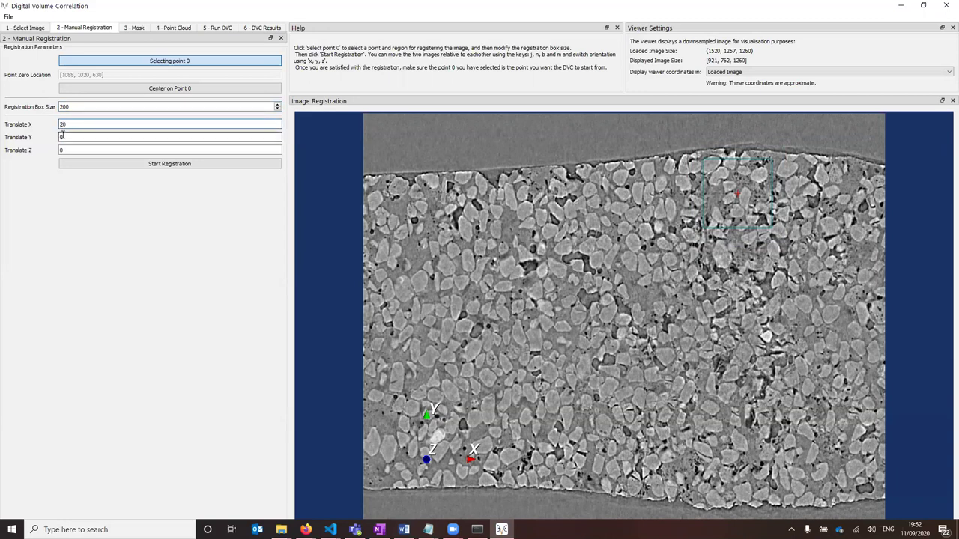
type("2")
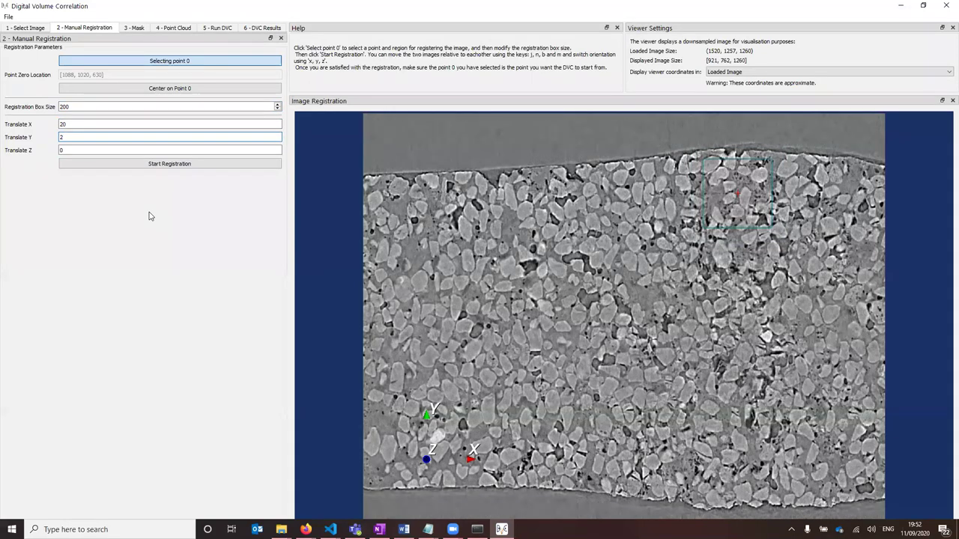
left_click(138, 164)
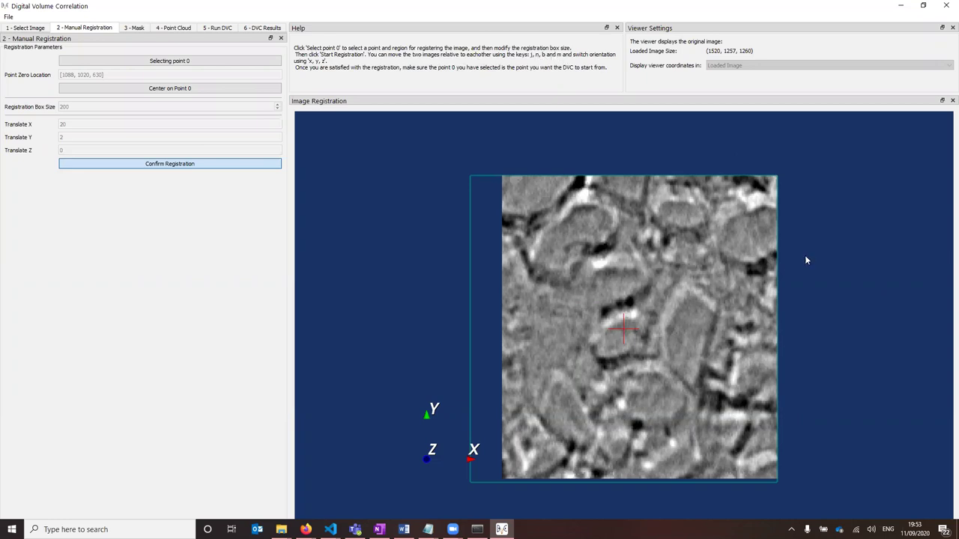
Shift the two images relative to each other along X, down to 11 and back up to a Translate X of 16
key("b")
key("b")
key("b")
key("b")
key("b")
key("b")
key("b")
key("b")
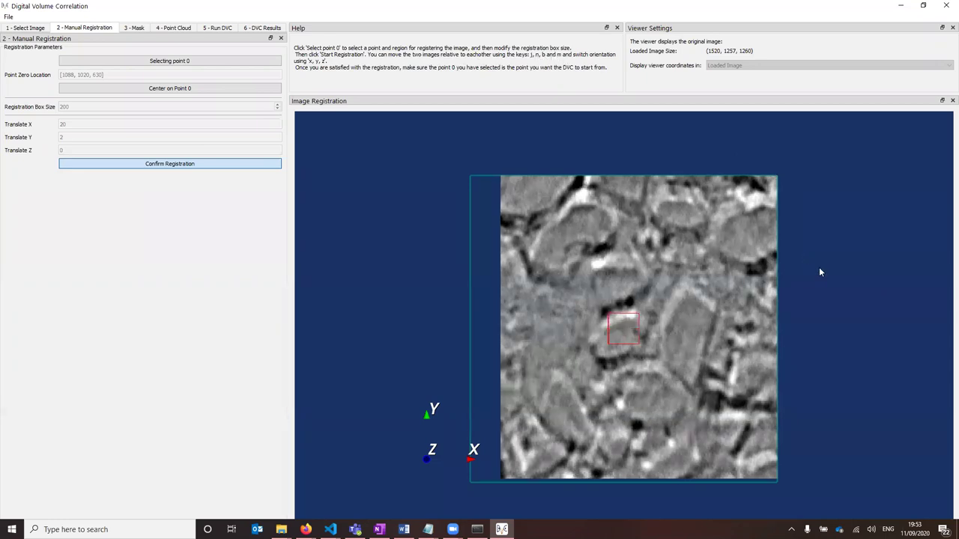
key("b")
key("b")
key("b")
key("b")
key("b")
key("b")
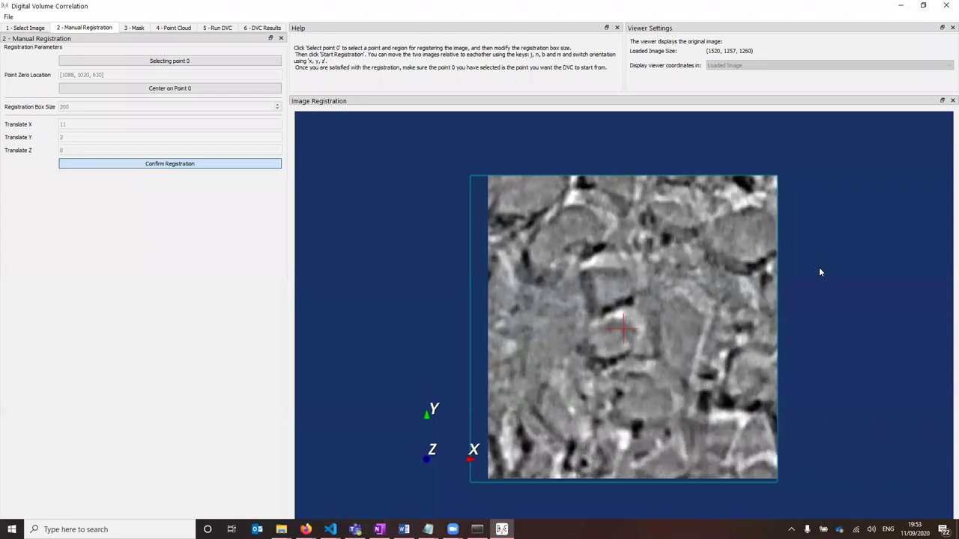
key("m")
key("m")
key("m")
key("m")
key("m")
key("m")
key("m")
key("m")
key("m")
key("m")
Shift the two images relative to each other along Y, down to a Translate Y of about -7
key("n")
key("n")
key("n")
key("n")
key("n")
key("n")
key("n")
key("n")
key("n")
key("n")
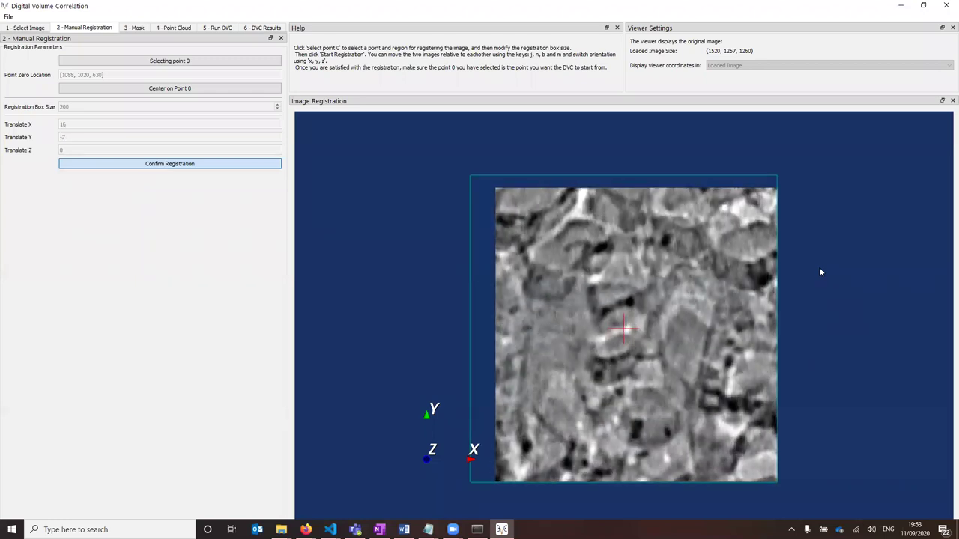
Move the images back up along Y, and down again to a Translate Y of -4, comparing the overlap
key("j")
key("j")
key("j")
key("j")
key("j")
key("j")
key("j")
key("j")
key("j")
key("j")
key("j")
key("j")
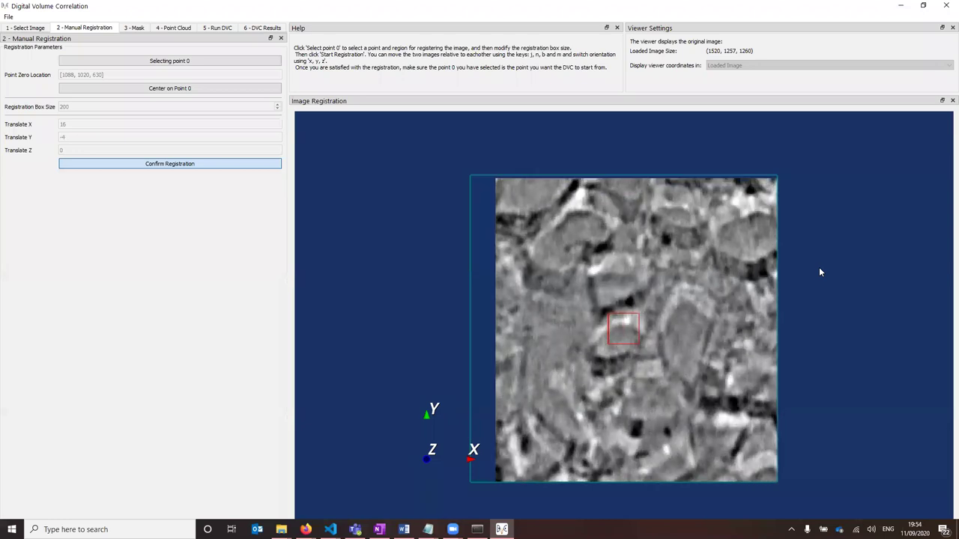
key("n")
key("n")
key("n")
key("n")
key("n")
key("n")
key("n")
key("n")
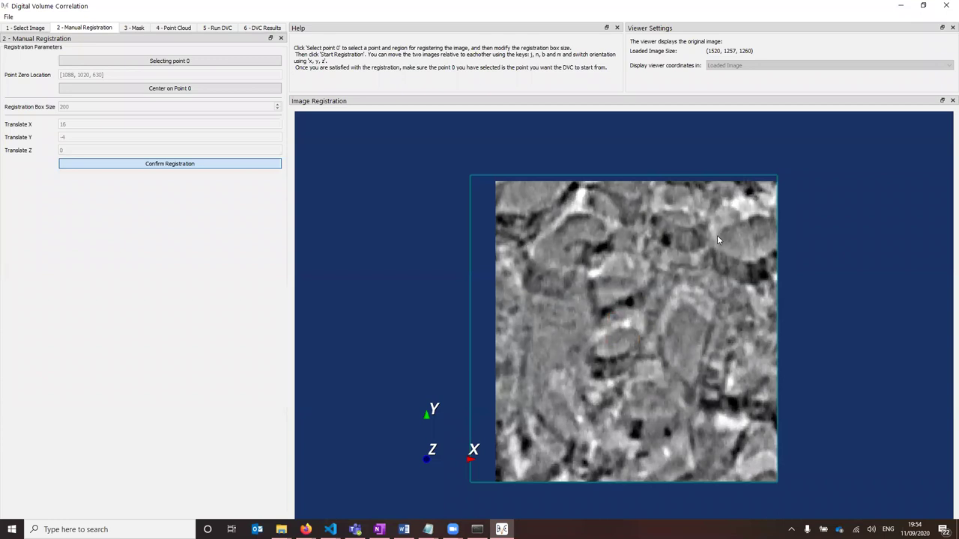
Shift the images upward along Y until Translate Y is 10
key("j")
key("j")
key("j")
key("j")
key("j")
key("j")
key("j")
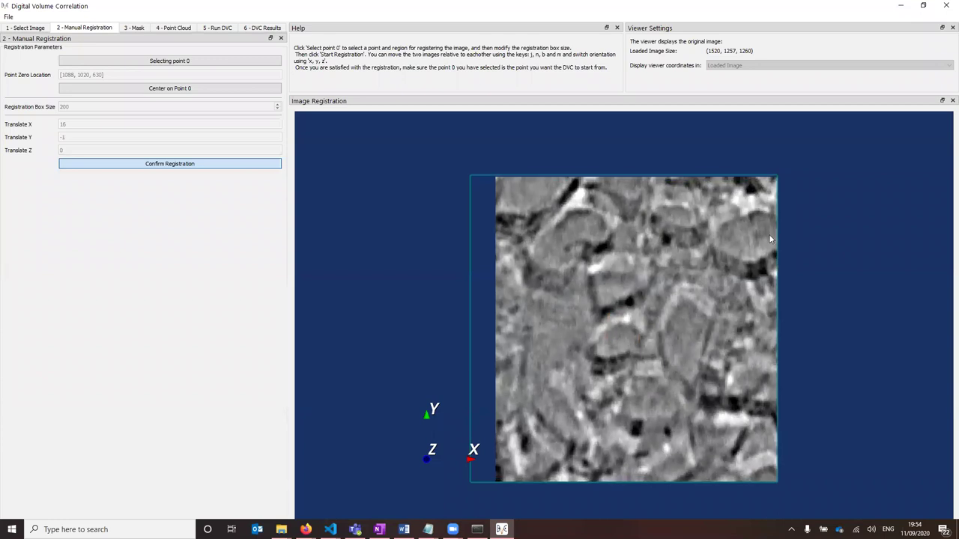
key("j")
key("j")
key("j")
key("j")
key("j")
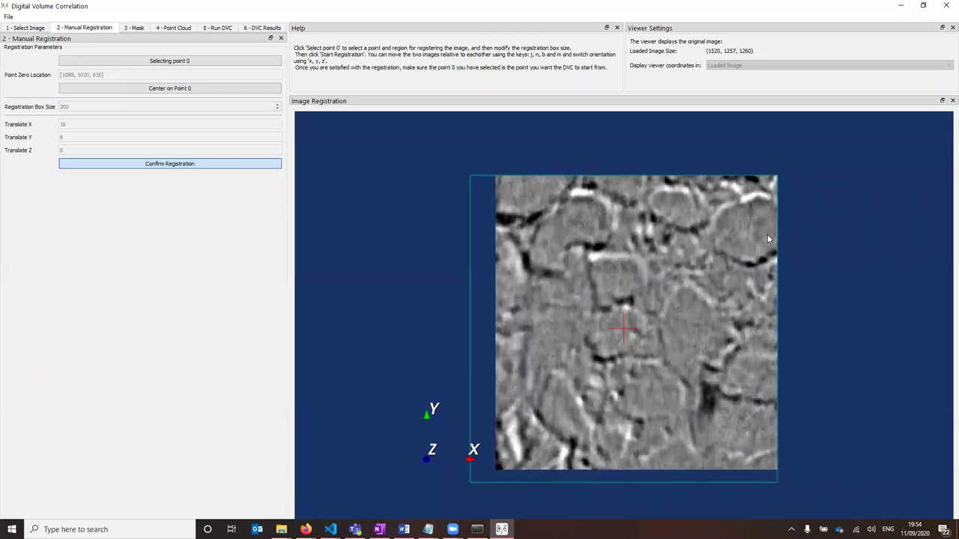
key("j")
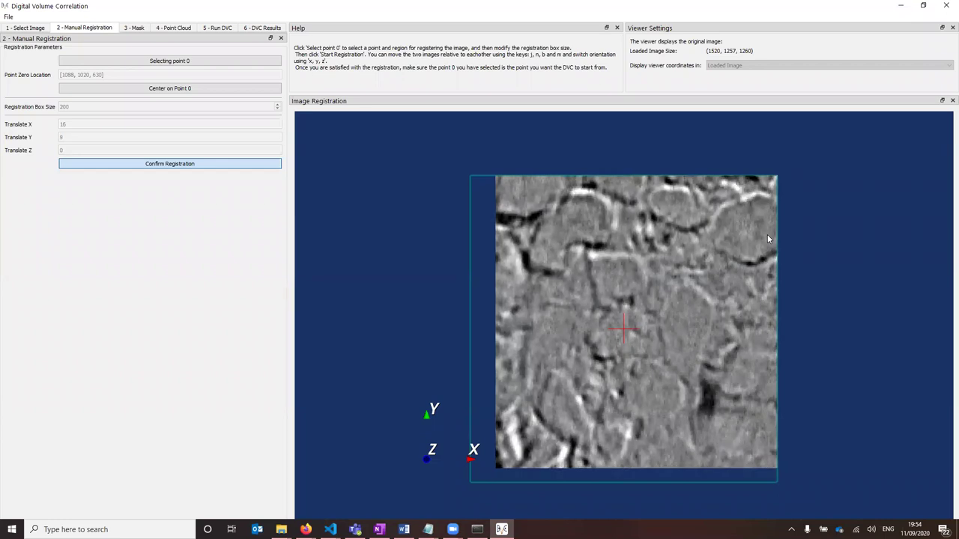
key("j")
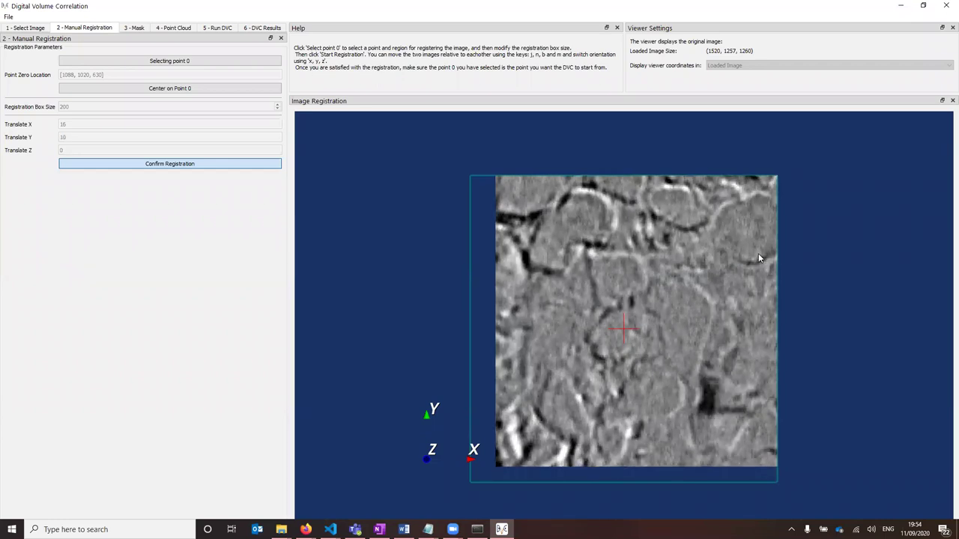
Fine-tune the alignment along X, moving the images back and forth and settling on a Translate X of 13
key("b")
key("b")
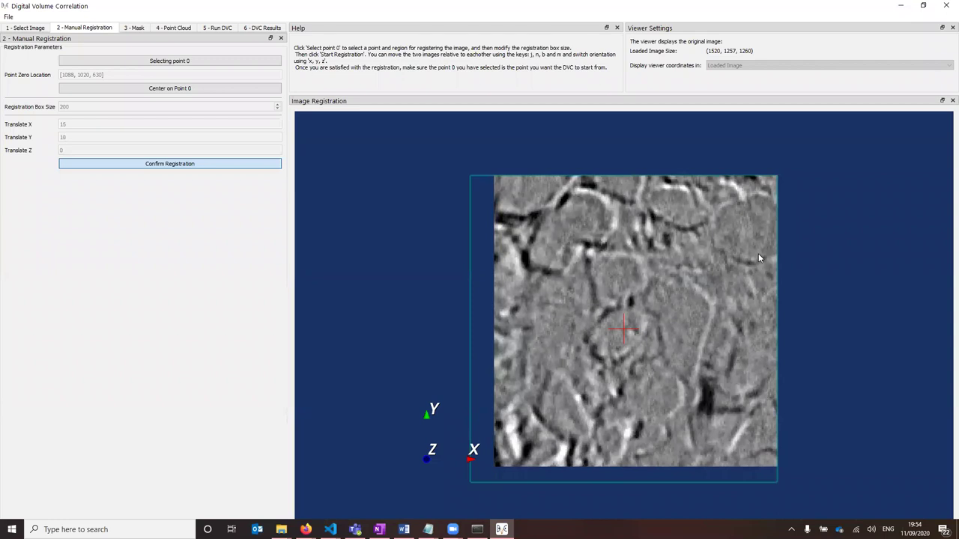
key("m")
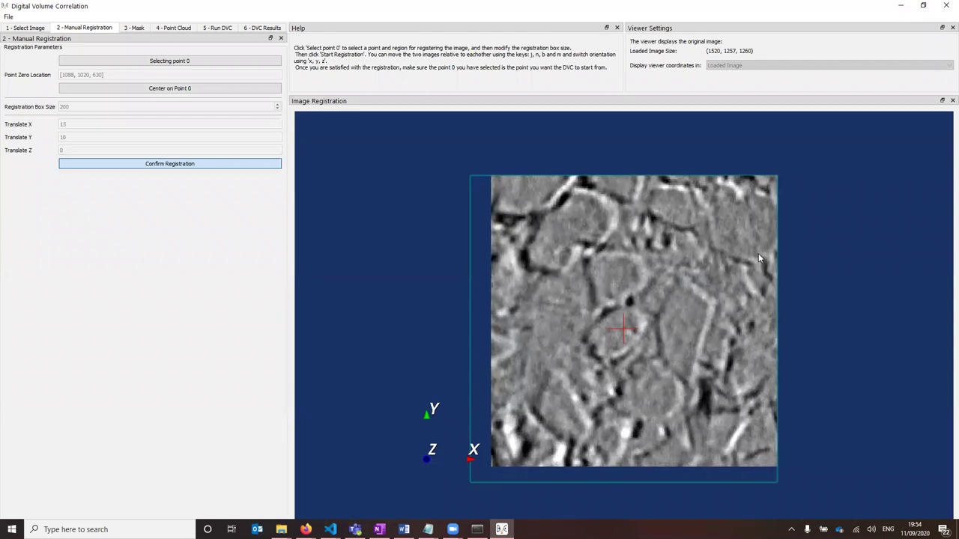
key("b")
key("b")
key("b")
key("b")
key("b")
key("b")
key("b")
key("b")
key("b")
key("b")
key("b")
key("m")
key("m")
key("m")
key("m")
key("m")
key("m")
key("m")
key("m")
key("m")
key("m")
key("m")
Switch to the X orientation and shift the images down and back up along Z, settling on a Translate Z of 1
key("x")
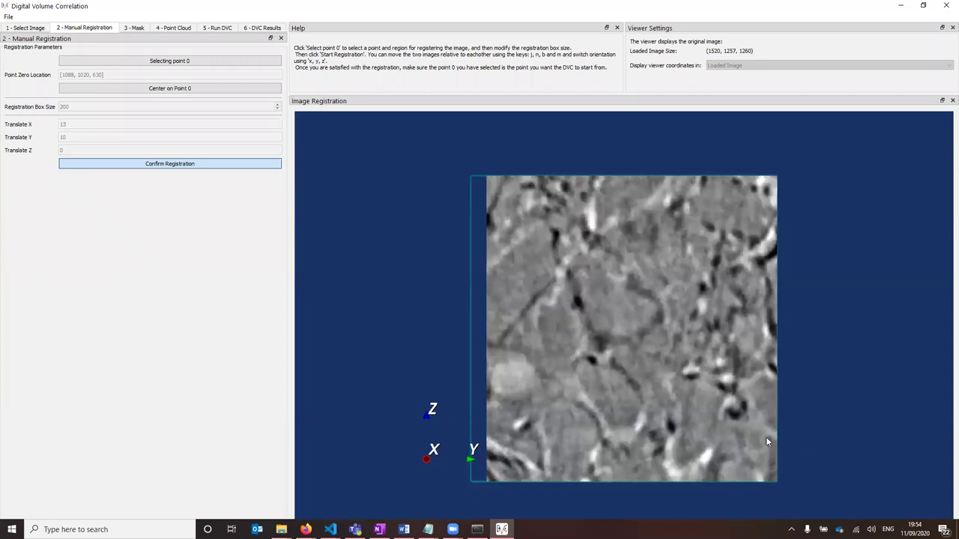
key("n")
key("n")
key("n")
key("n")
key("n")
key("n")
key("n")
key("n")
key("n")
key("n")
key("n")
key("j")
key("j")
key("j")
key("j")
key("j")
key("j")
key("j")
key("j")
key("j")
key("j")
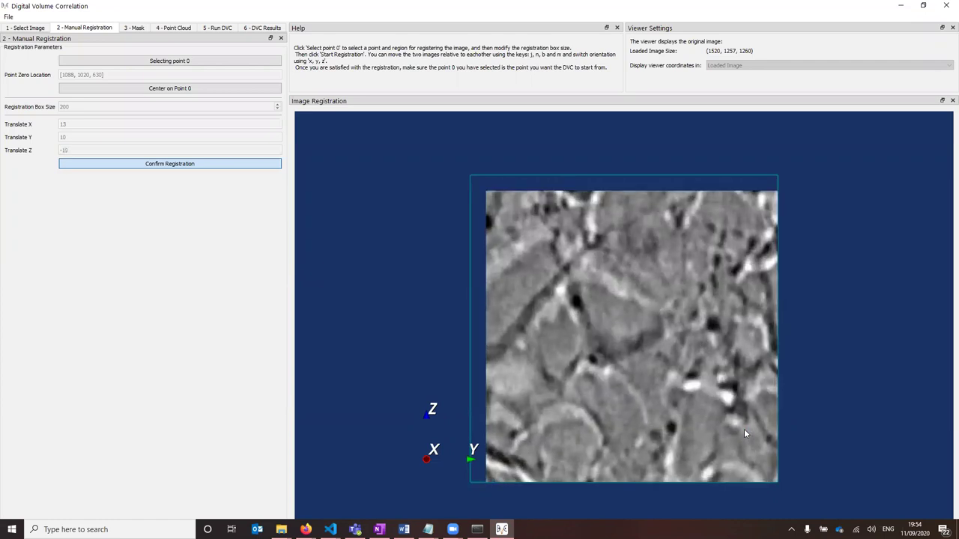
key("j")
key("j")
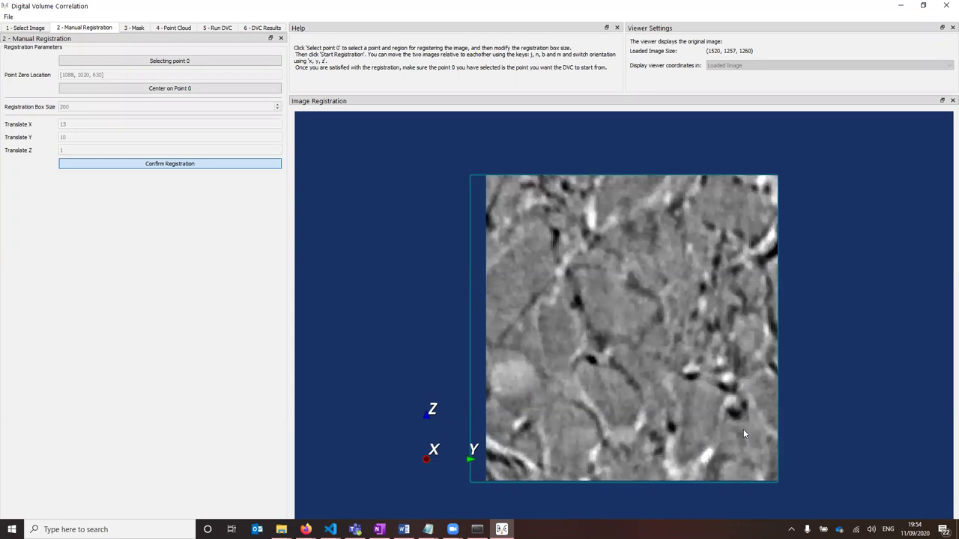
Check the alignment in the Y, X and Z orientations and confirm the registration
key("y")
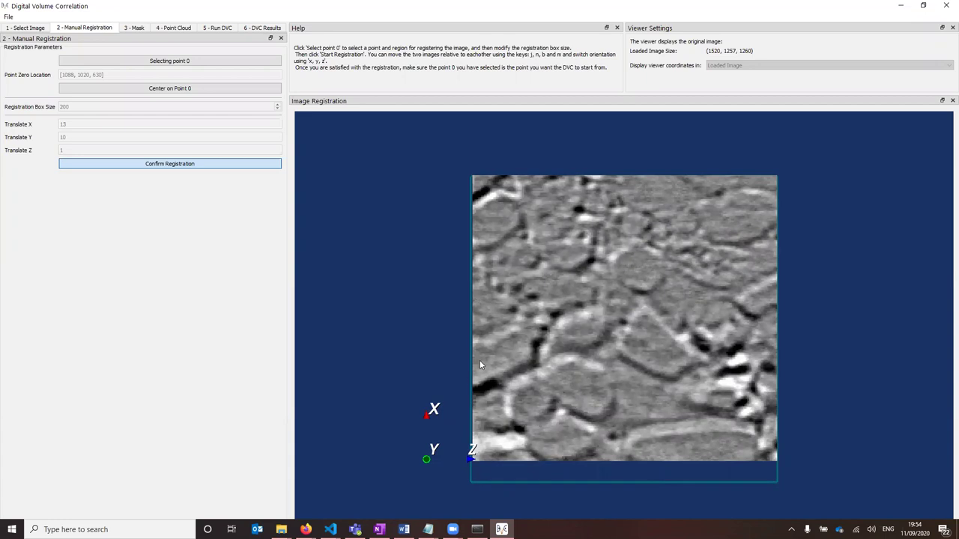
key("x")
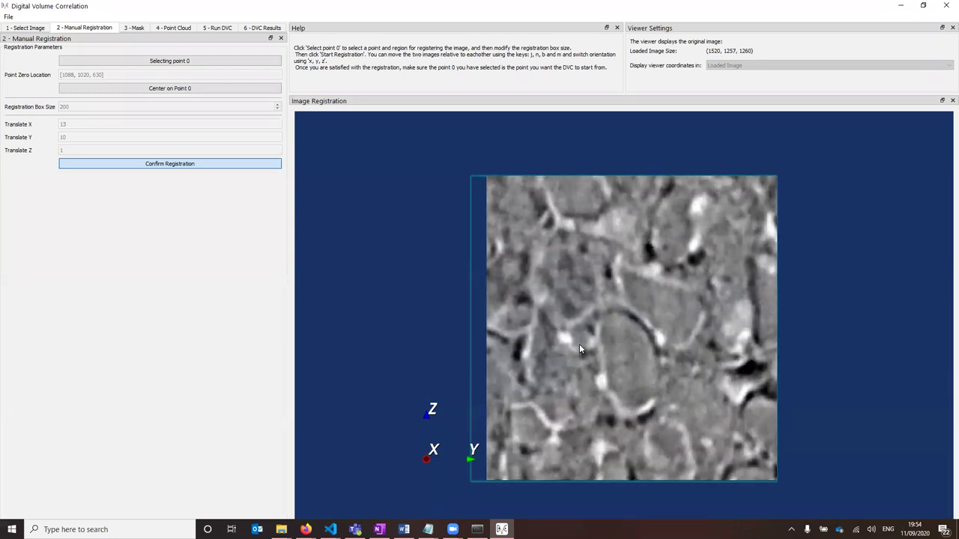
key("z")
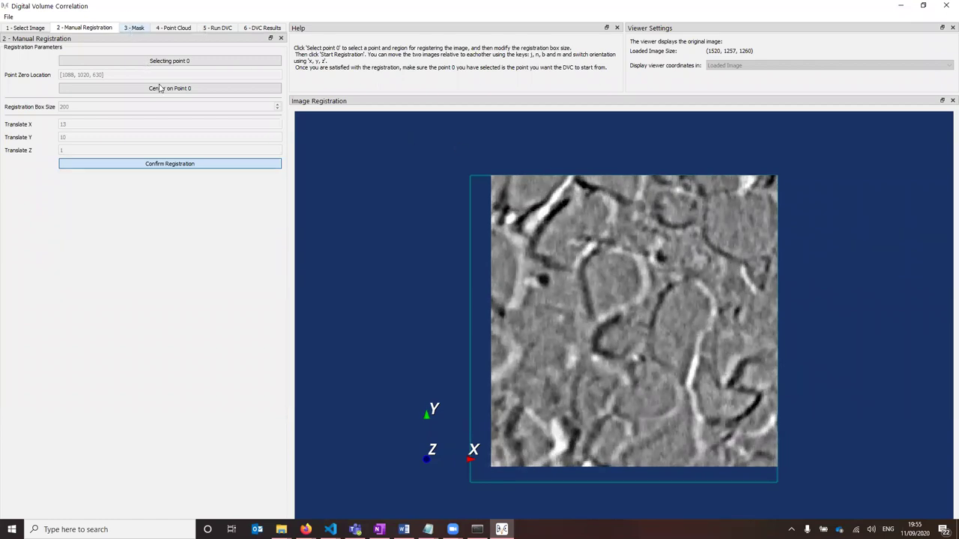
left_click(204, 170)
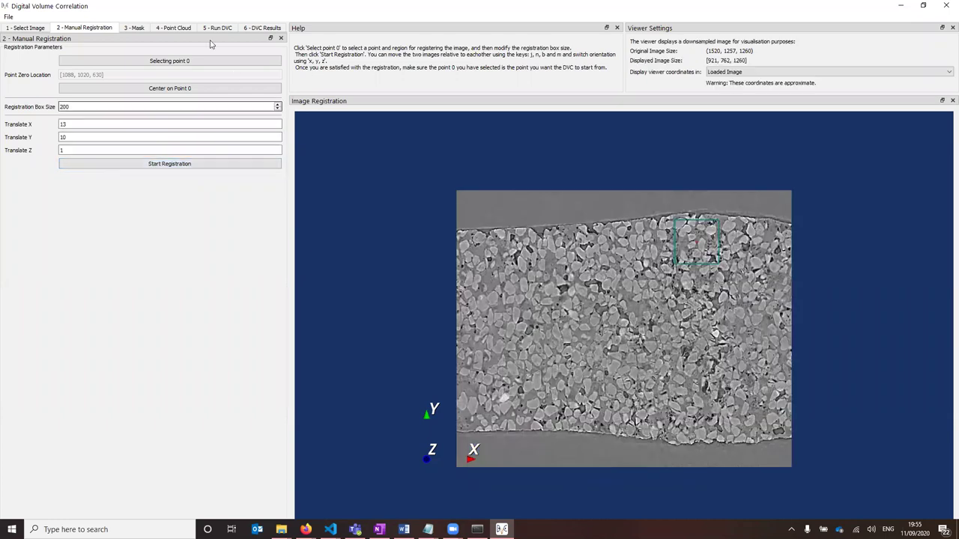
Move the application window aside to check the Anaconda Prompt output, and maximize the window again
left_click(133, 29)
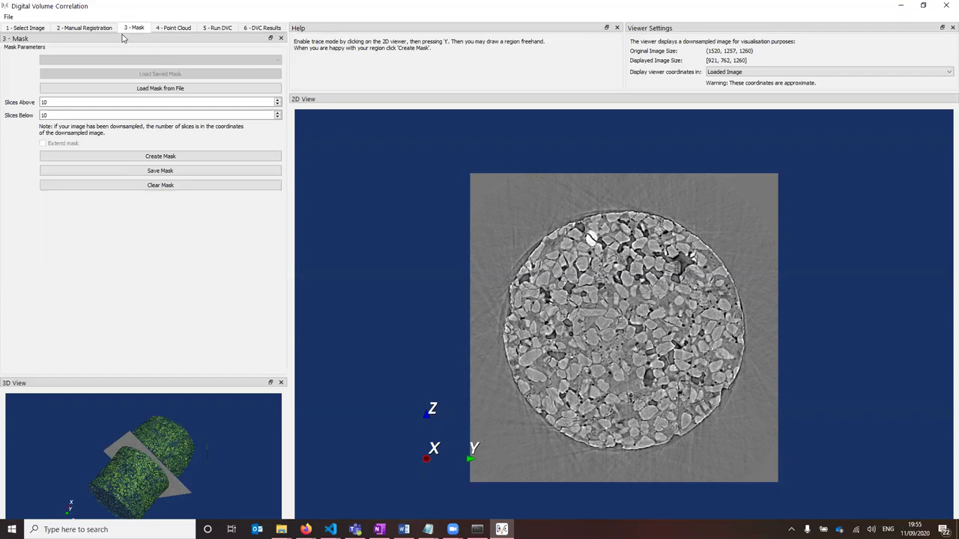
left_click(98, 29)
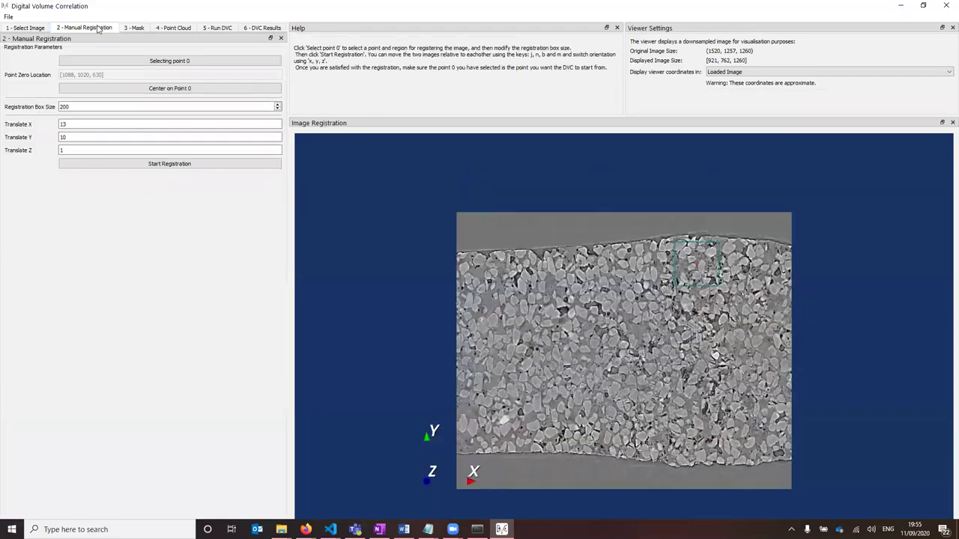
left_click(923, 5)
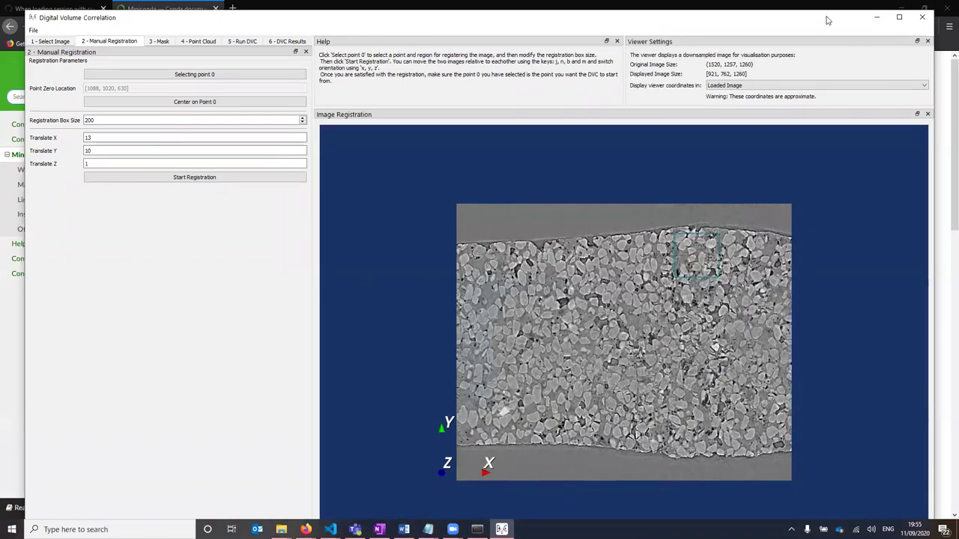
left_click_drag(828, 20, 822, 358)
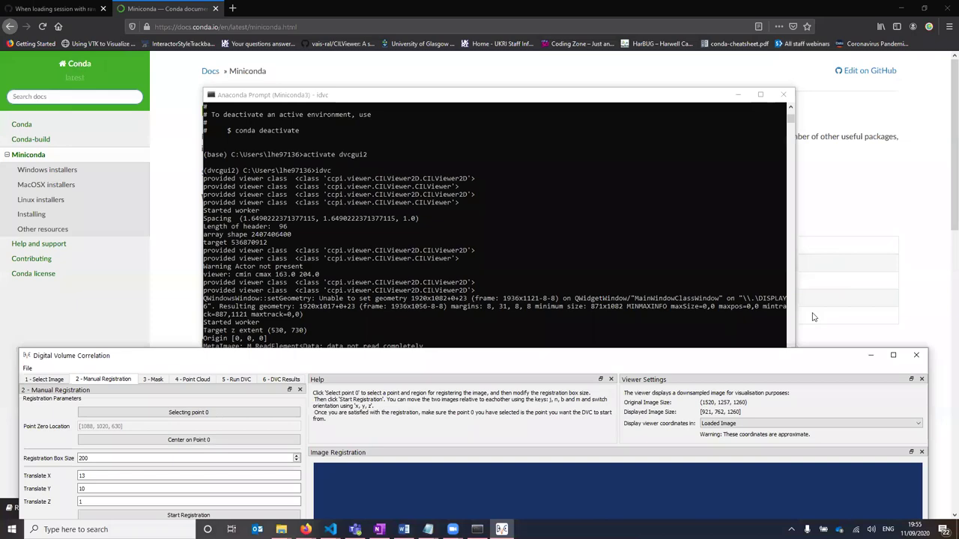
double_click(793, 362)
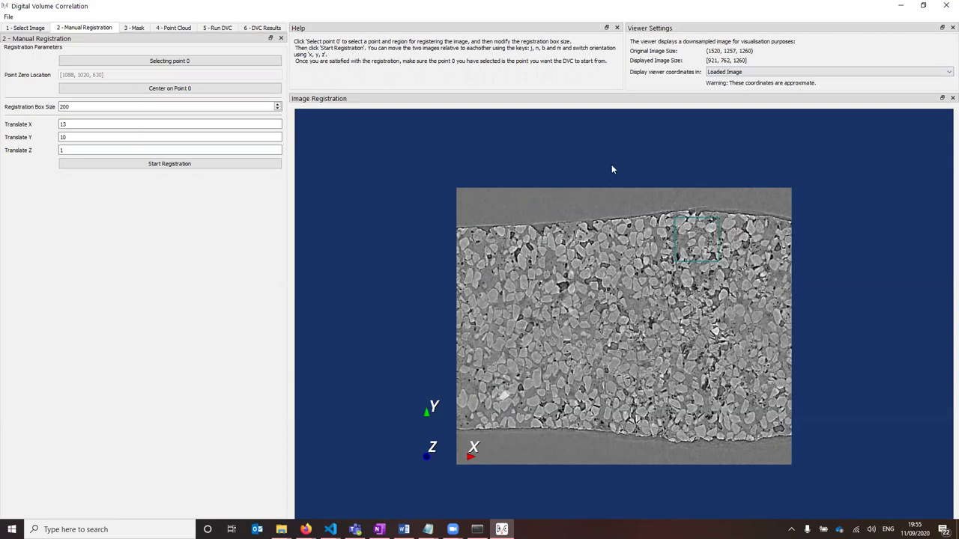
Go to the Mask stage and trace a freehand region around the registration box in the Z orientation on slice 630
left_click(138, 28)
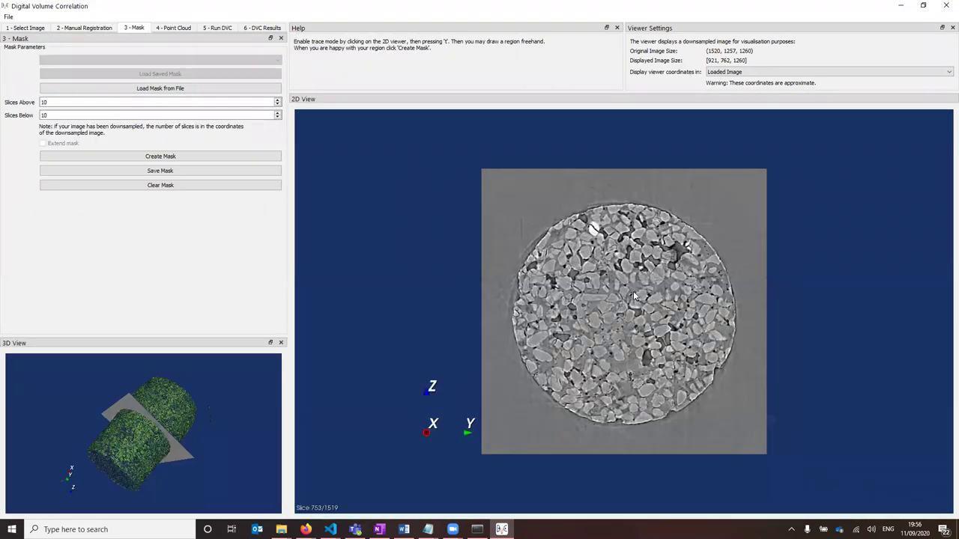
key("z")
scroll(678, 262, "down", 5)
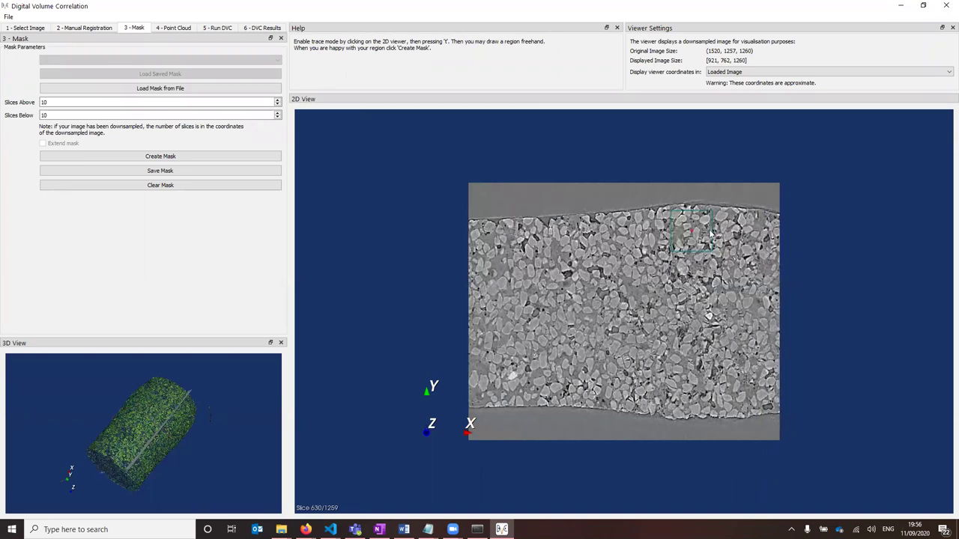
right_click_drag(804, 143, 796, 150)
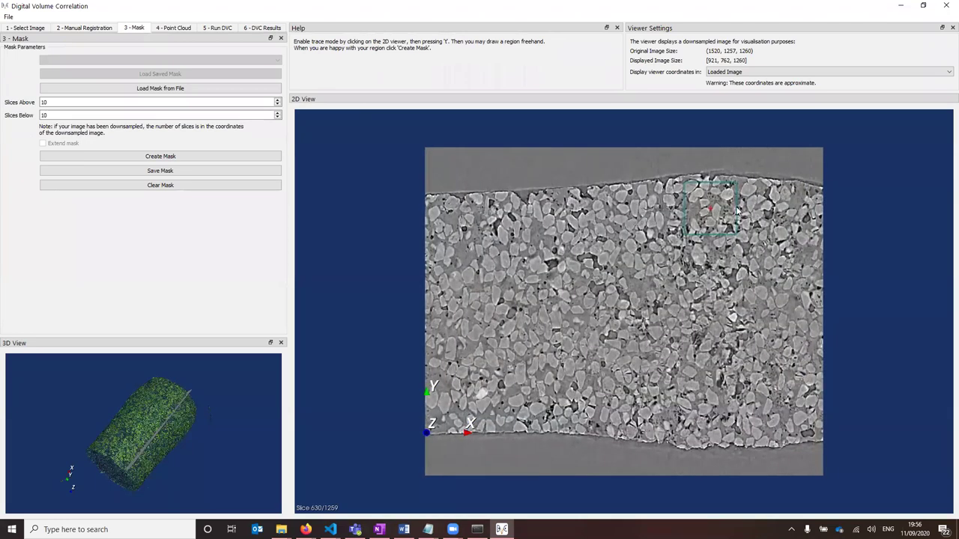
mouse_move(655, 196)
left_mouse_down()
mouse_move(638, 264)
mouse_move(694, 281)
mouse_move(769, 257)
mouse_move(753, 196)
left_mouse_up()
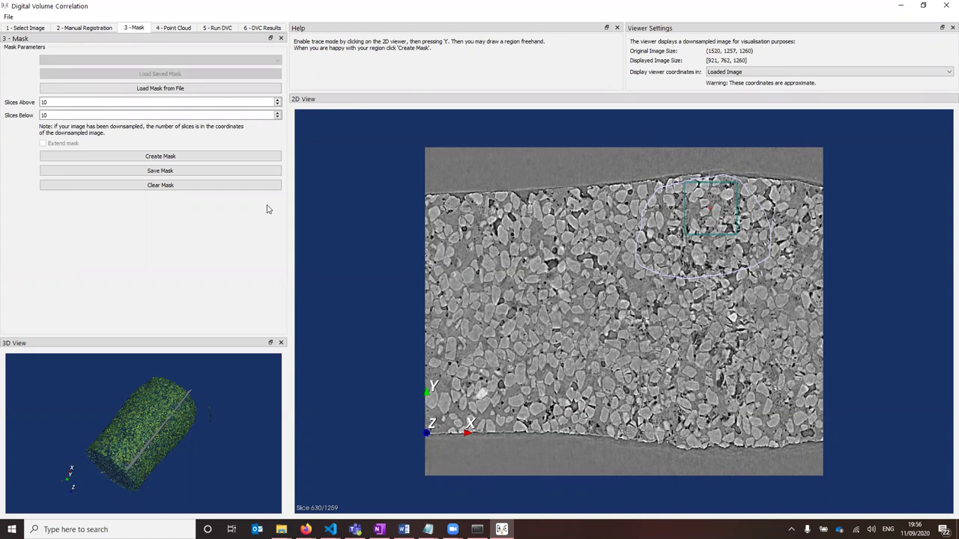
Set Slices Above to 50 and Slices Below to 20, and create the mask from the traced region
left_click_drag(52, 102, 6, 101)
type("50")
double_click(44, 115)
type("2")
left_click(125, 156)
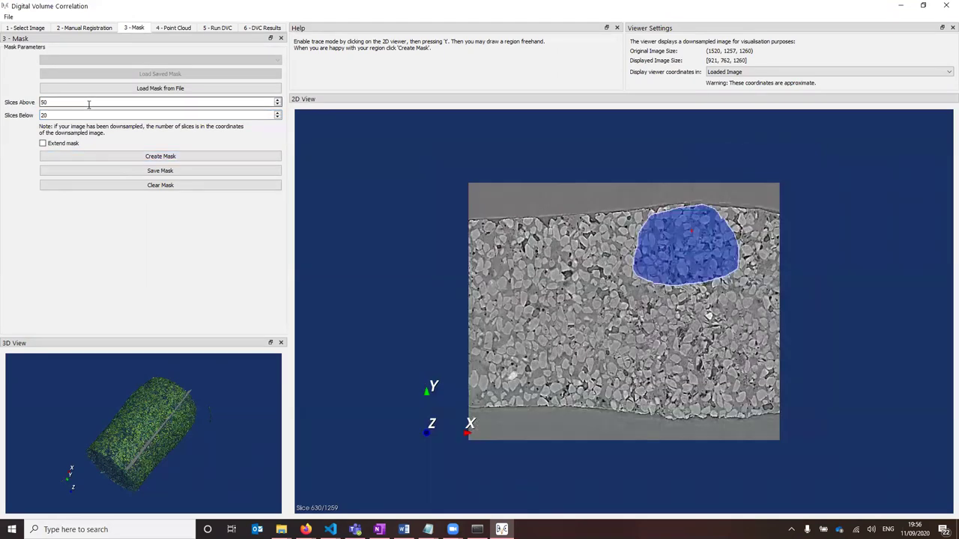
Examine how the mask extends through the slices around slice 630
scroll(694, 225, "up", 8)
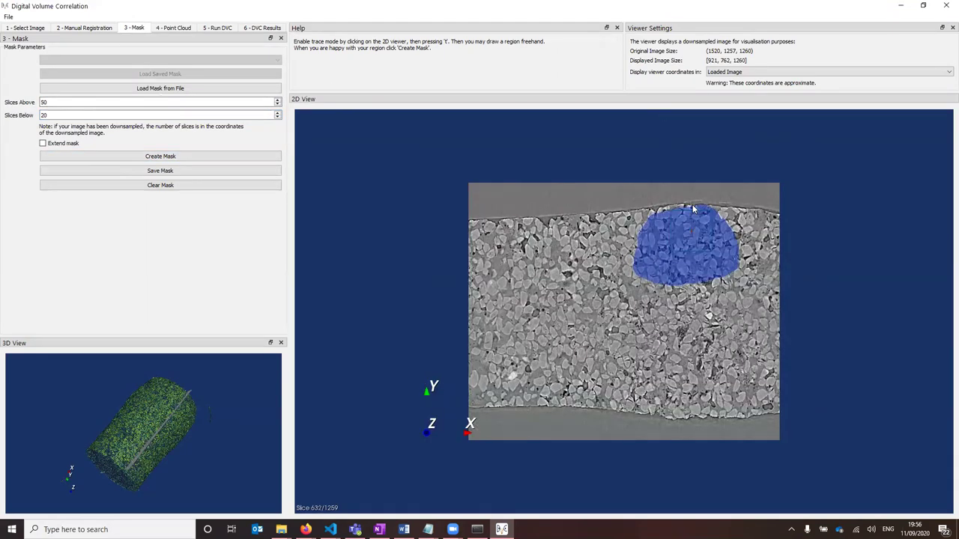
scroll(699, 245, "down", 3)
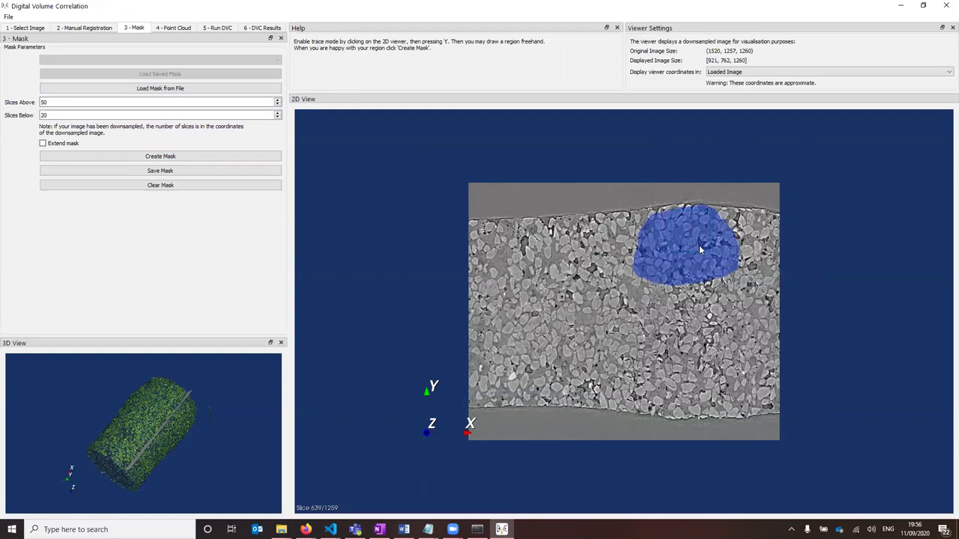
scroll(699, 245, "down", 4)
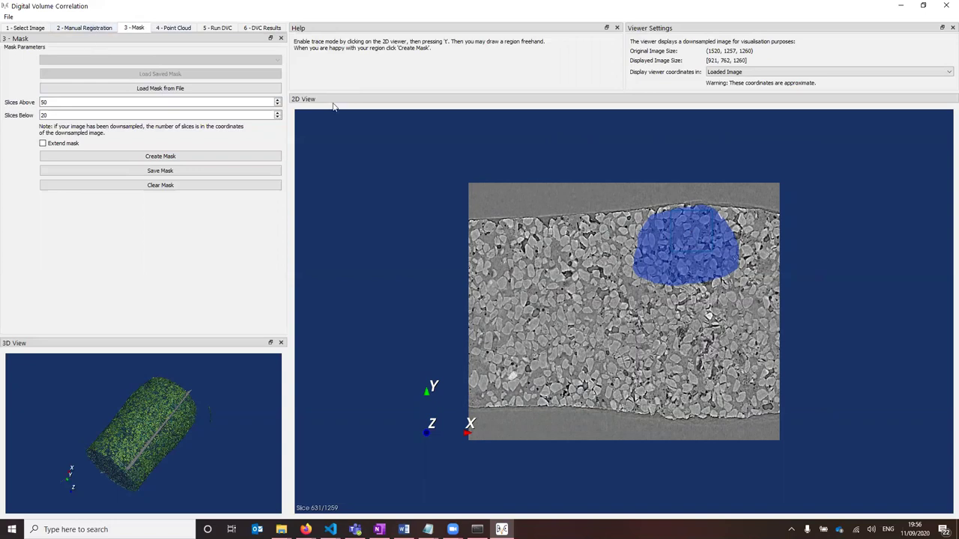
scroll(647, 239, "down", 3)
scroll(646, 238, "up", 1)
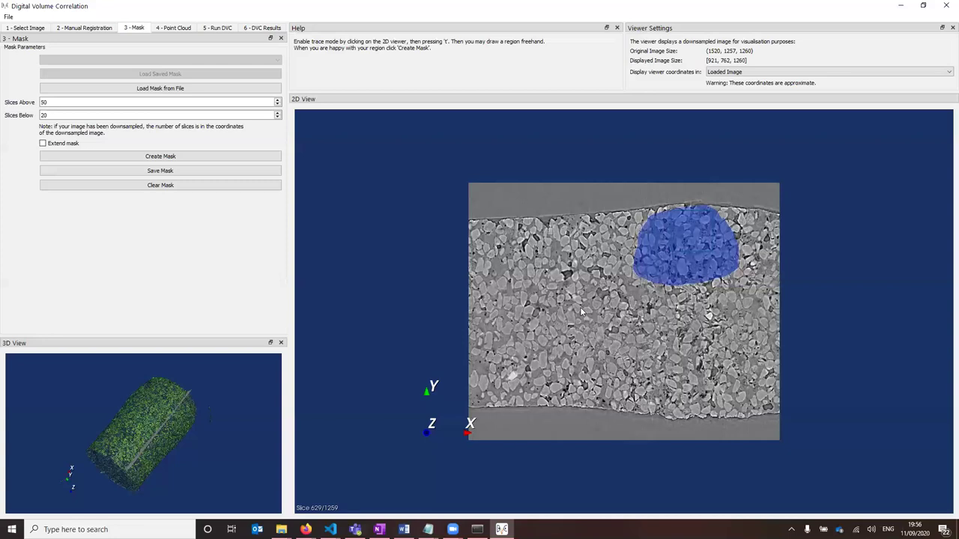
Trace extra freehand regions below the mask on slice 629 and turn Extend mask on and back off
mouse_move(552, 308)
left_mouse_down()
mouse_move(526, 316)
mouse_move(524, 334)
mouse_move(632, 359)
mouse_move(607, 314)
mouse_move(553, 311)
left_mouse_up()
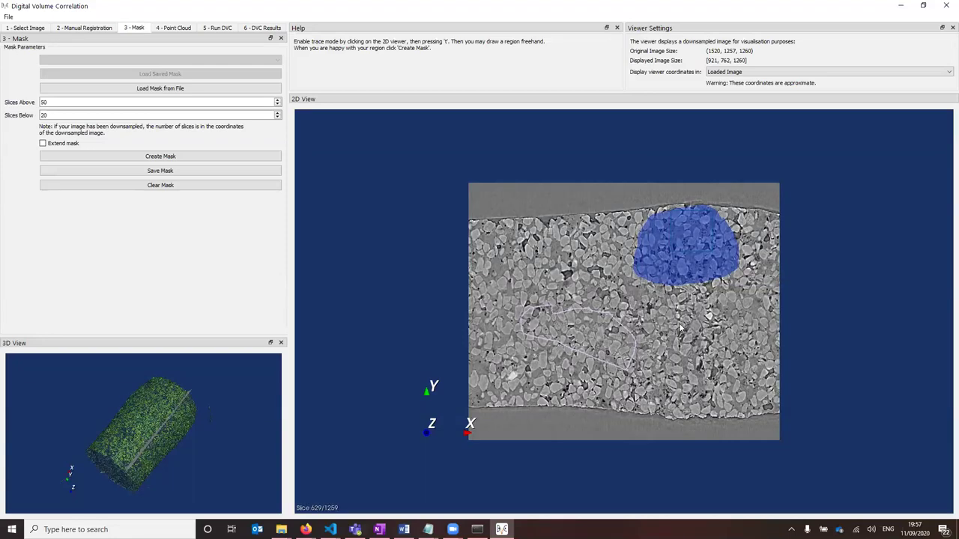
mouse_move(680, 291)
left_mouse_down()
mouse_move(691, 311)
mouse_move(717, 310)
mouse_move(728, 269)
left_mouse_up()
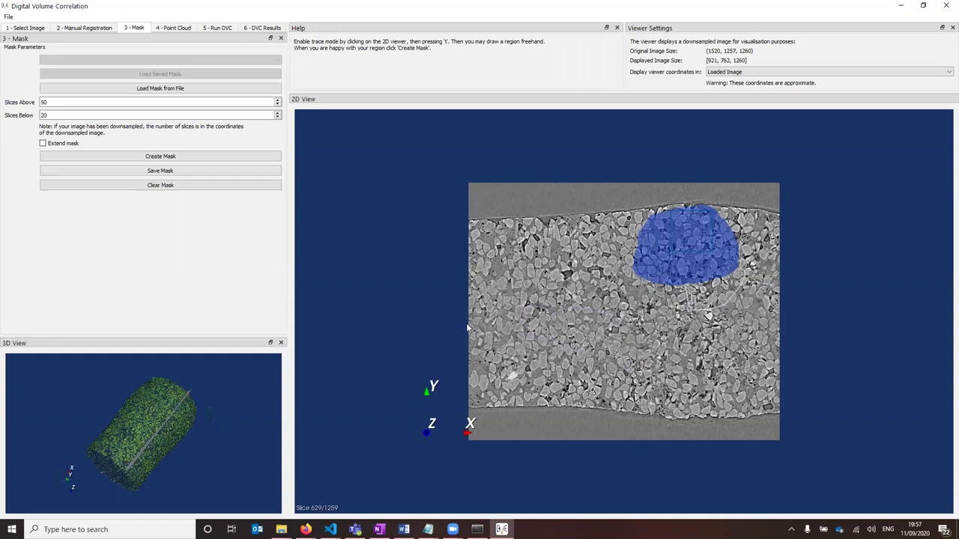
left_click(55, 146)
left_click(53, 145)
mouse_move(612, 273)
left_mouse_down()
mouse_move(554, 286)
mouse_move(649, 336)
mouse_move(643, 296)
mouse_move(620, 277)
left_mouse_up()
Save the mask as mask1 and choose mask1.mha among the saved masks
left_click(237, 171)
type("mask1")
left_click(351, 172)
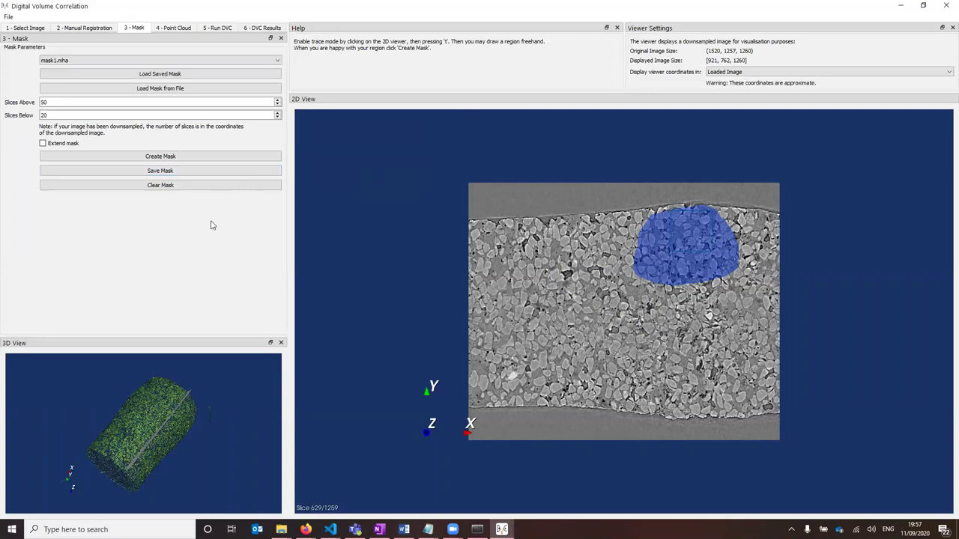
left_click(257, 61)
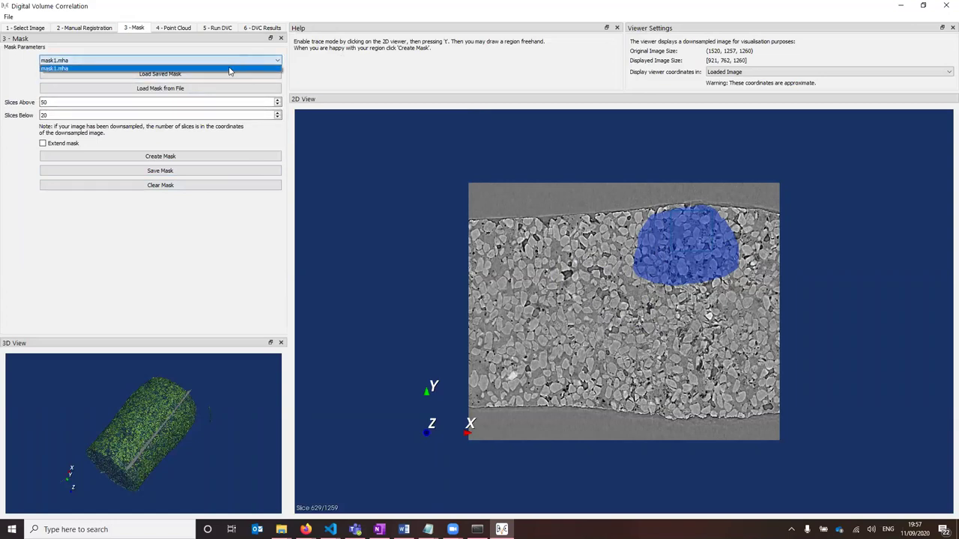
left_click(240, 66)
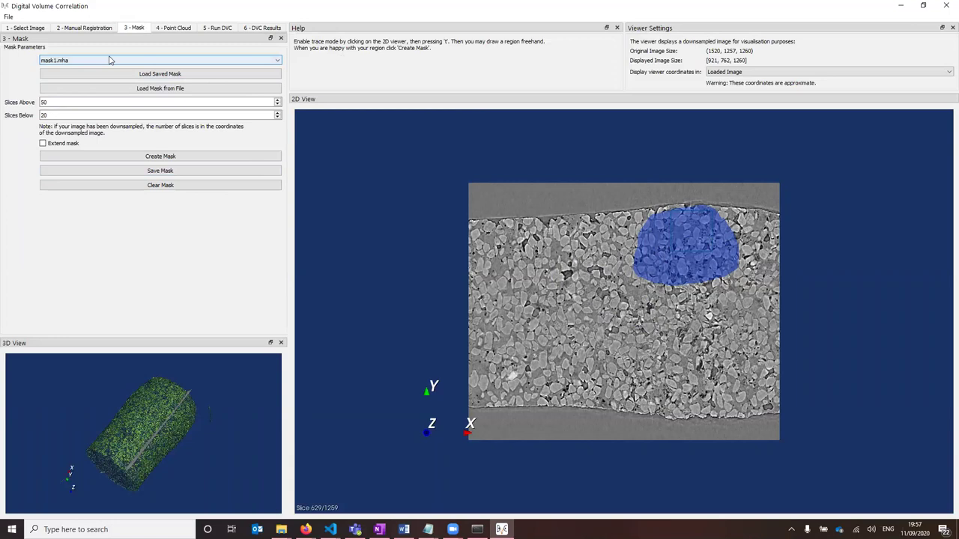
Open the point cloud settings and preview a subvolume size of 300 around point 0
scroll(660, 240, "down", 2)
scroll(659, 239, "up", 3)
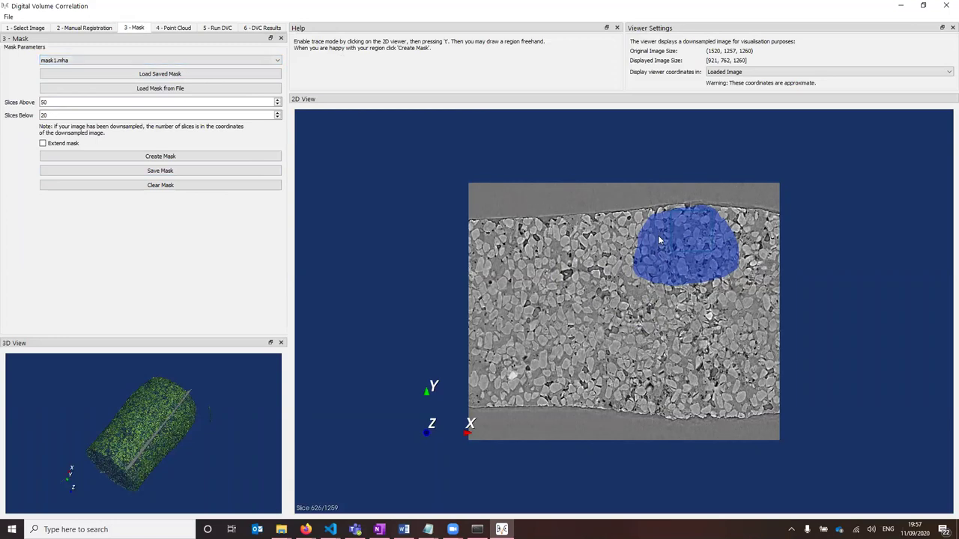
left_click(177, 31)
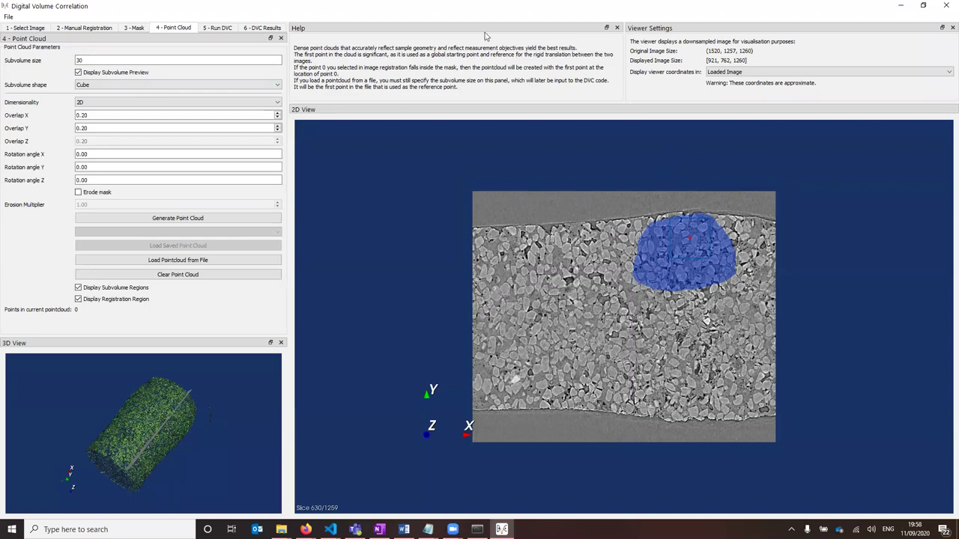
double_click(120, 62)
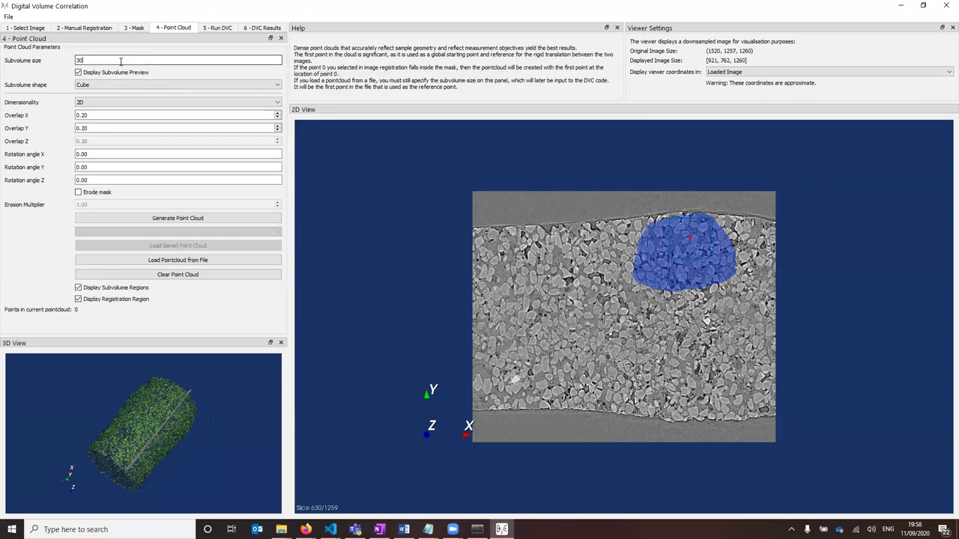
key("Tab")
double_click(139, 57)
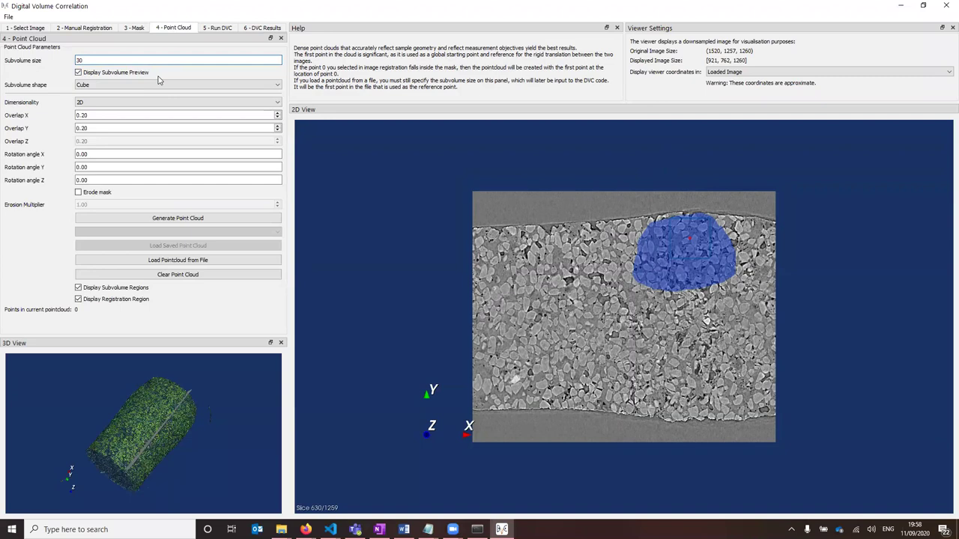
type("0")
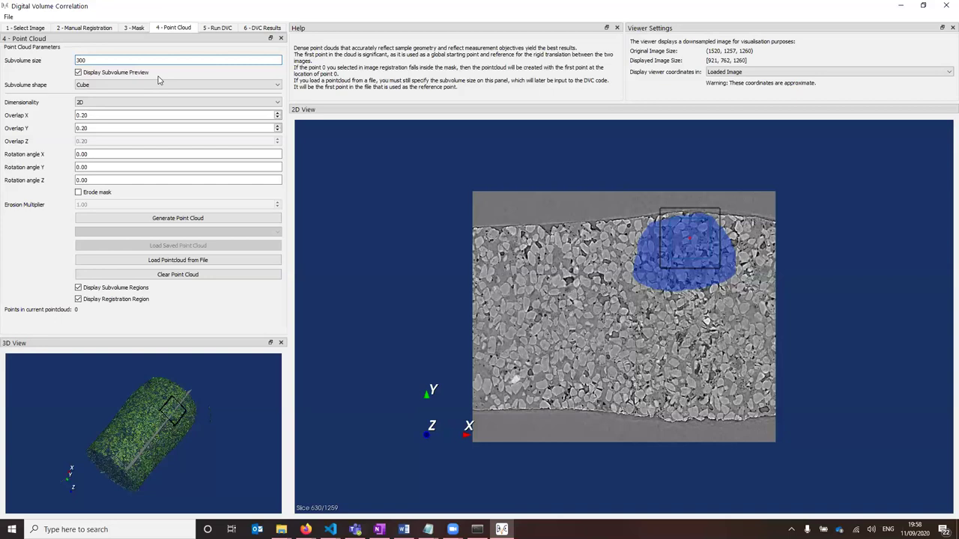
Clear the subvolume size, enter 300 once more for comparison, and set it to 30
key("BackSpace")
key("BackSpace")
key("BackSpace")
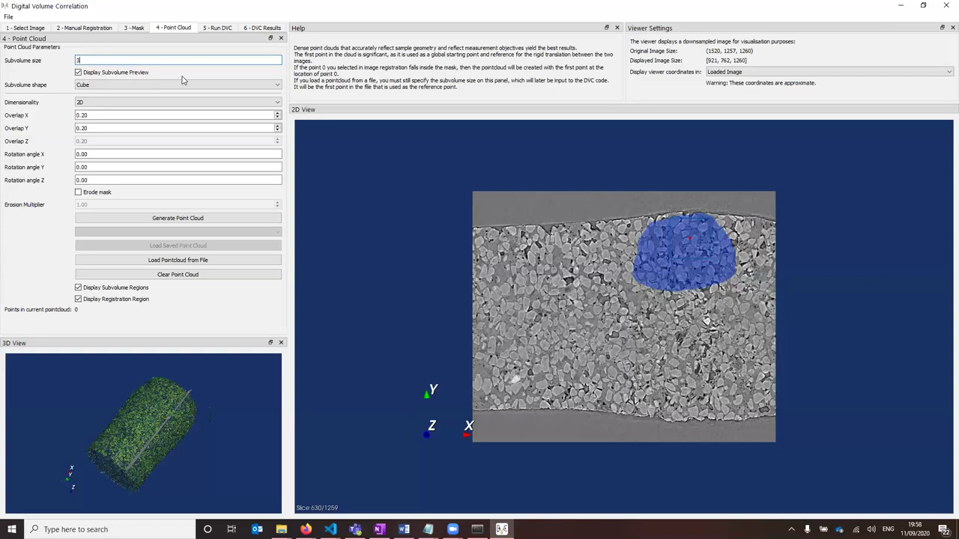
double_click(120, 64)
left_click_drag(120, 64, 71, 64)
key("Tab")
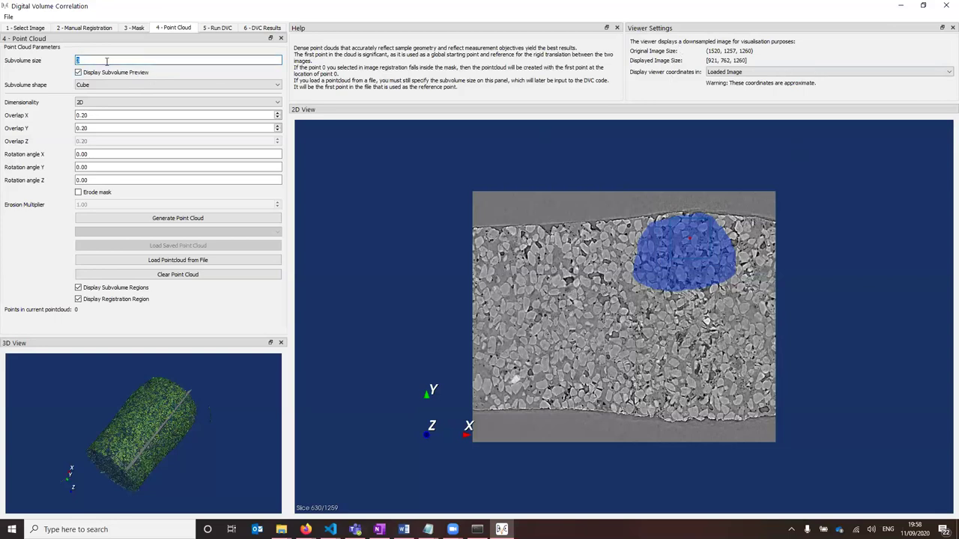
key("shift+Tab")
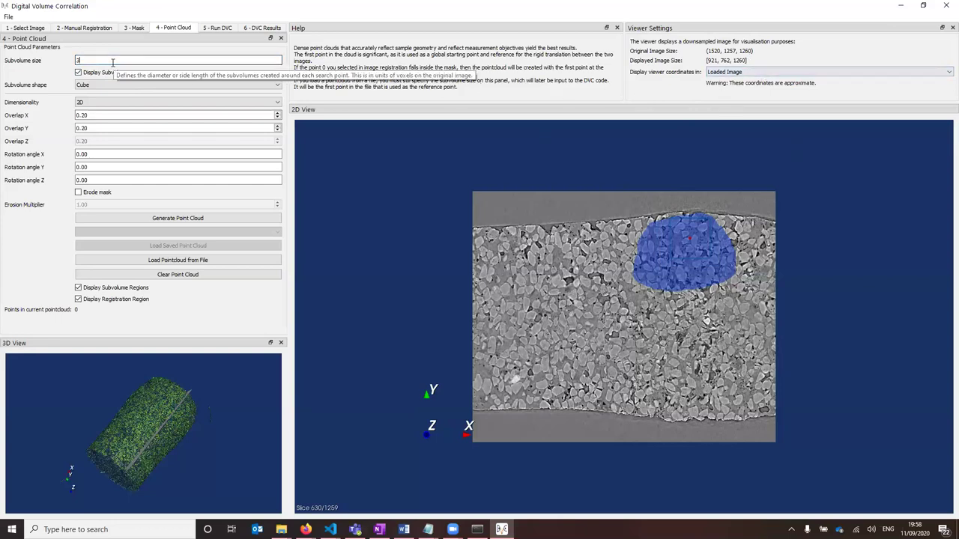
type("00")
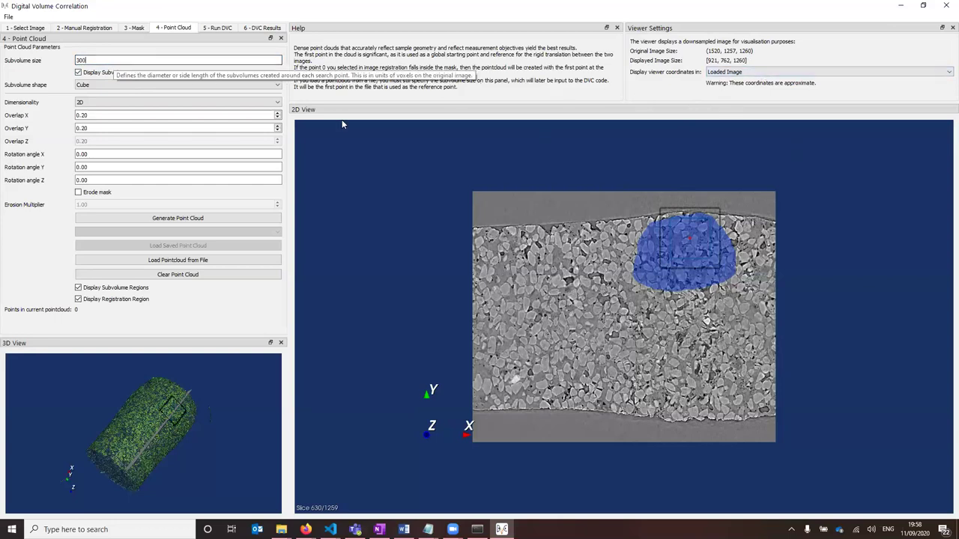
key("BackSpace")
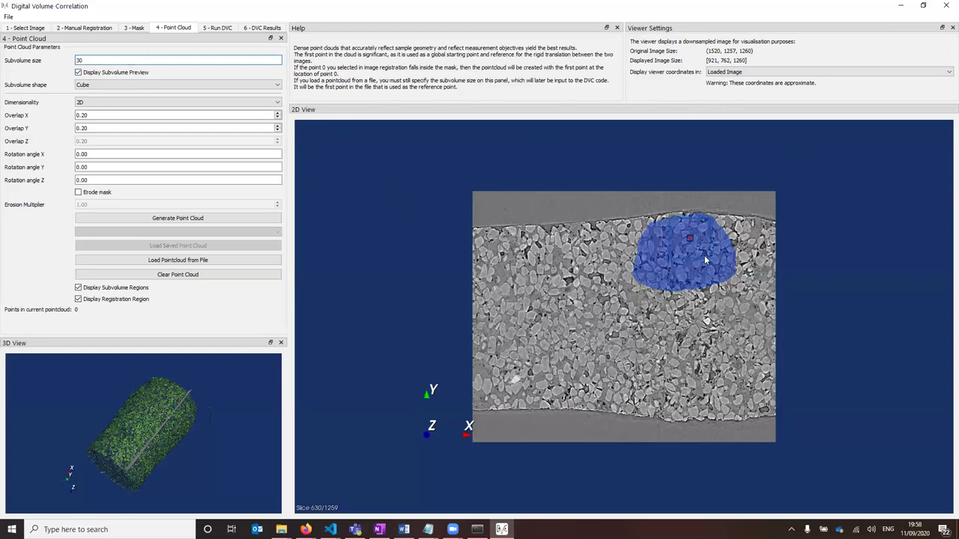
Preview the Sphere subvolume shape around point 0 and set the shape back to Cube
scroll(707, 258, "up", 4)
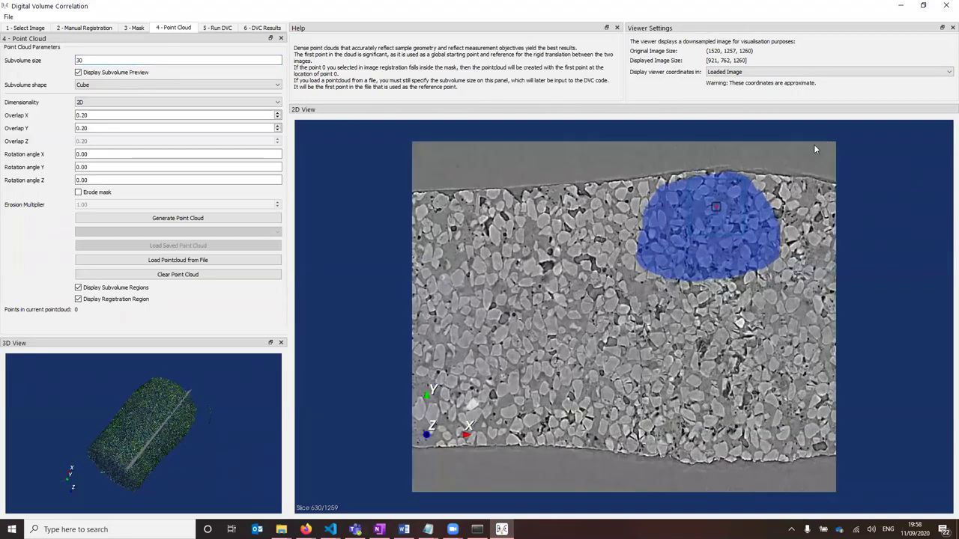
scroll(759, 208, "up", 2)
left_click(115, 85)
left_click(113, 100)
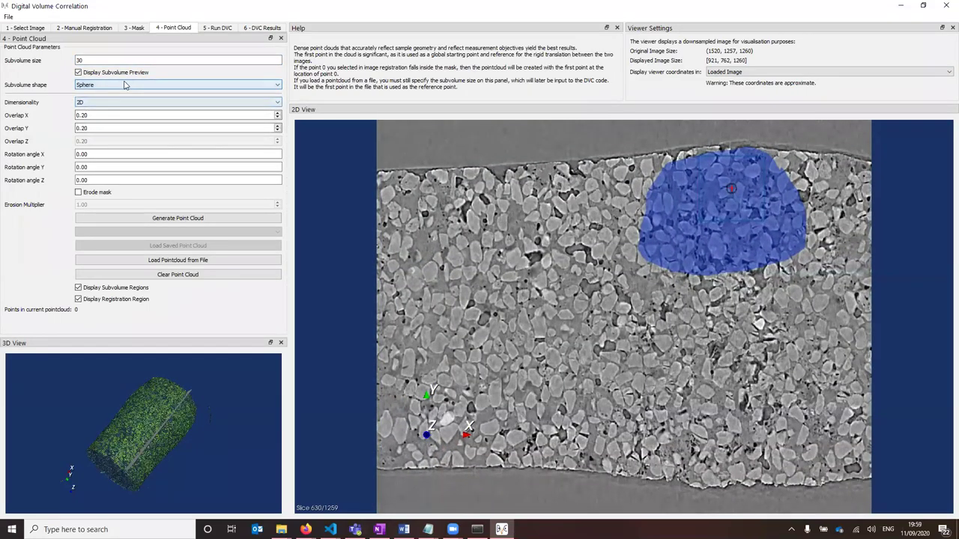
left_click(122, 85)
left_click(123, 94)
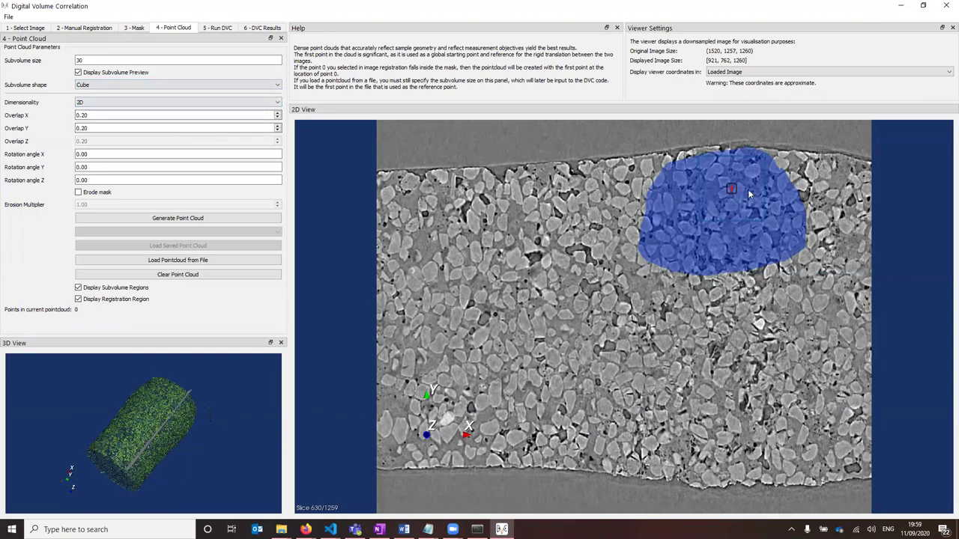
Preview a Rotation angle Z of 30 on the subvolume and set the angle back to 0
scroll(782, 154, "up", 2)
mouse_move(689, 251)
right_mouse_down("ctrl")
mouse_move(666, 277)
mouse_move(729, 193)
right_mouse_up("ctrl")
left_click(92, 155)
left_click(99, 167)
left_click(95, 180)
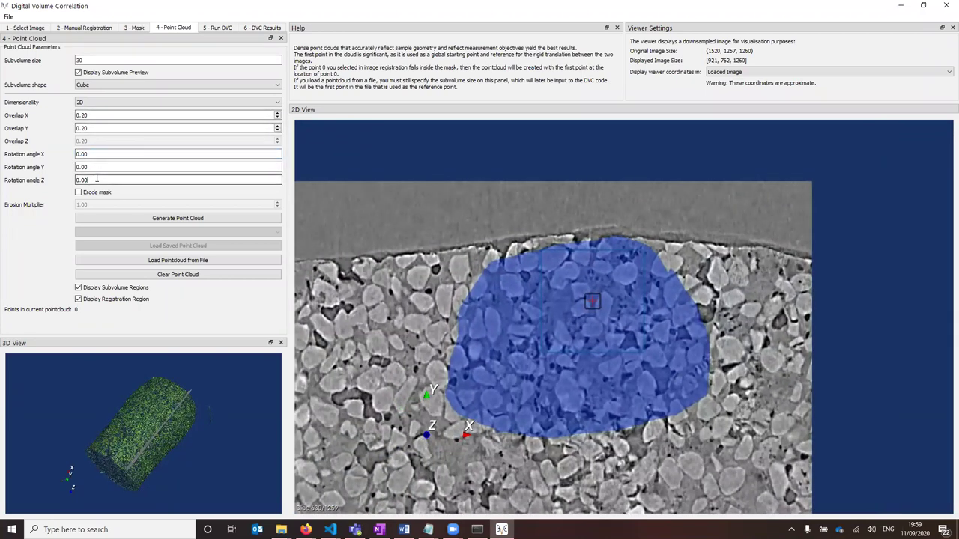
left_click_drag(96, 180, 78, 182)
type("30")
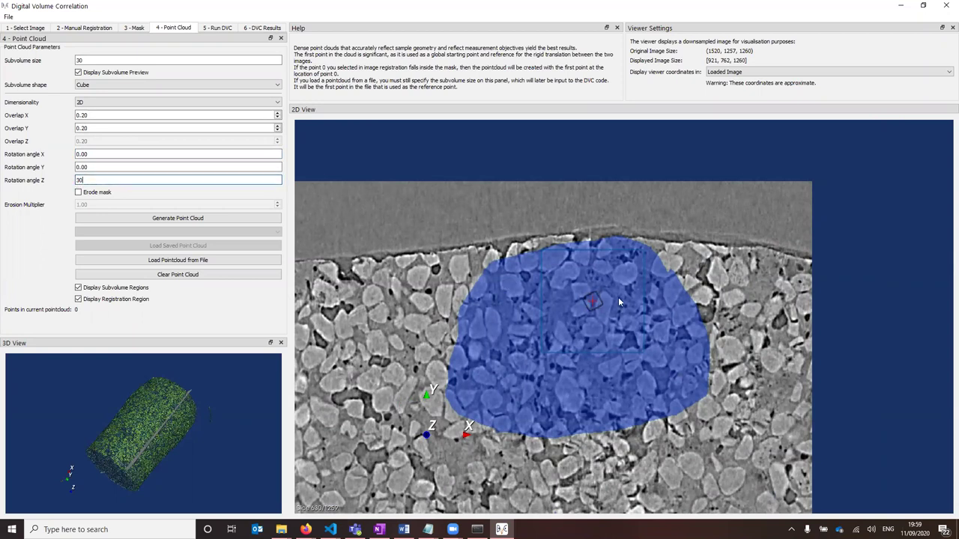
left_click_drag(105, 183, 45, 181)
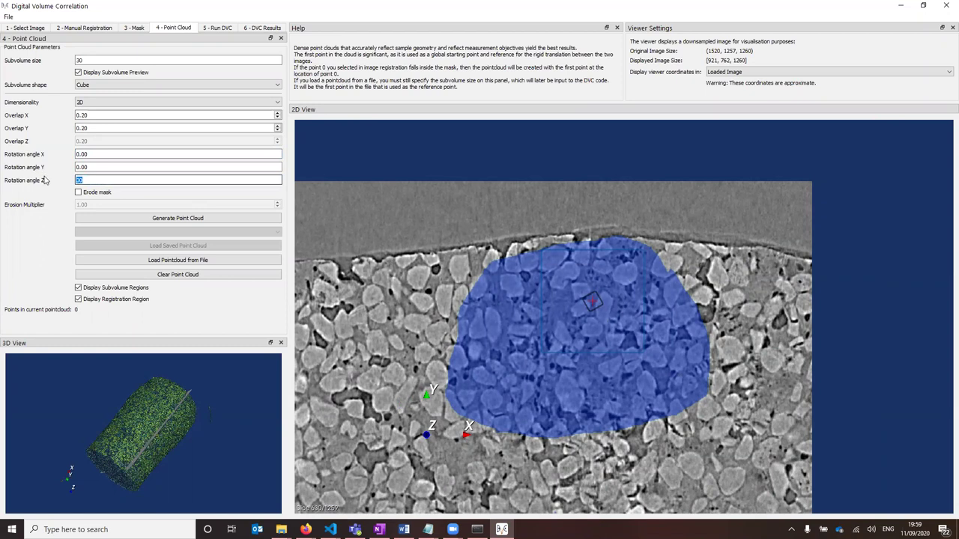
type("0")
Set the point cloud's dimensionality to 3D and review the mask's Slices Above and Slices Below settings
left_click(97, 117)
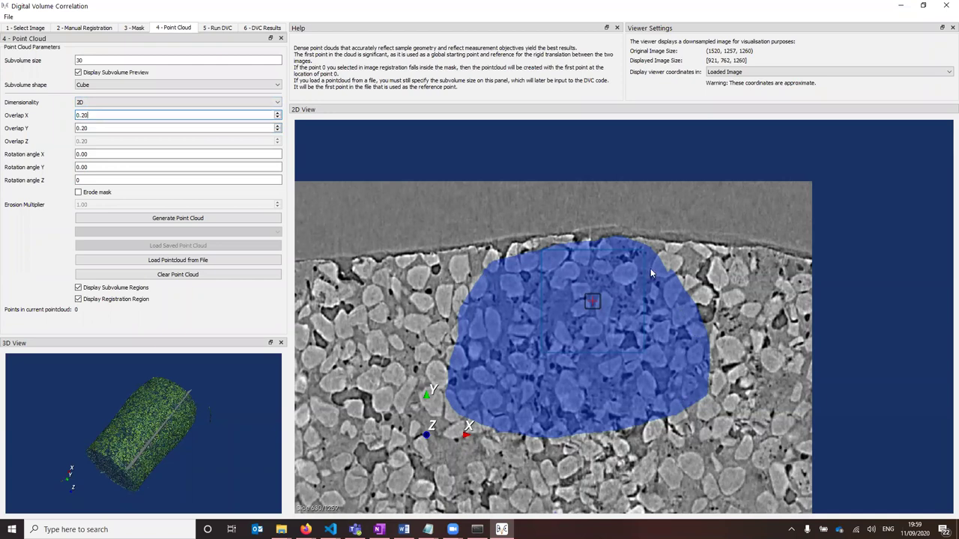
left_click(82, 102)
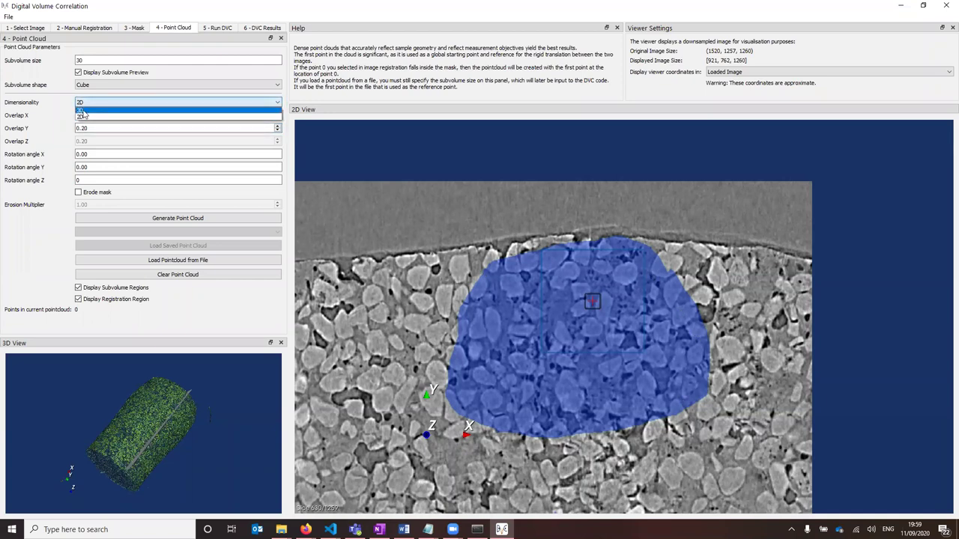
left_click(85, 111)
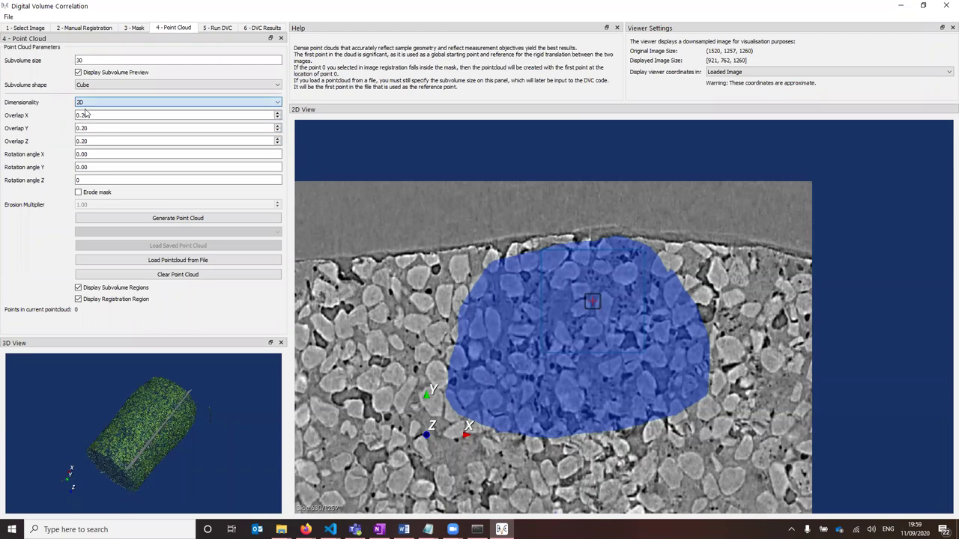
left_click(133, 29)
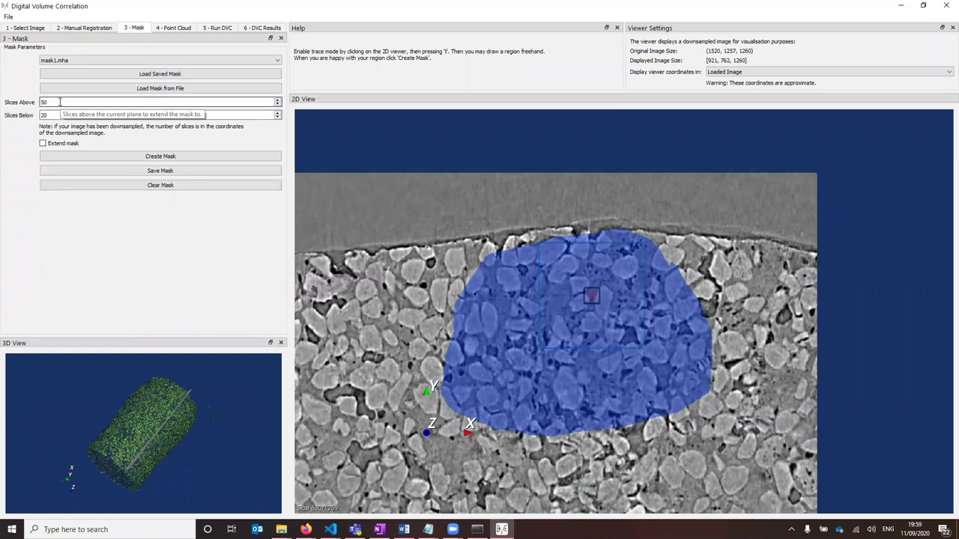
type("0")
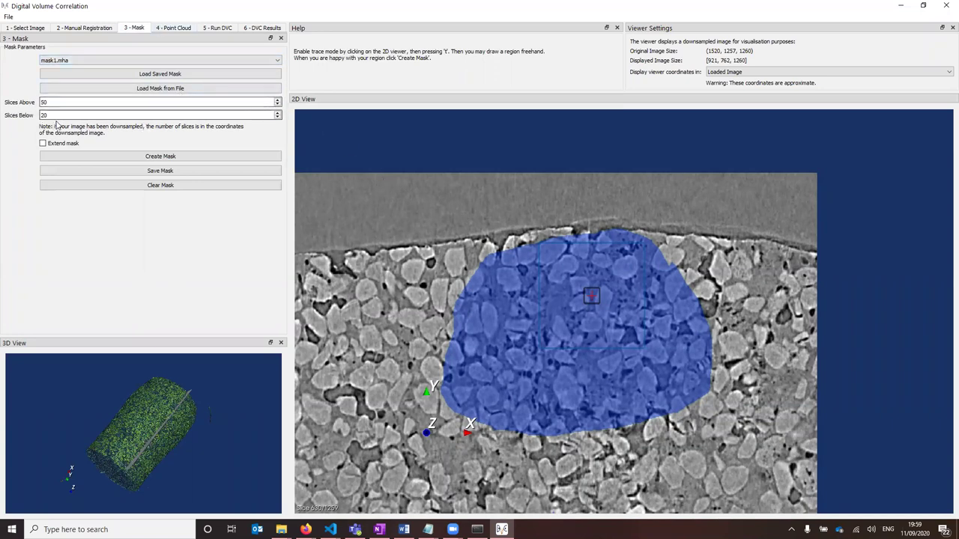
left_click(172, 30)
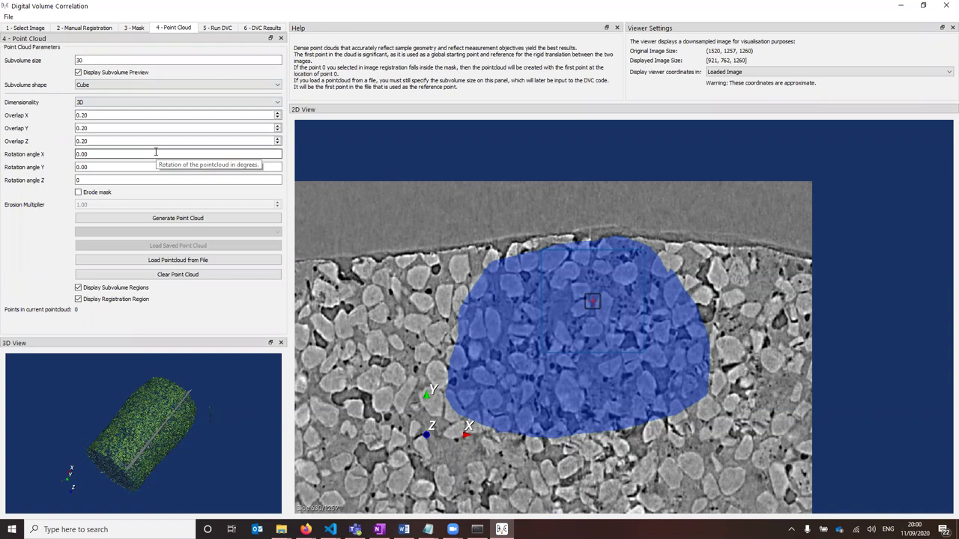
Generate the point cloud and examine how its subvolumes cover the mask in the 2D view
left_click(191, 218)
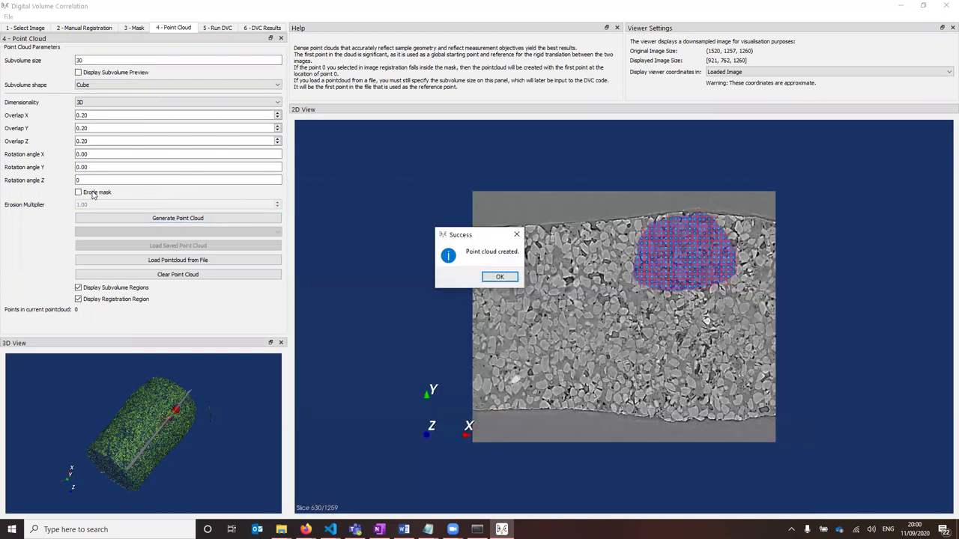
left_click(498, 278)
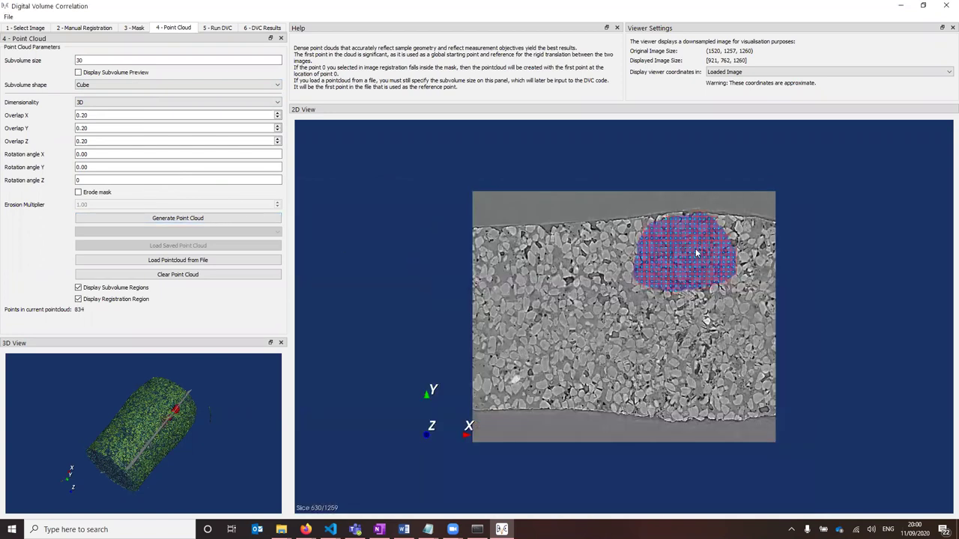
scroll(793, 154, "up", 3)
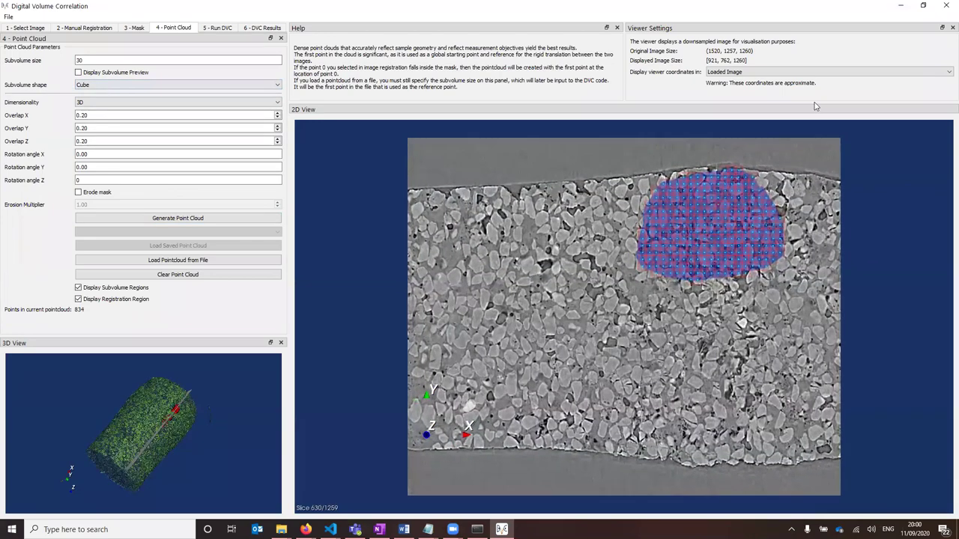
scroll(785, 176, "up", 5)
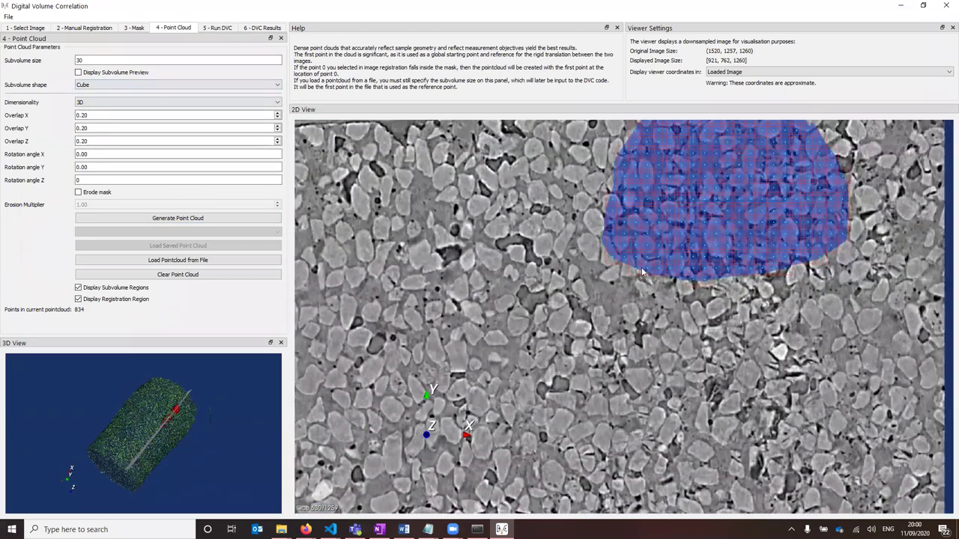
scroll(664, 274, "down", 2)
scroll(804, 136, "up", 3)
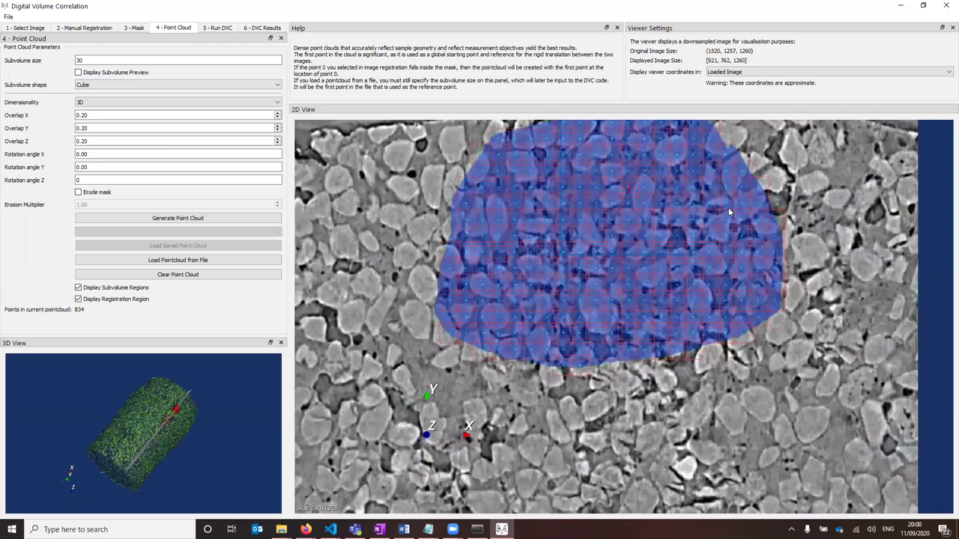
middle_click_drag(728, 207, 731, 278)
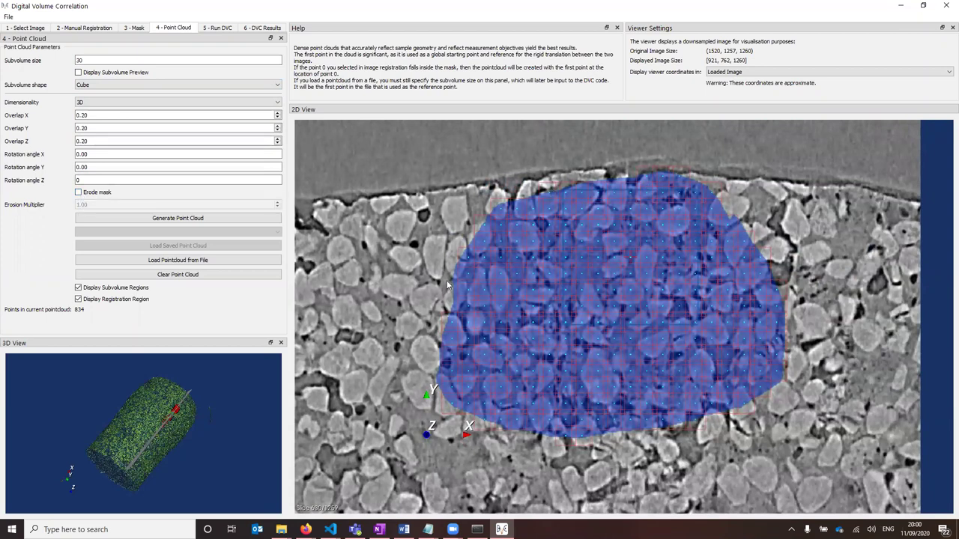
Turn on Erode mask, read the details of the erosion warning and accept it, and select the Erosion Multiplier value
left_click(91, 194)
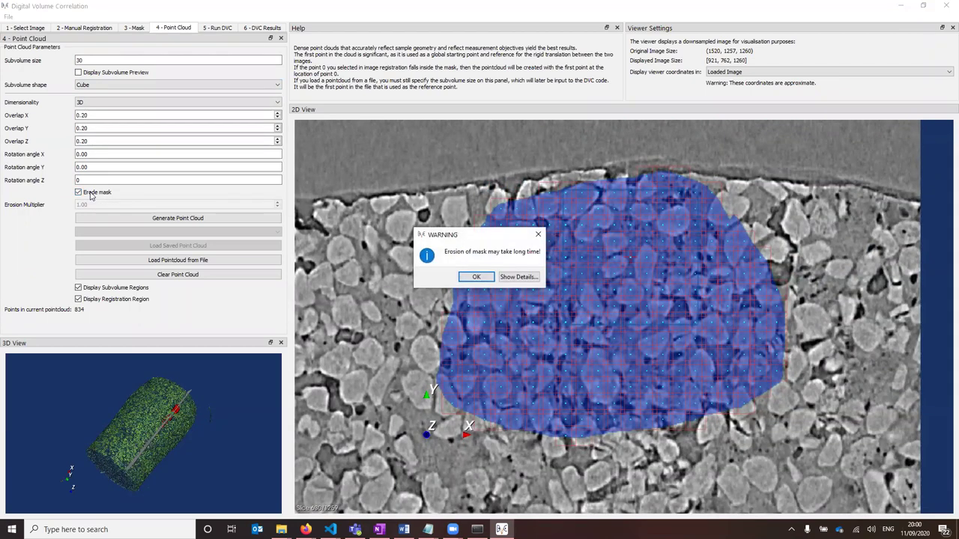
left_click(529, 278)
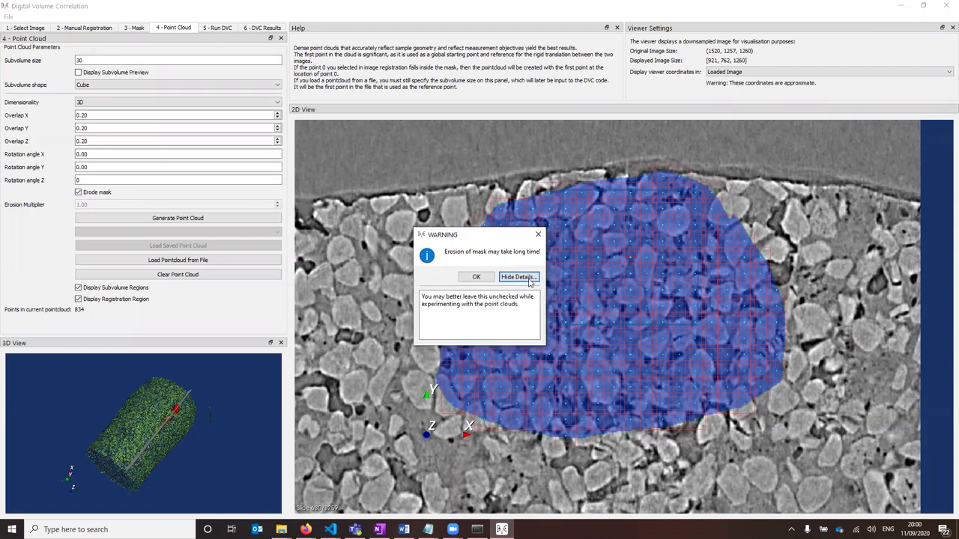
left_click(528, 279)
left_click(476, 277)
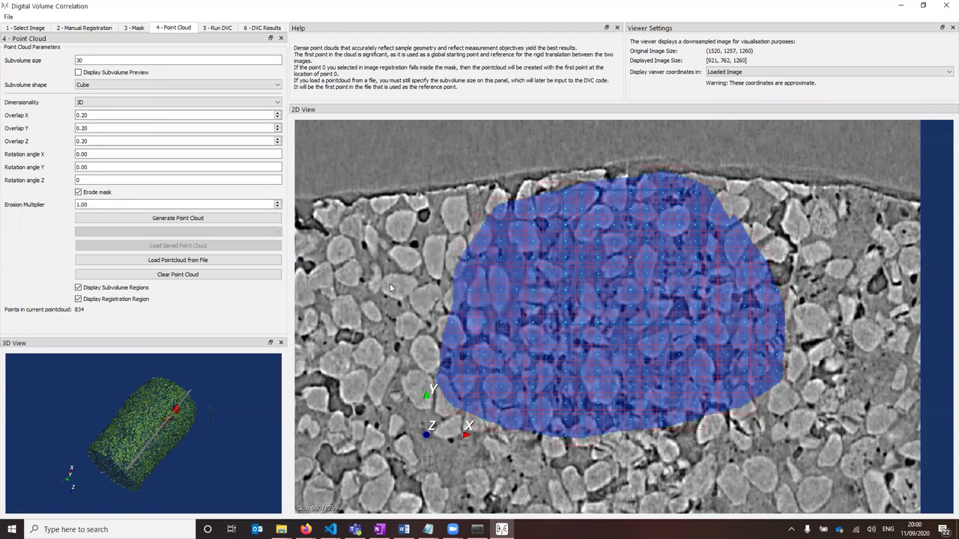
double_click(80, 204)
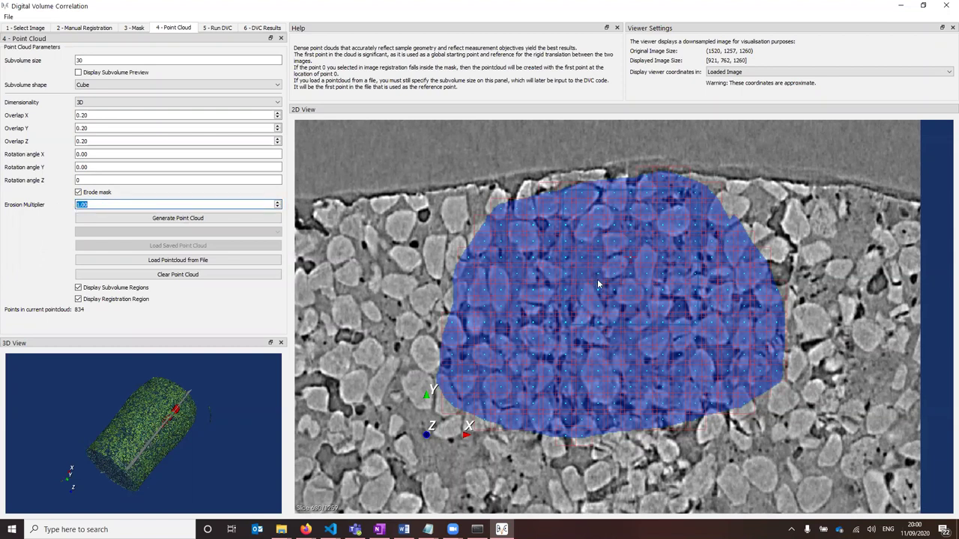
Hide and redisplay the subvolume regions, and inspect the point cloud up close in the 3D view
left_click(118, 291)
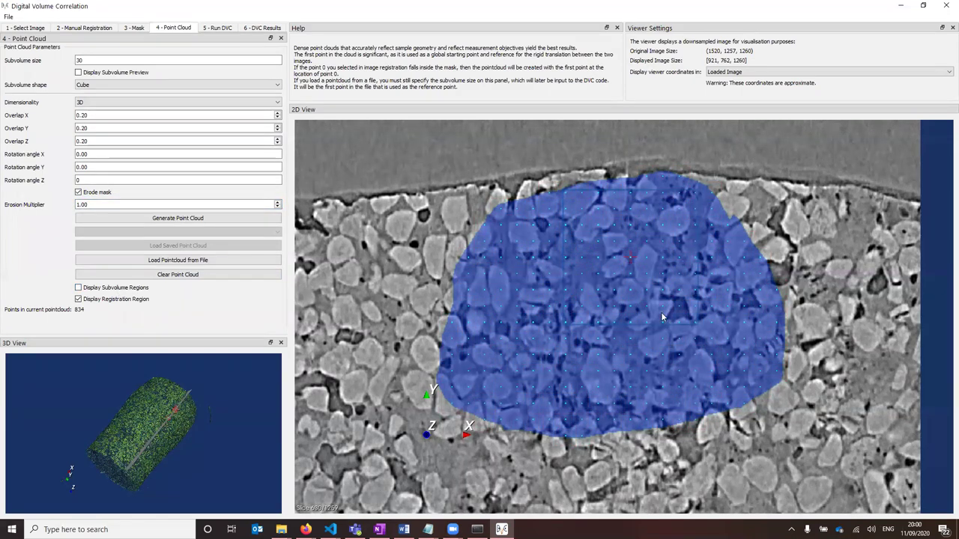
left_click(137, 293)
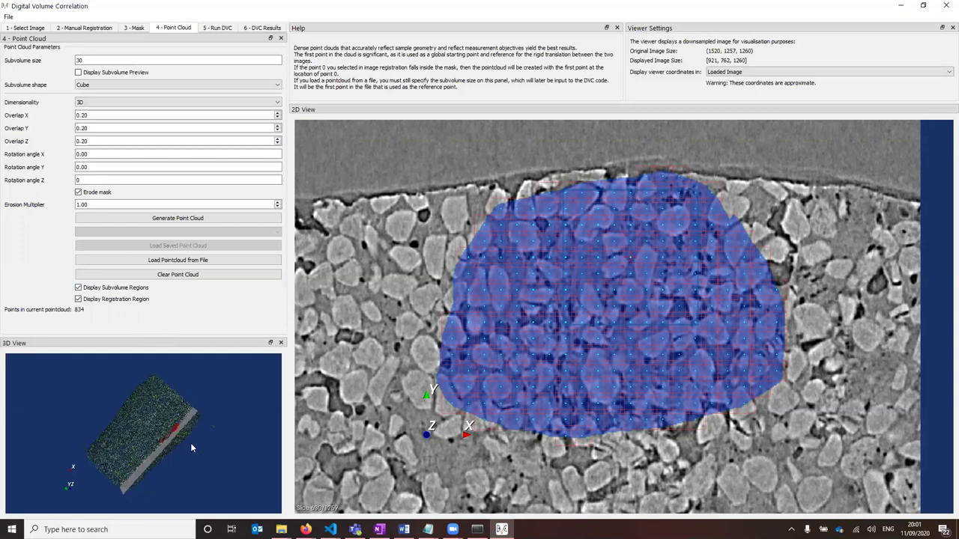
left_click_drag(178, 414, 106, 411)
right_click_drag(190, 466, 293, 361)
left_click_drag(195, 447, 152, 438)
Set the subvolume shape to Sphere and regenerate the point cloud, discarding the existing one
left_click(150, 85)
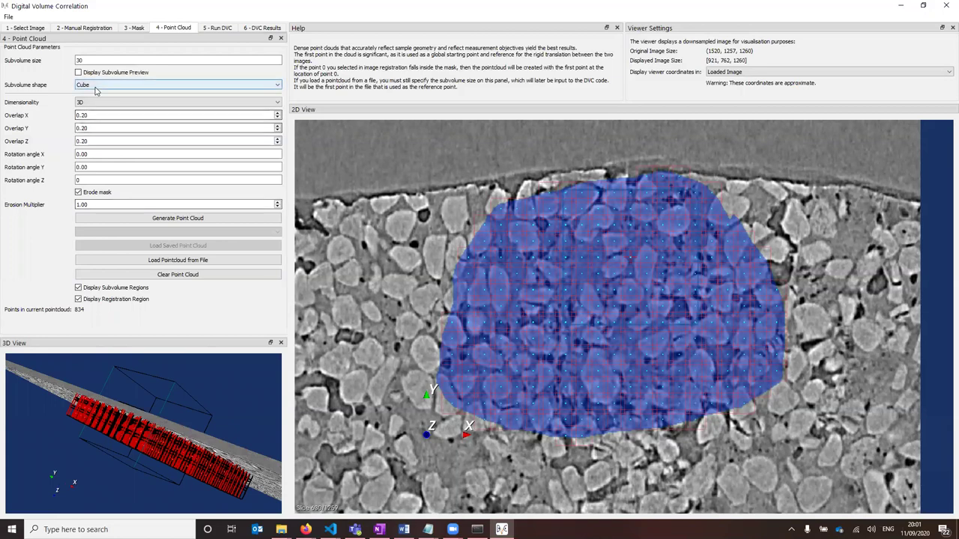
left_click(150, 97)
left_click(171, 217)
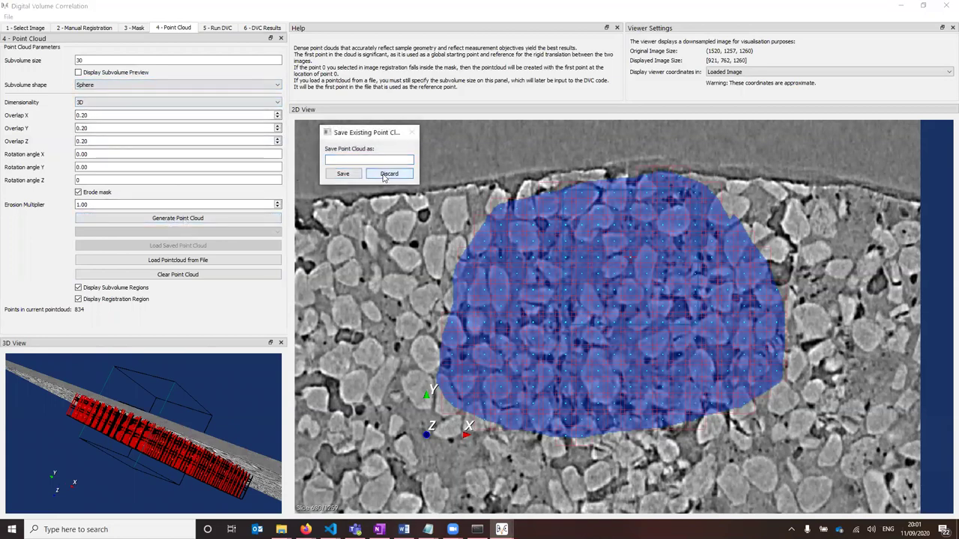
left_click(382, 173)
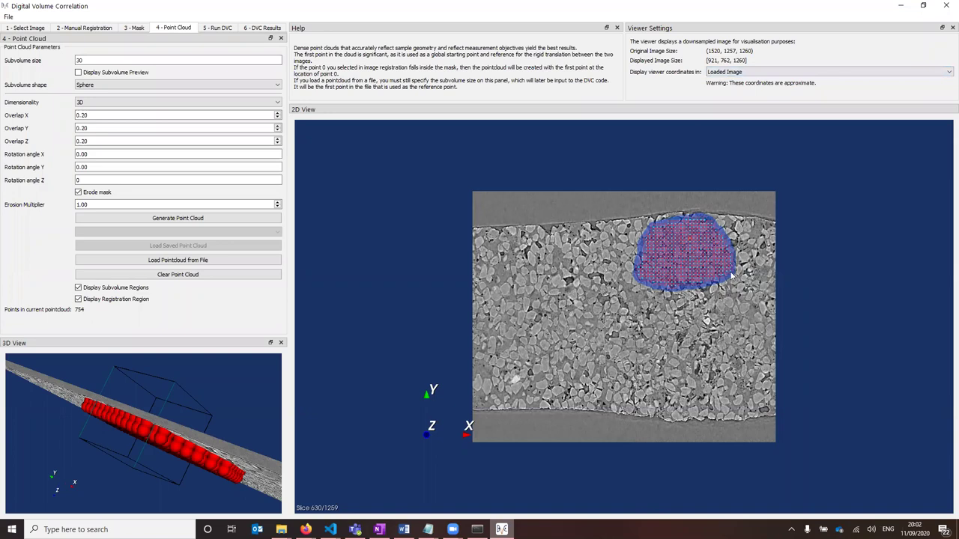
Inspect the spherical subvolumes in the 2D and 3D views, and turn off Erode mask
scroll(732, 277, "up", 5)
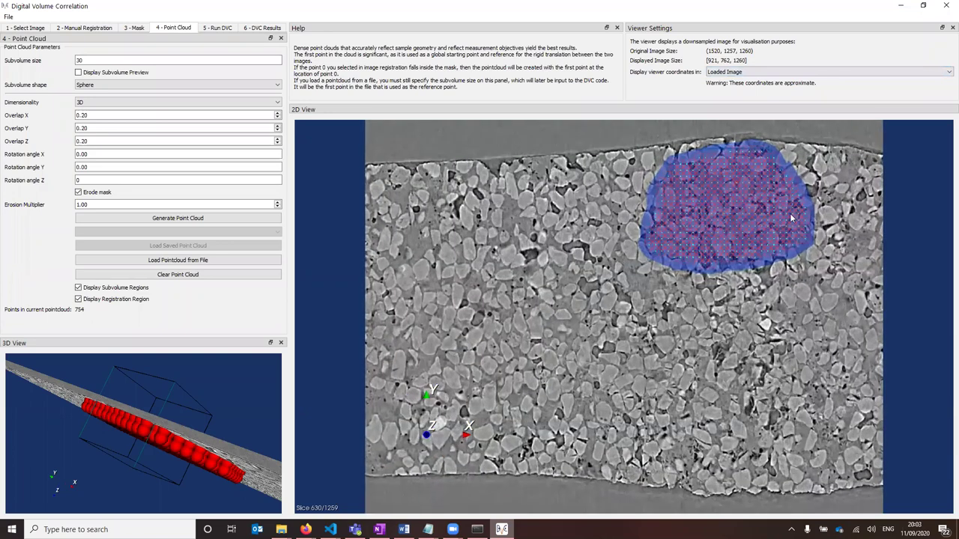
middle_click_drag(638, 286, 457, 341)
scroll(519, 208, "up", 4)
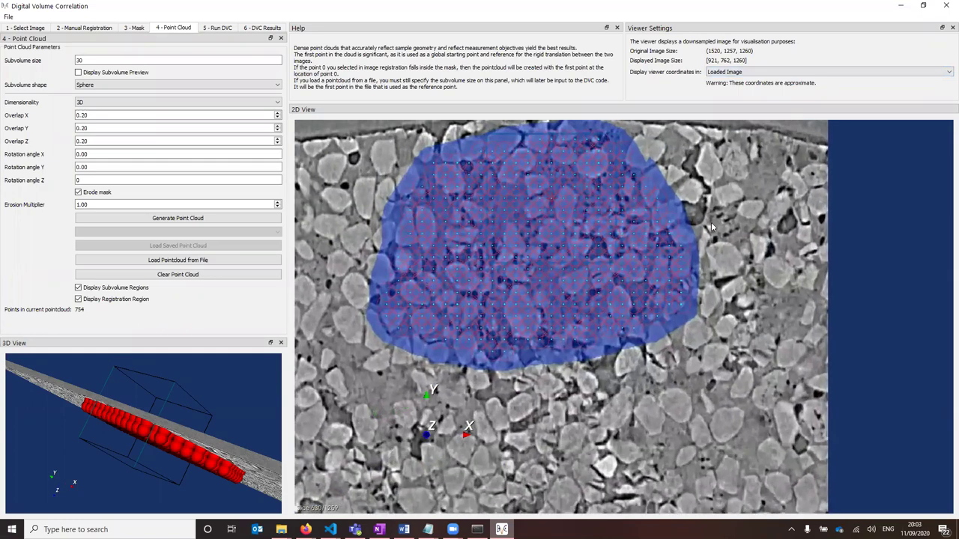
left_click_drag(198, 449, 149, 447)
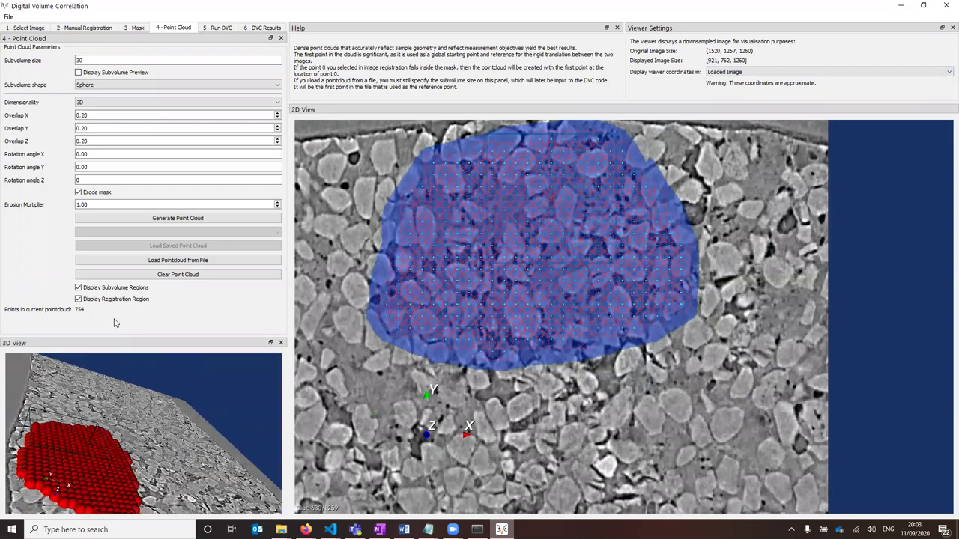
left_click(79, 192)
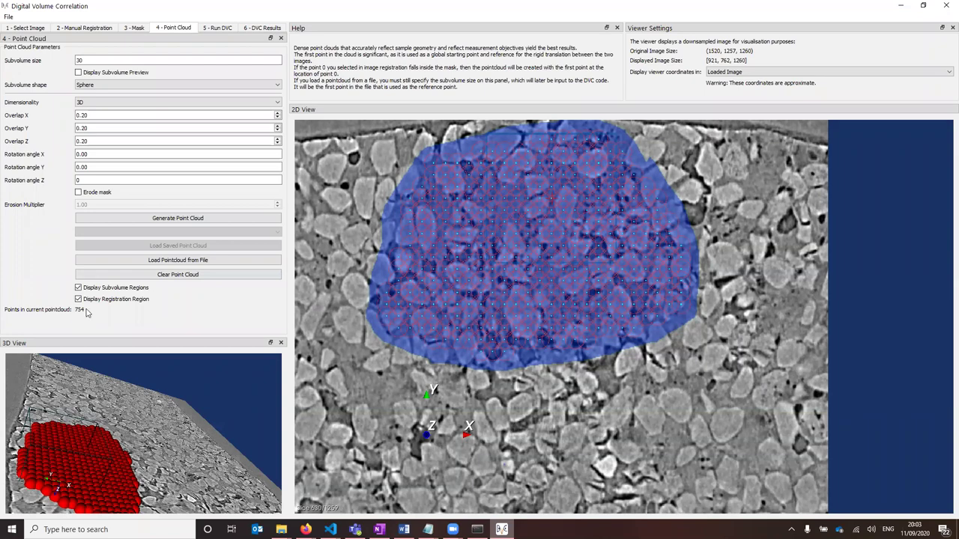
left_click_drag(156, 446, 180, 451)
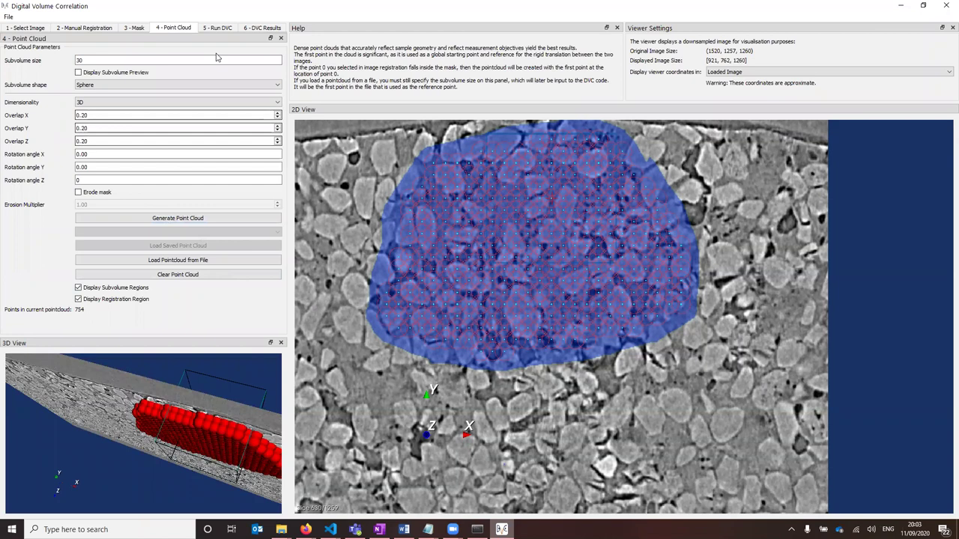
In the Run DVC stage, set the points in the run to 50 and name the run testrun
left_click(217, 28)
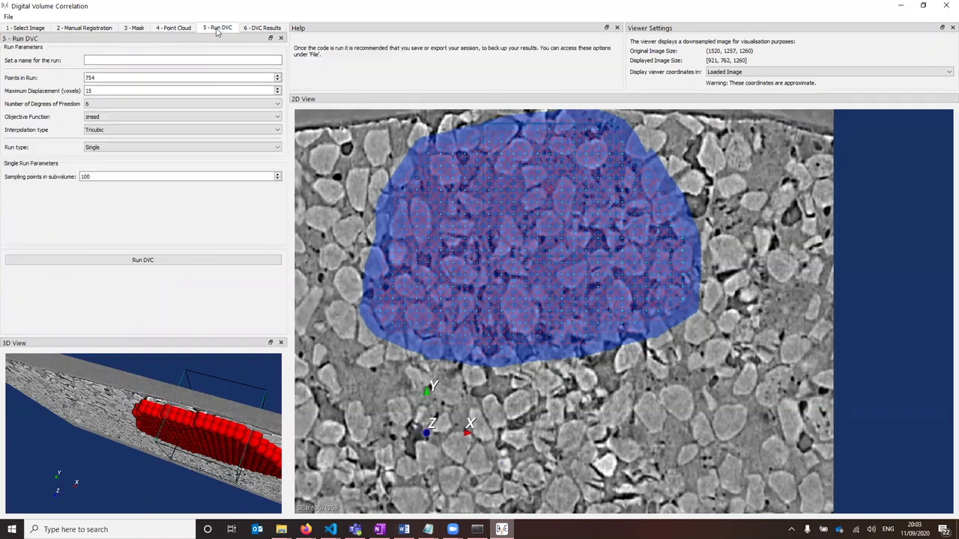
double_click(83, 78)
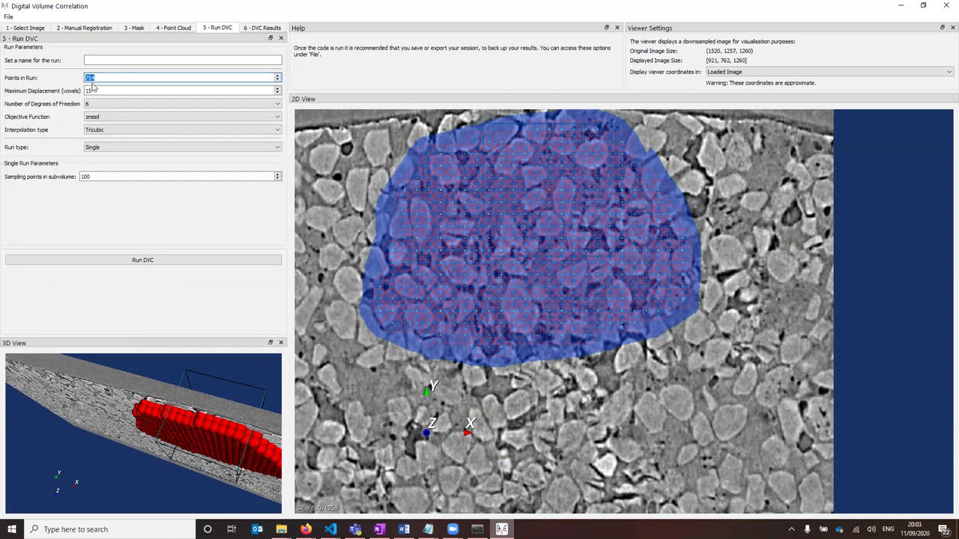
type("5")
left_click(98, 60)
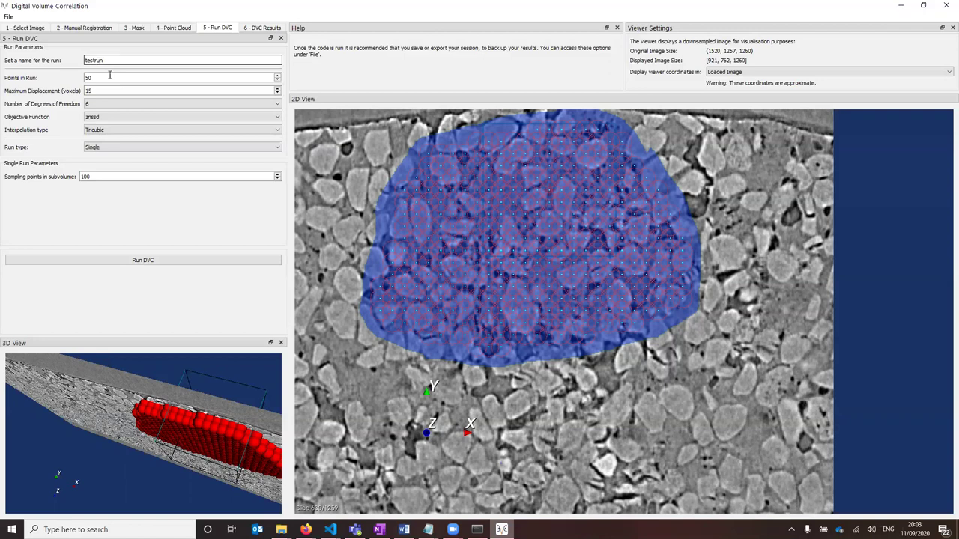
Set the run type to Bulk, with a maximum subvolume size of 40 and a step of 10
mouse_move(115, 105)
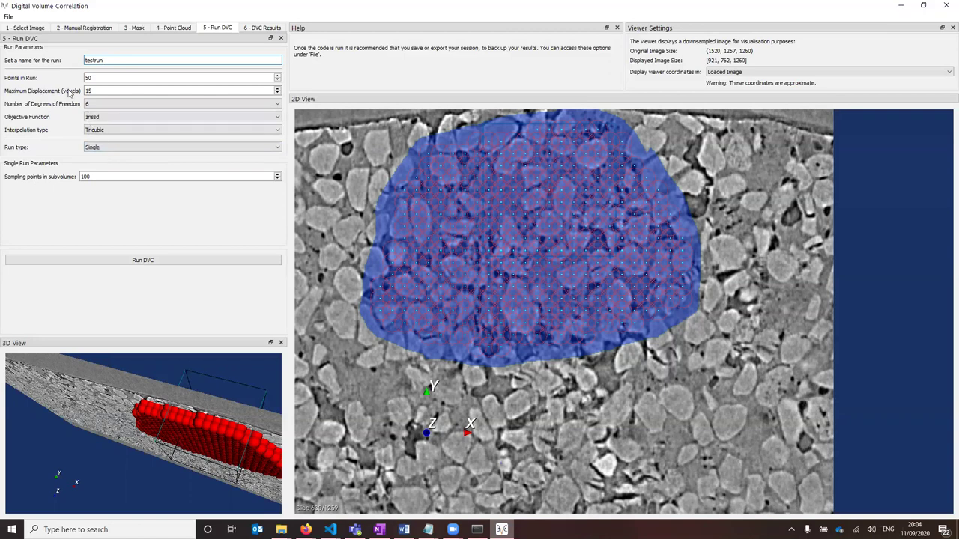
mouse_move(69, 91)
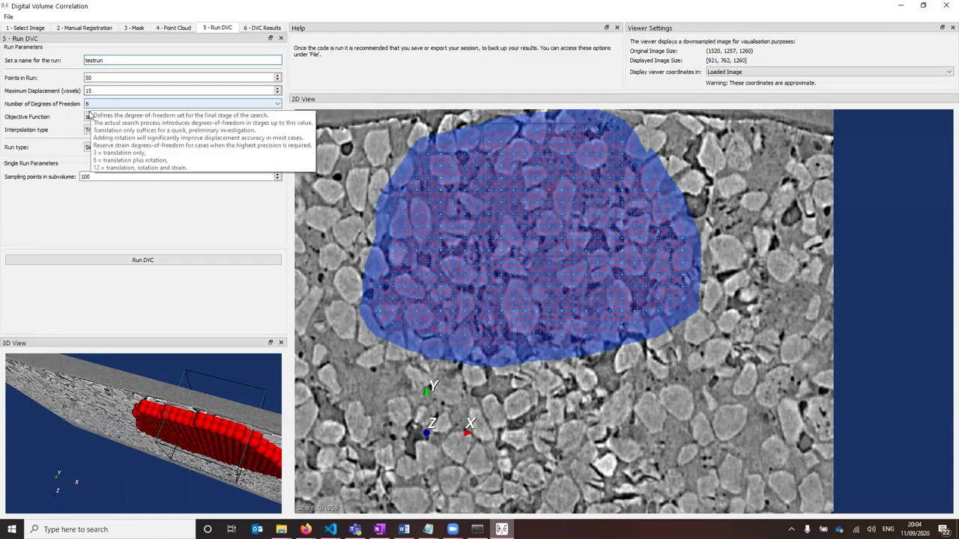
mouse_move(87, 122)
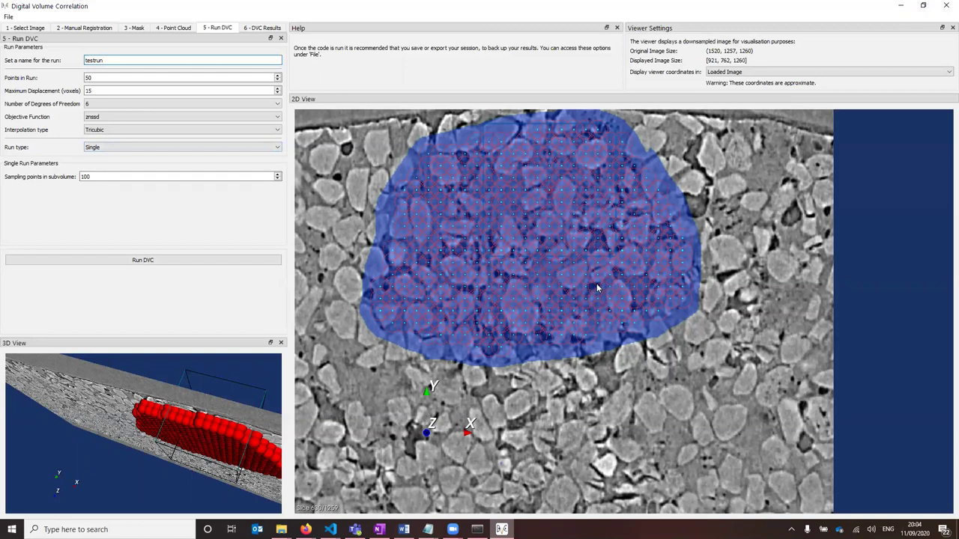
left_click(102, 149)
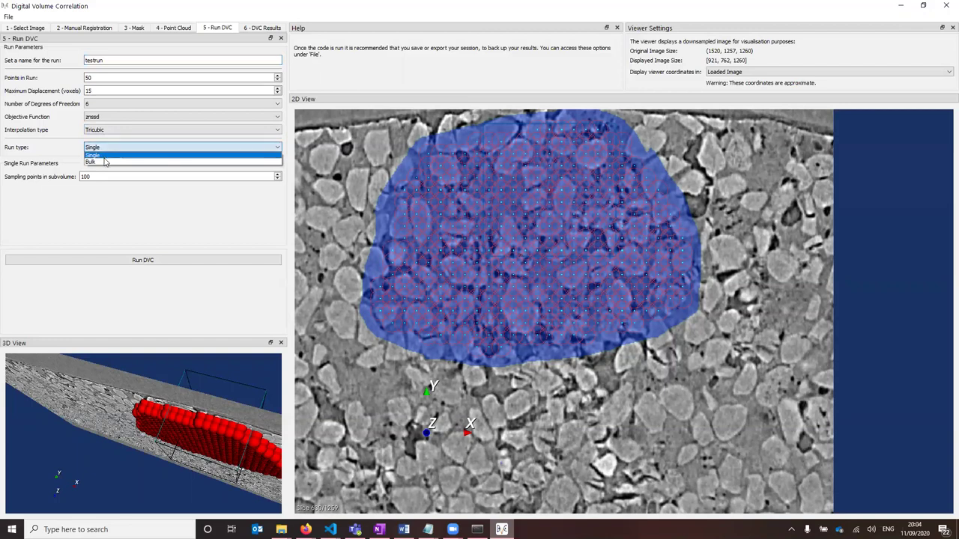
left_click(103, 162)
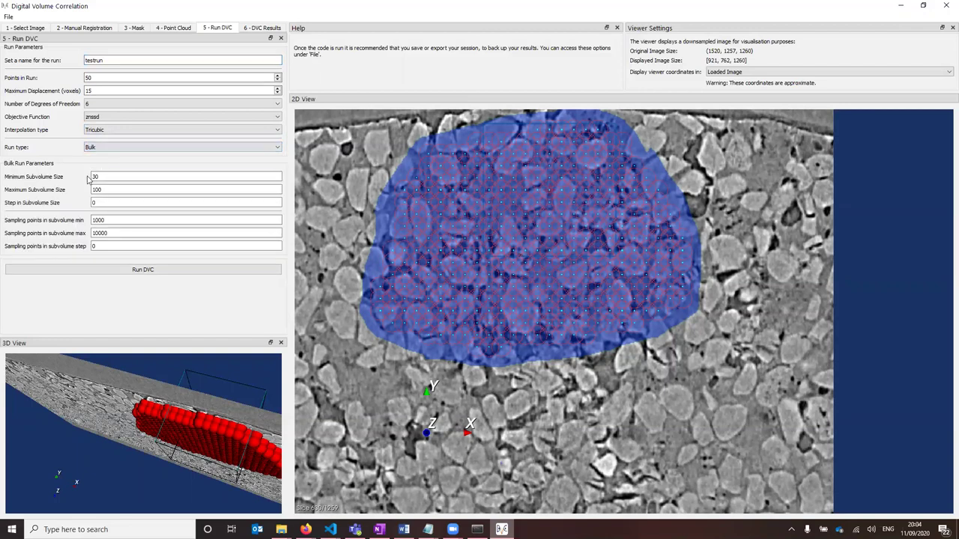
left_click(106, 189)
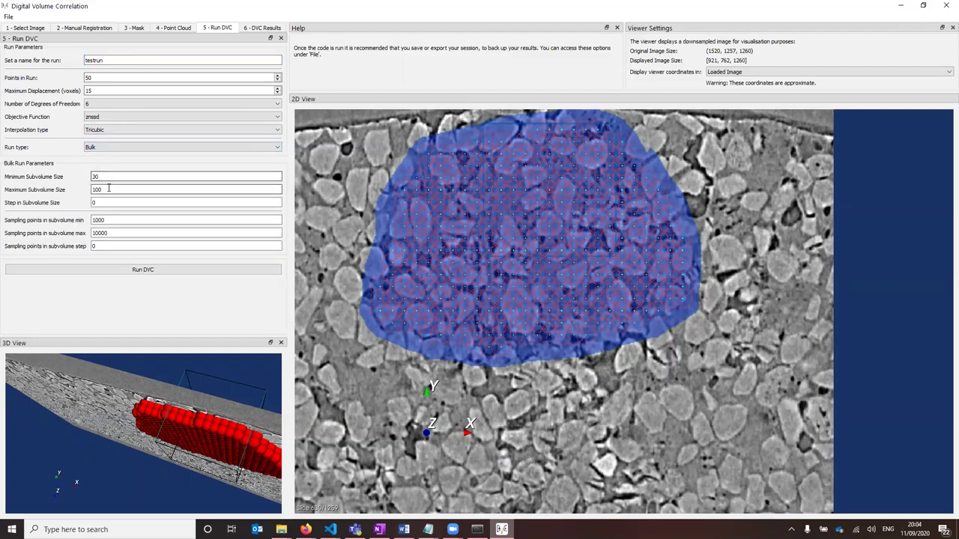
key("ctrl+a")
type("40")
key("Tab")
type("10")
Set the maximum sampling points in subvolume to 2000 with a step of 1000, and run the DVC
left_click(113, 220)
left_click(110, 232)
key("ctrl+a")
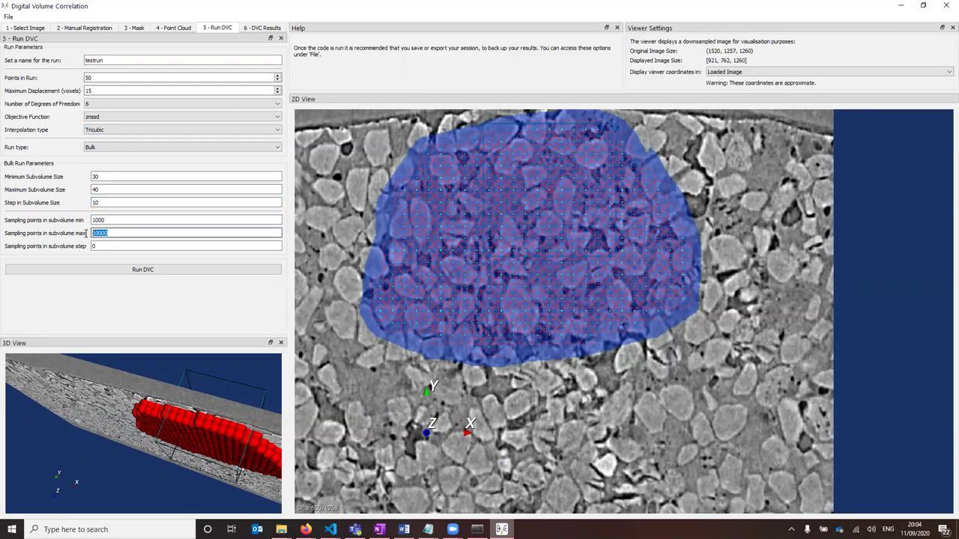
type("2000")
key("Tab")
type("100")
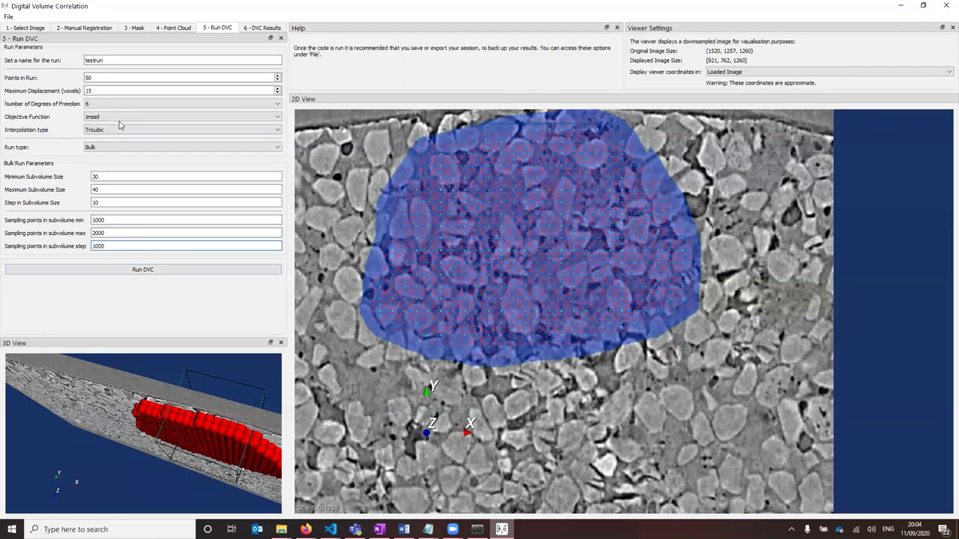
left_click(143, 270)
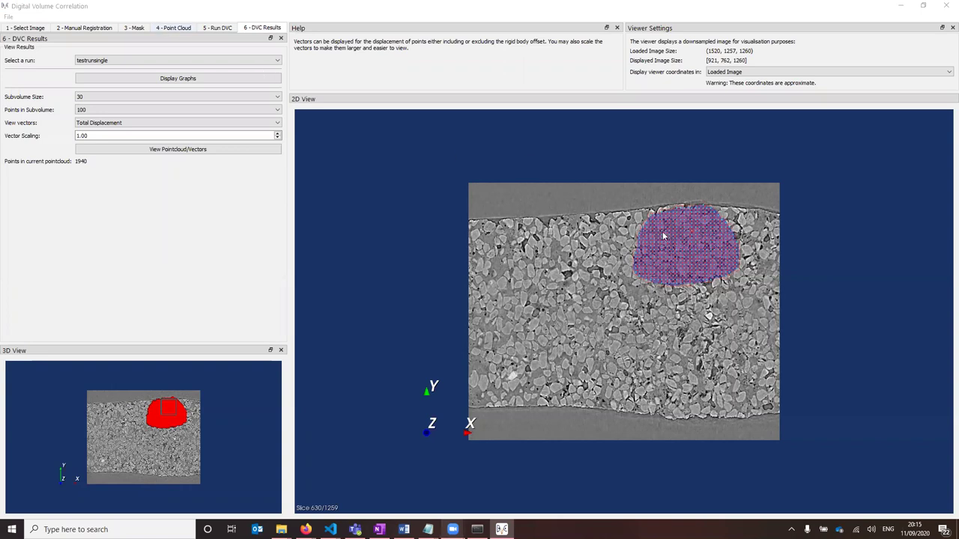
Return to the DVC run settings, switch the run type to Bulk, and review its subvolume size range and step
left_click(217, 28)
left_click(180, 146)
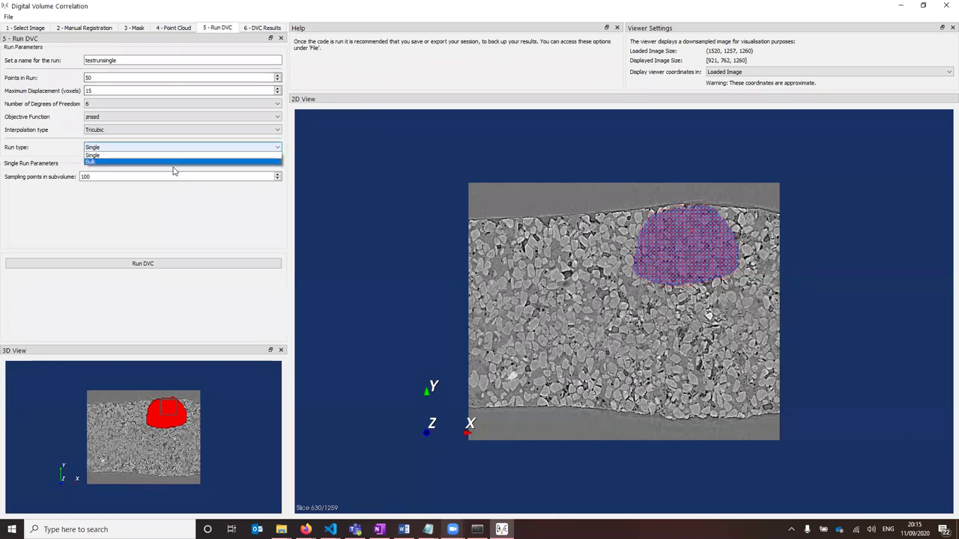
left_click(177, 166)
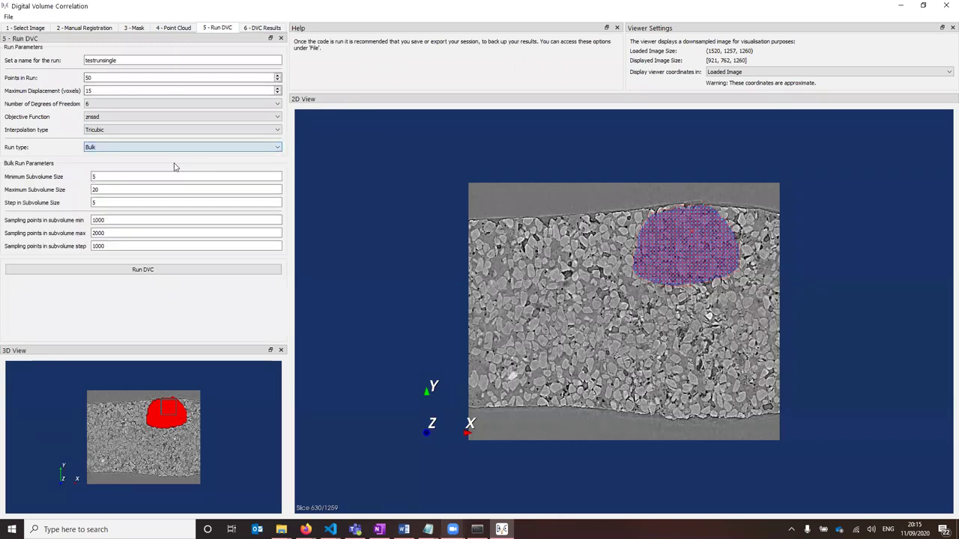
left_click(111, 203)
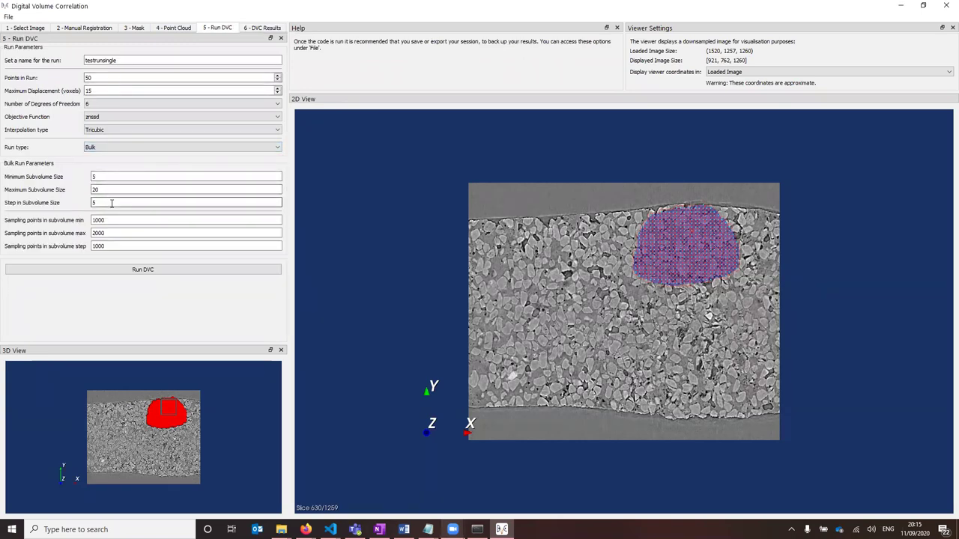
left_click(115, 192)
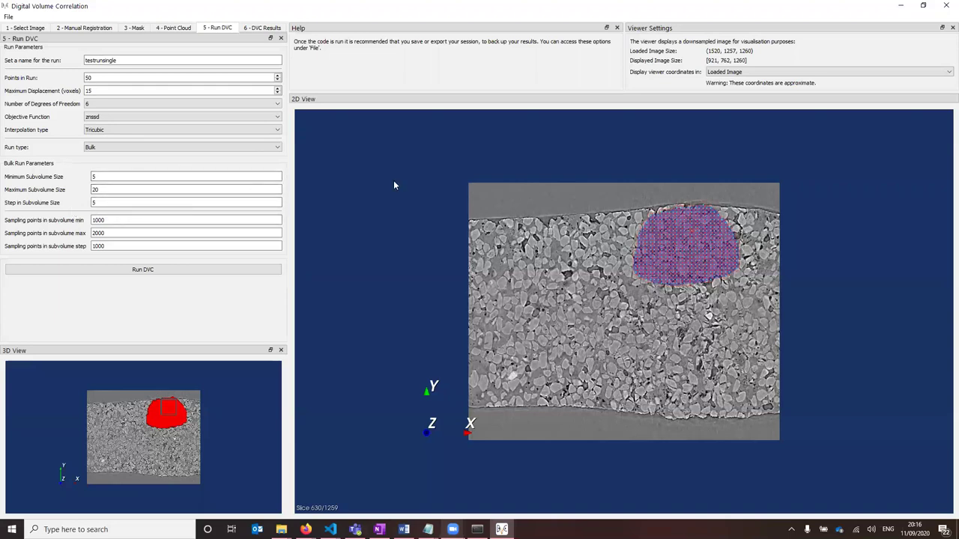
Review the subvolume size and points options in the testrunsingle results, and display the histograms for 100 points and subvolume size 30
left_click(261, 27)
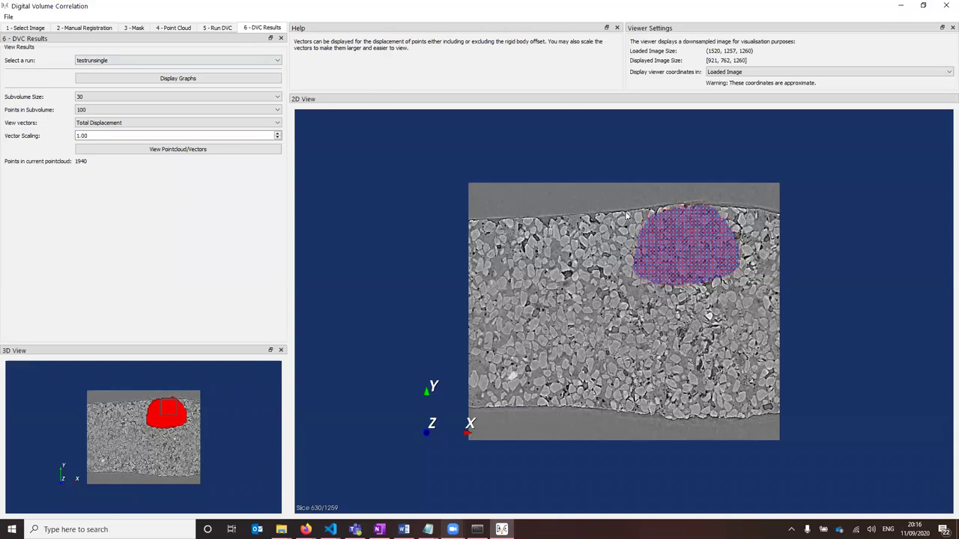
left_click(120, 98)
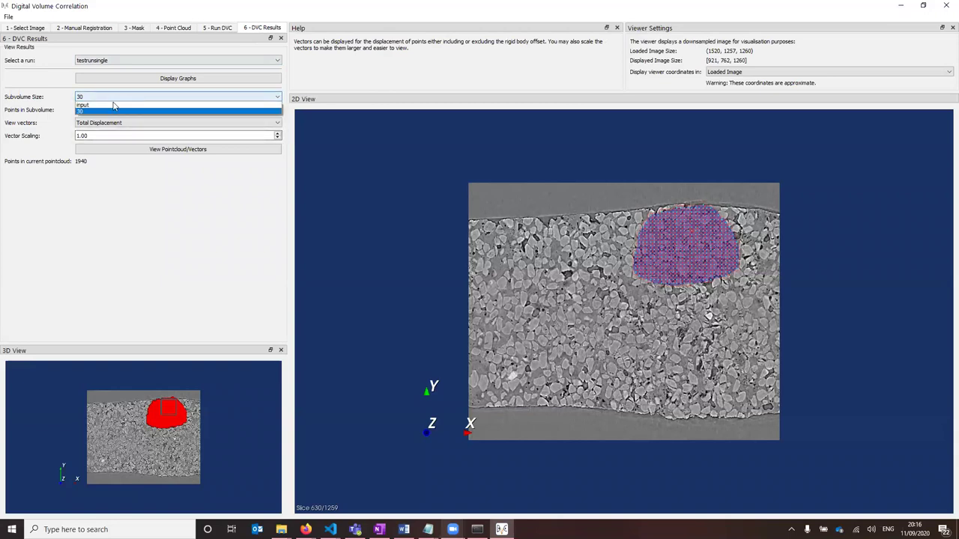
left_click(108, 105)
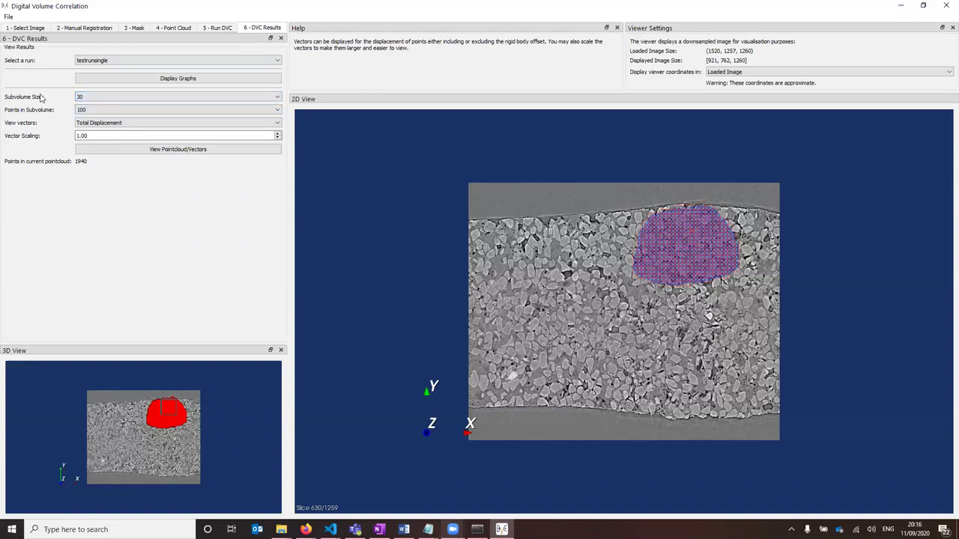
left_click(84, 111)
left_click(94, 117)
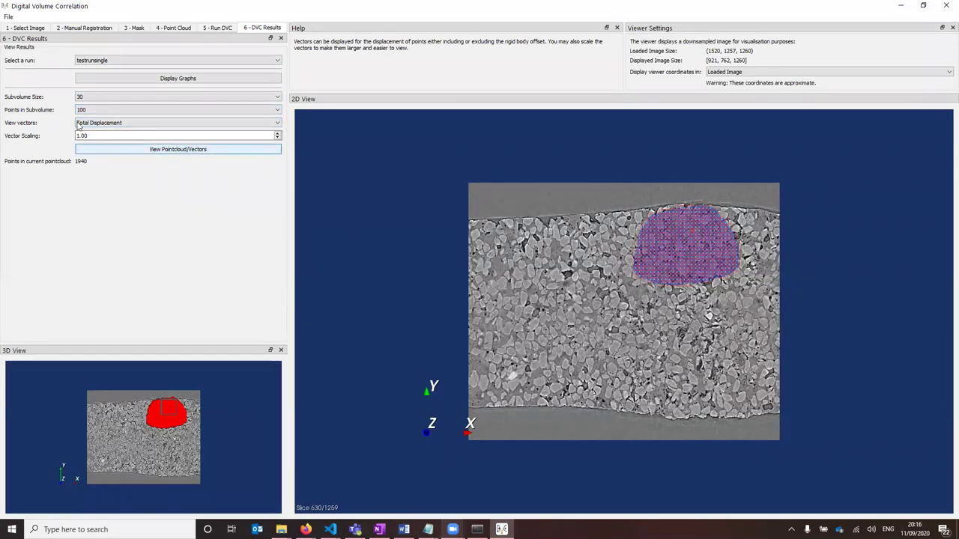
left_click(147, 80)
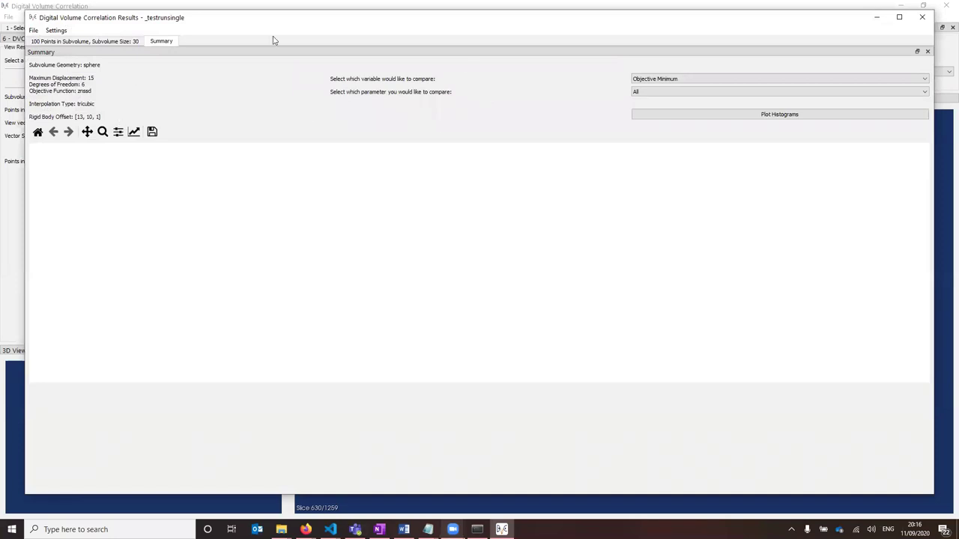
left_click(133, 44)
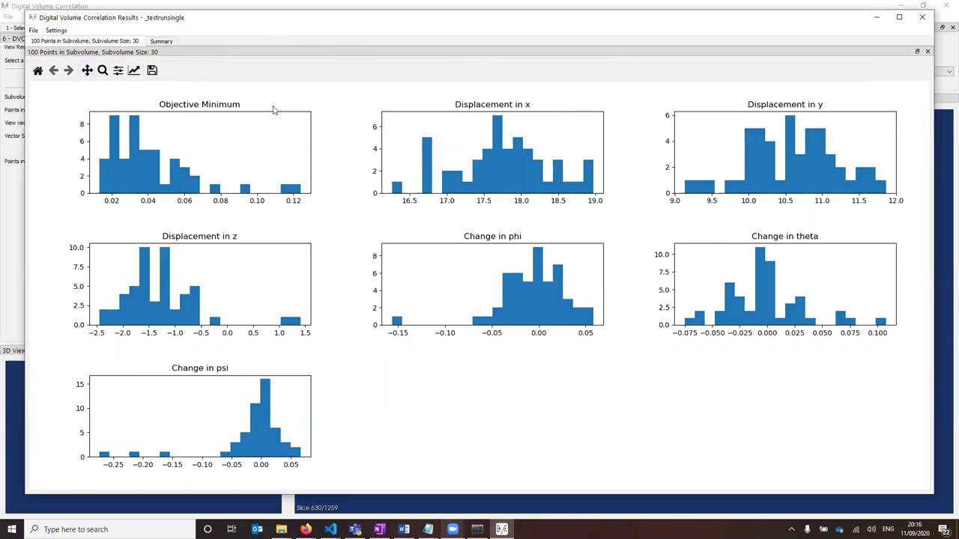
Turn Show Displacement Relative to Reference Point 0 on and off to compare the histograms, and go back to the results summary
left_click(60, 33)
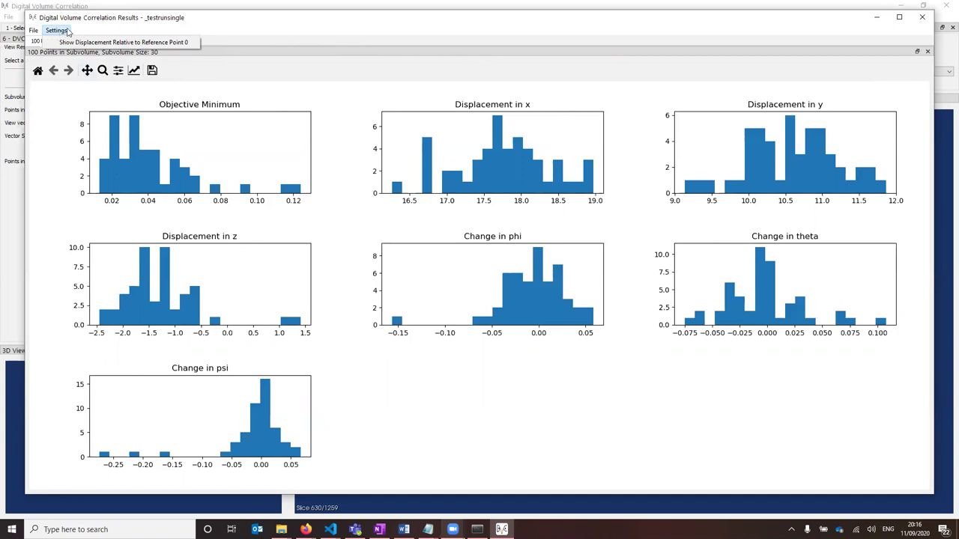
left_click(68, 31)
left_click(67, 31)
left_click(74, 42)
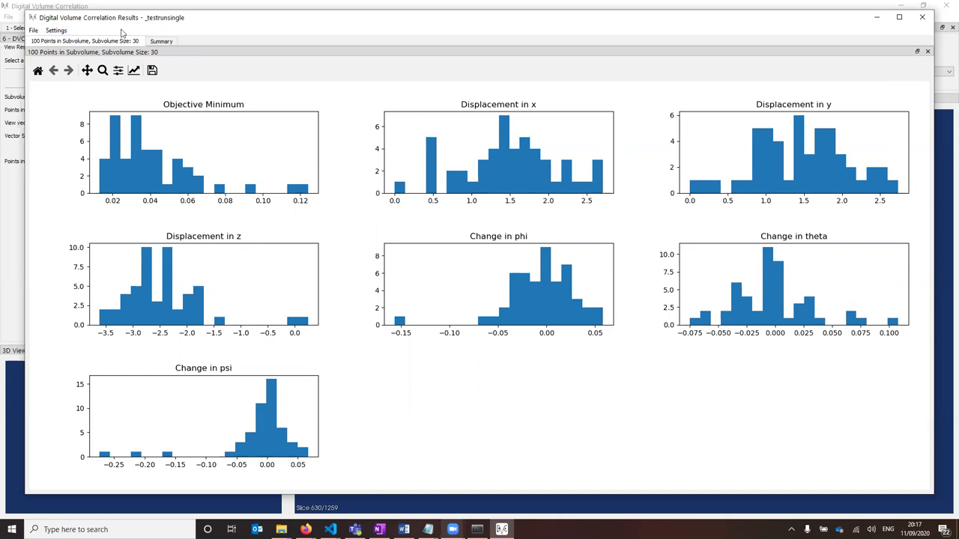
left_click(56, 30)
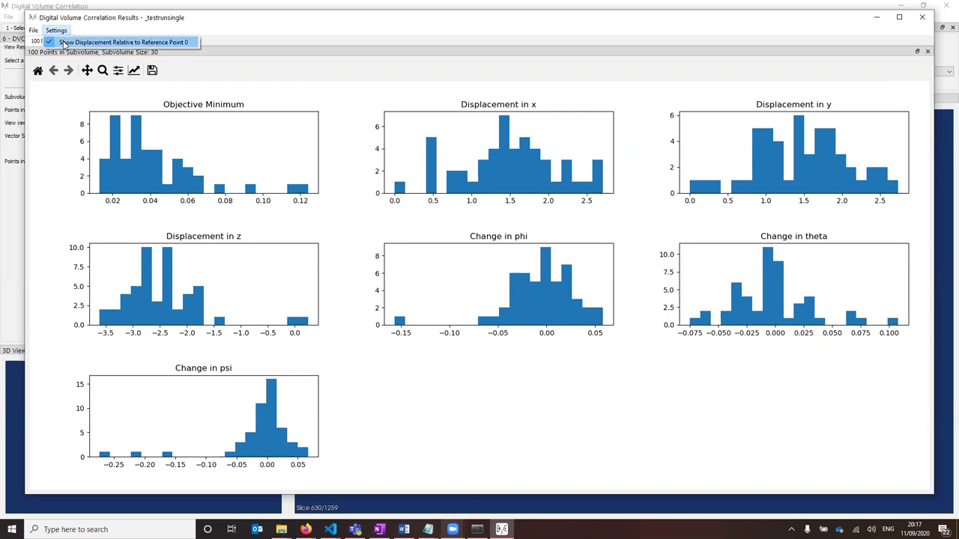
left_click(65, 43)
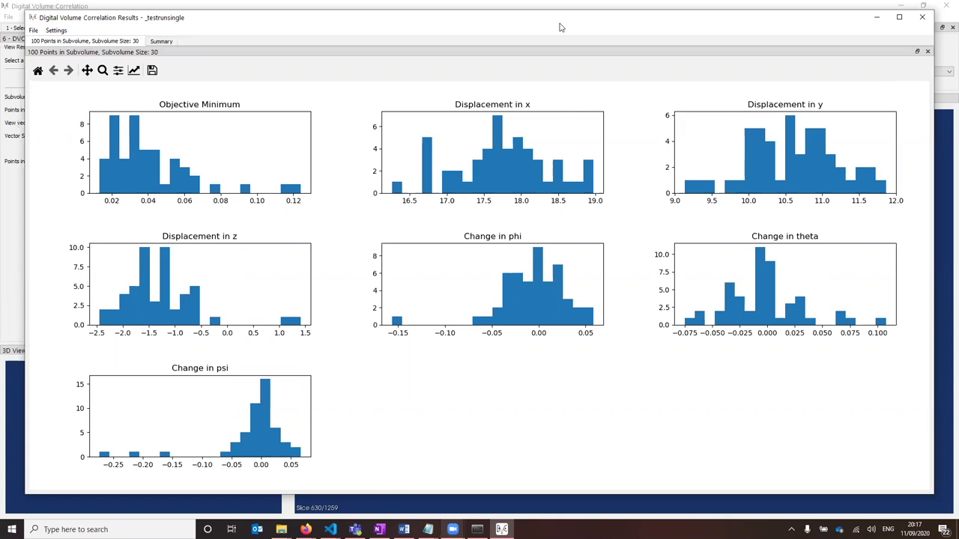
left_click(155, 42)
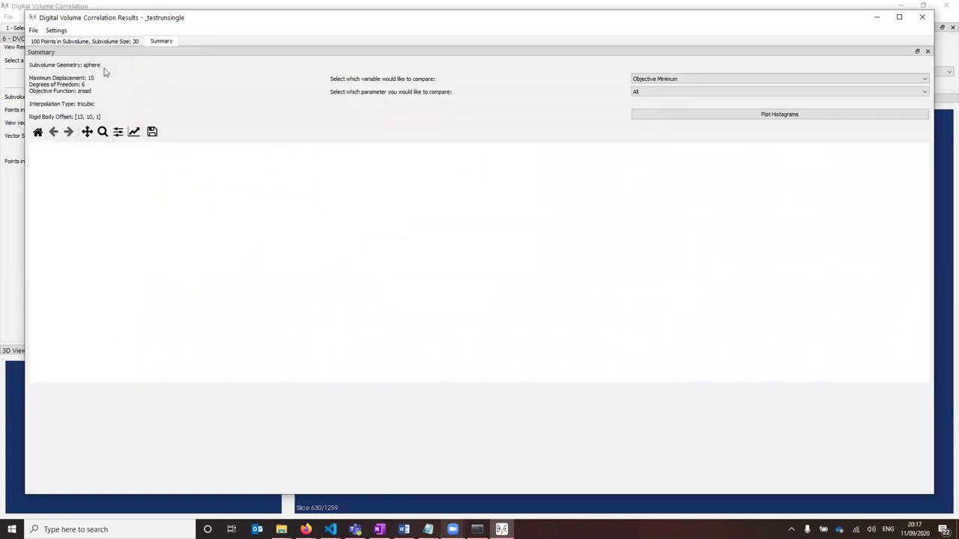
Plot the Objective Minimum summary histograms comparing Sampling Points in Subvolume for subvolume size 30, and close the results window
left_click(637, 92)
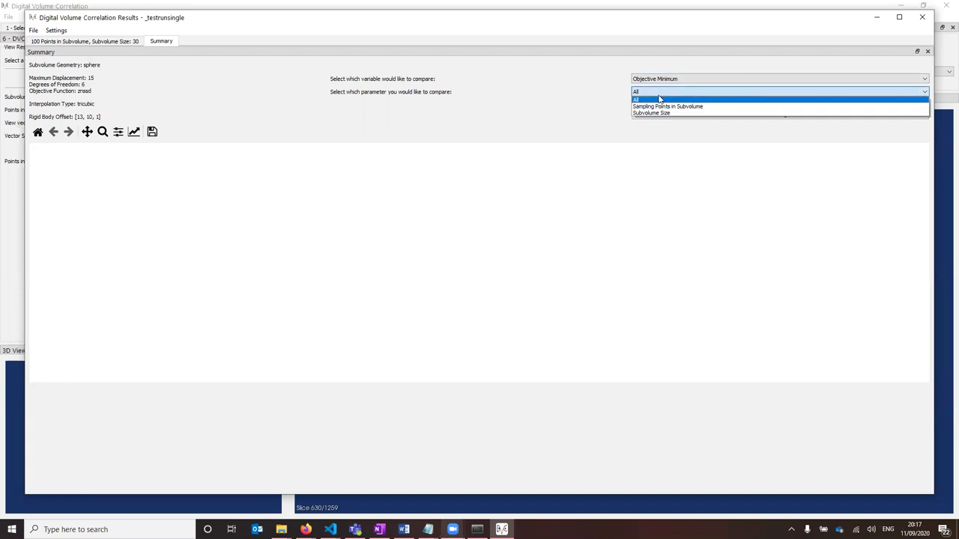
left_click(659, 107)
left_click(662, 115)
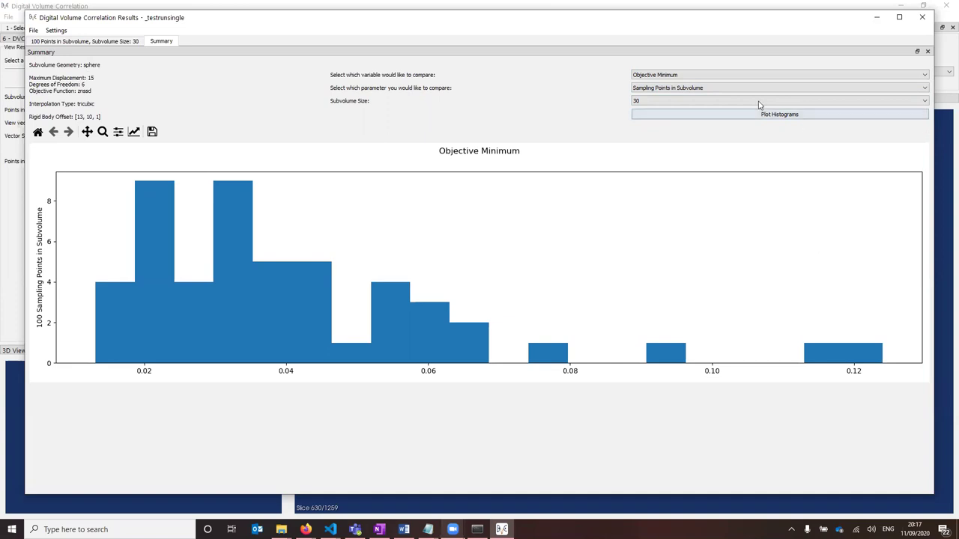
left_click(726, 92)
left_click(615, 96)
left_click(915, 18)
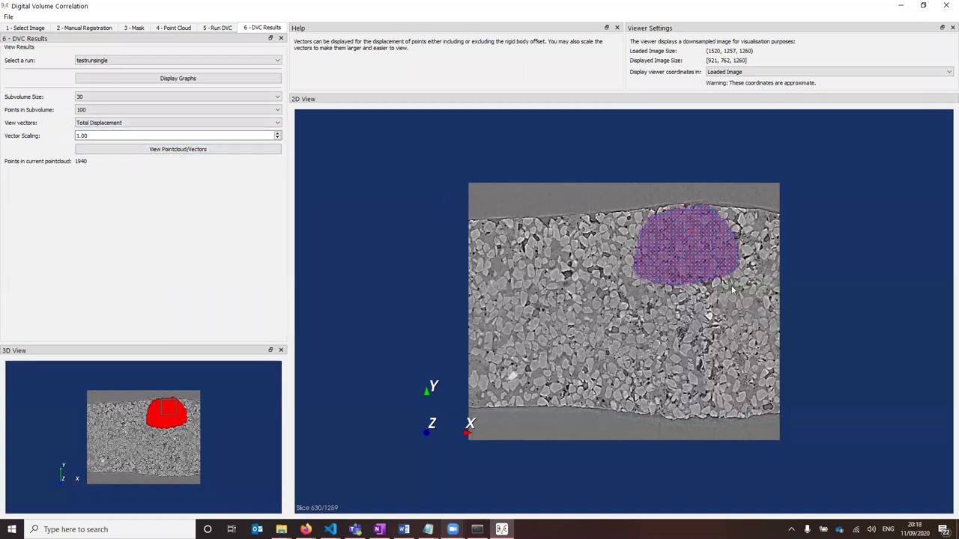
Display the testrunsingle point cloud with vectors showing displacement with respect to Reference Point 0
scroll(753, 248, "up", 3)
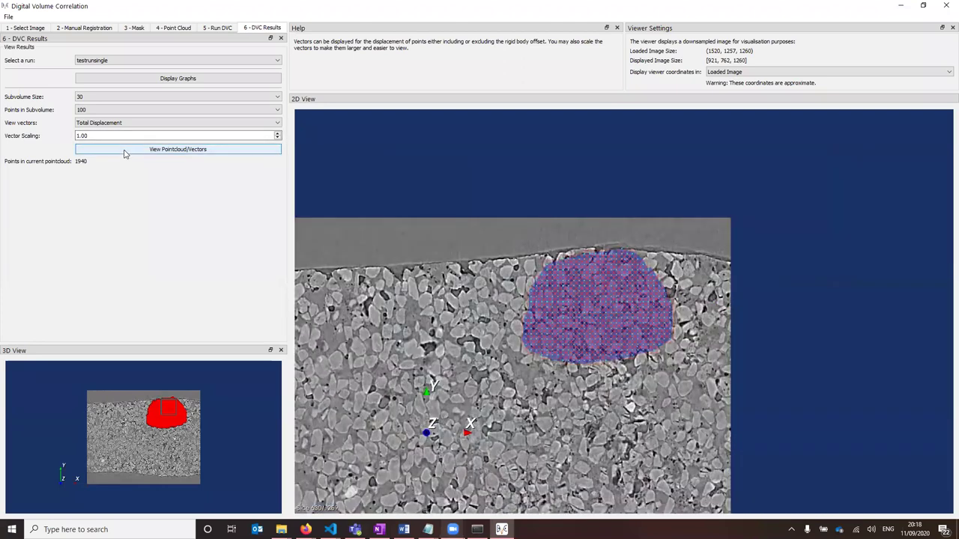
left_click(106, 125)
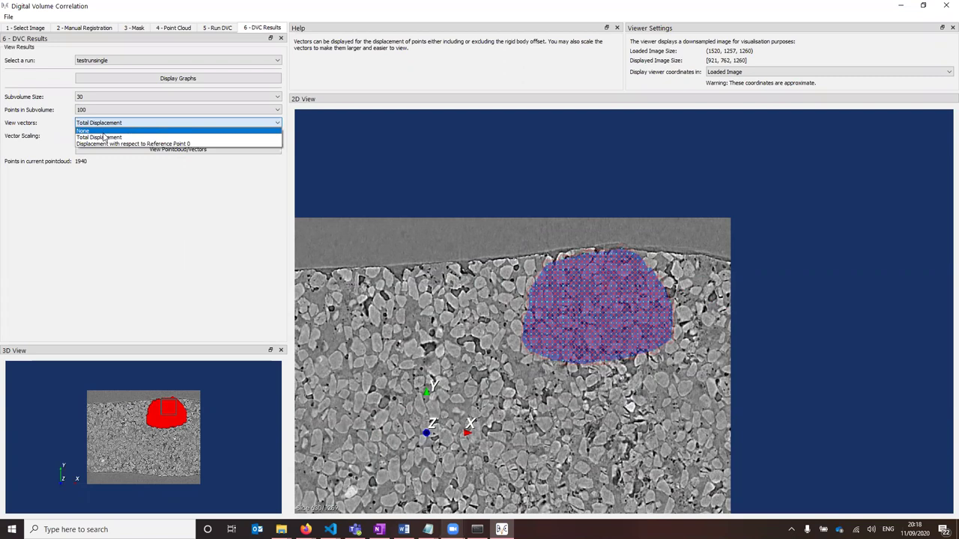
left_click(133, 130)
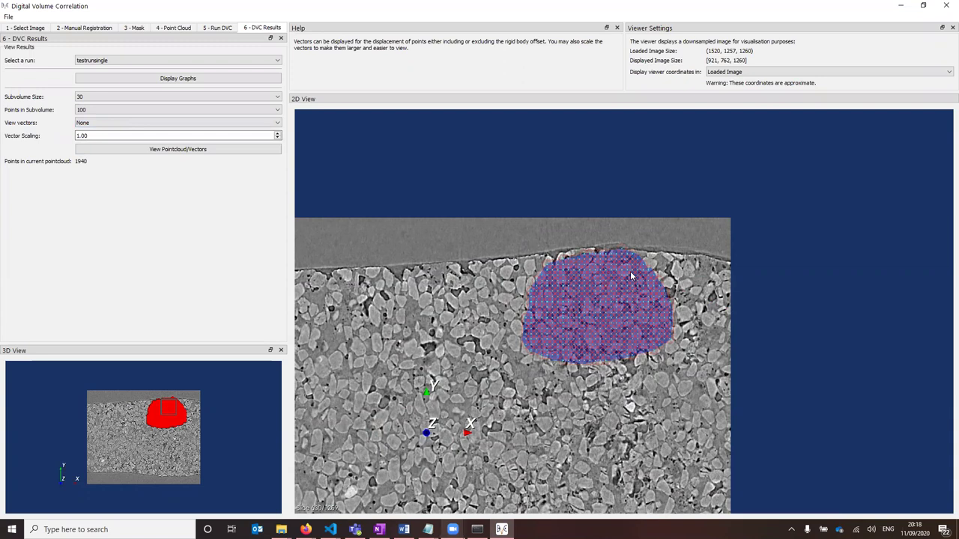
left_click(118, 125)
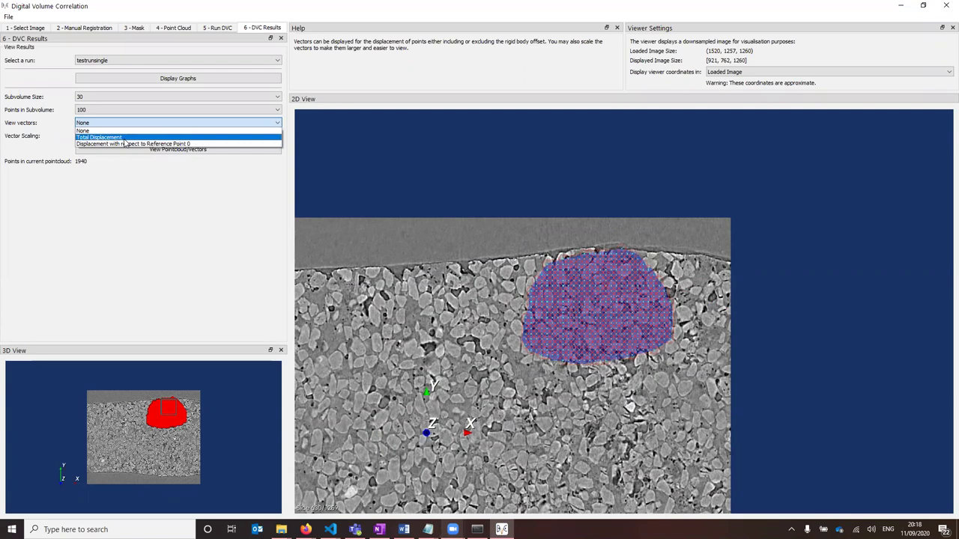
left_click(125, 143)
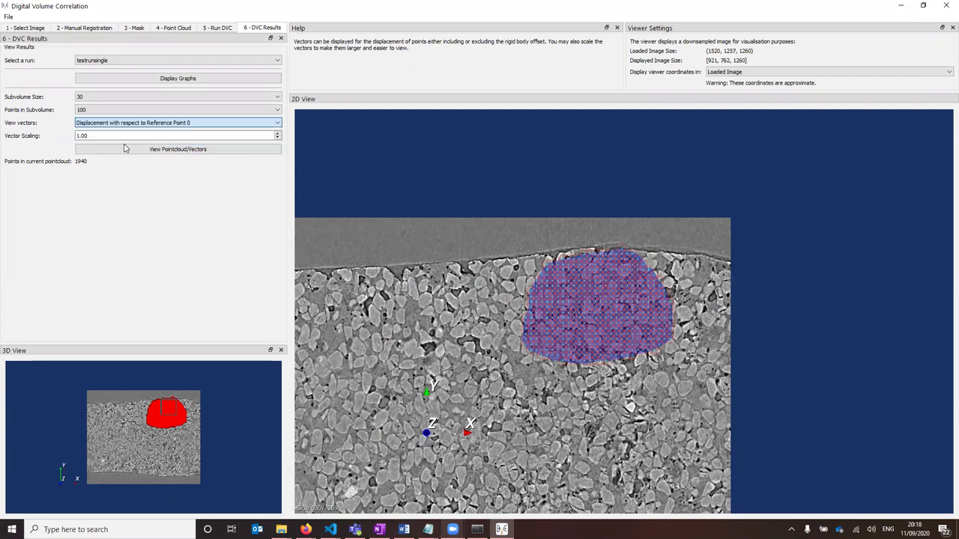
left_click(125, 149)
Examine the size, direction and colour of the displacement vectors around the reference point in the 2D view
scroll(686, 197, "up", 3)
scroll(701, 226, "up", 5)
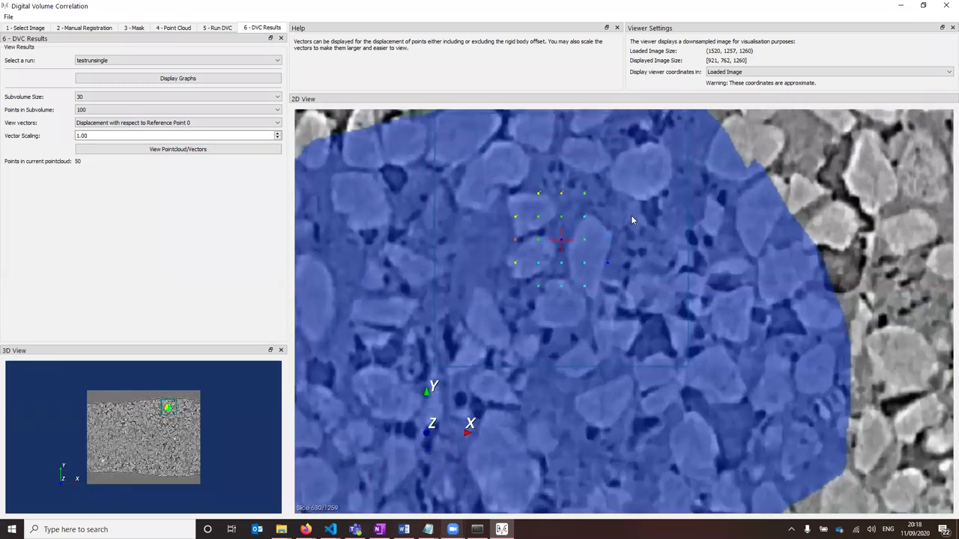
left_click(631, 217)
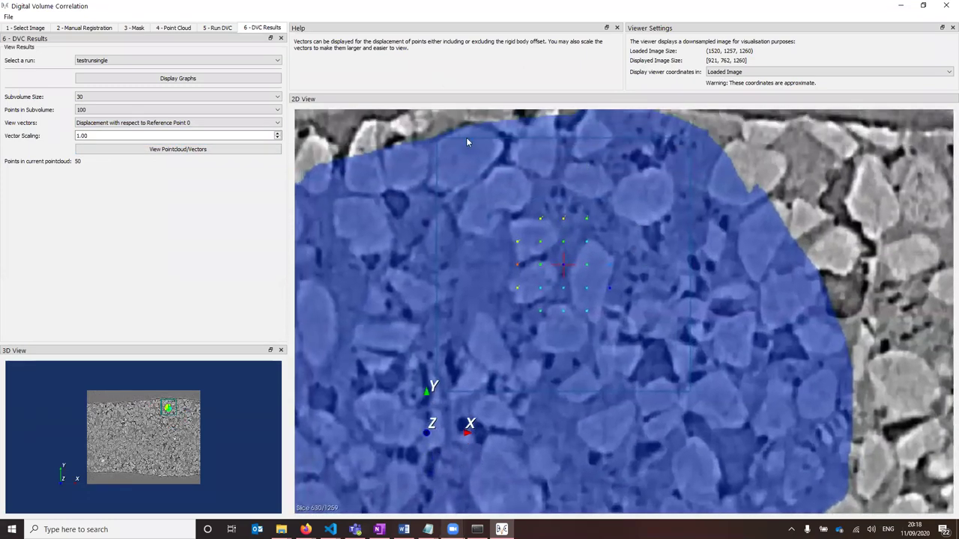
scroll(614, 225, "up", 5)
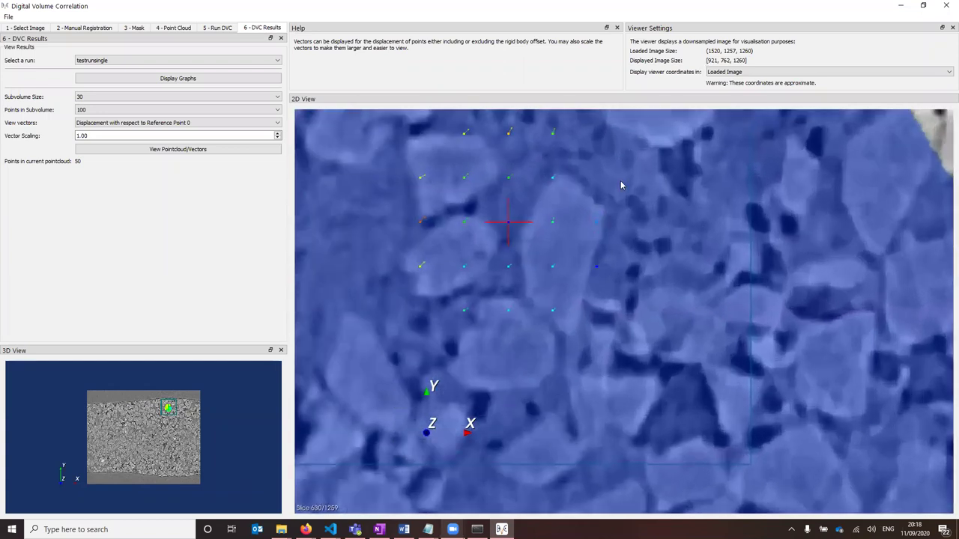
middle_click_drag(615, 215, 669, 299)
scroll(665, 277, "up", 3)
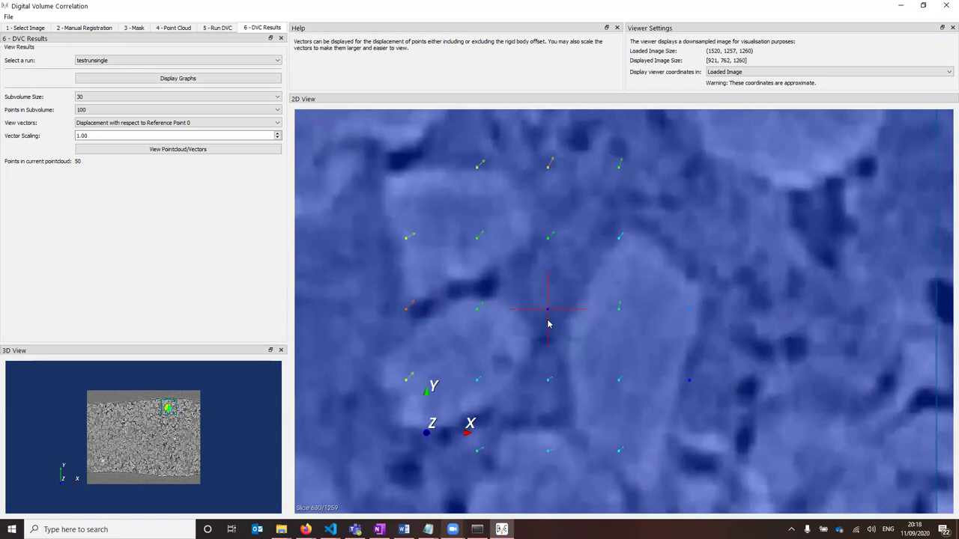
scroll(574, 284, "up", 3)
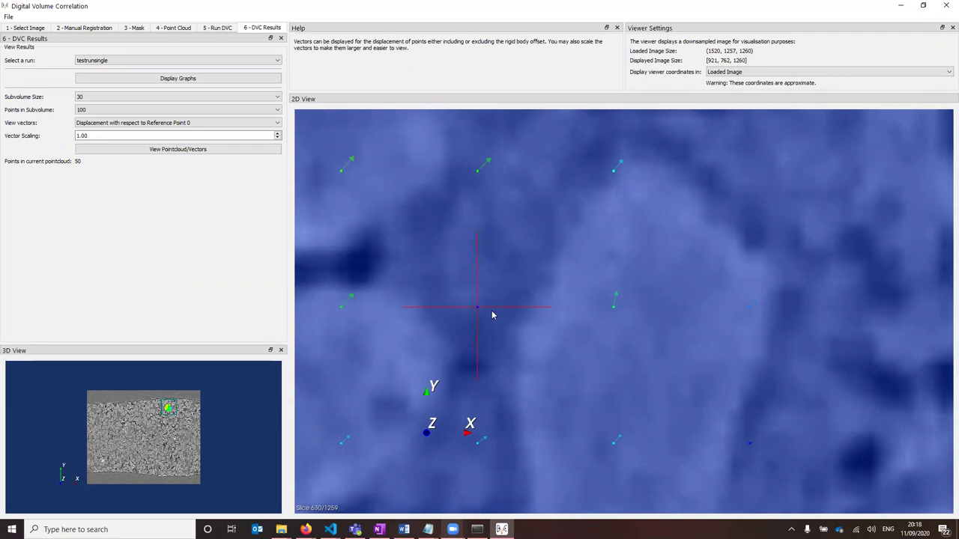
scroll(561, 337, "down", 3)
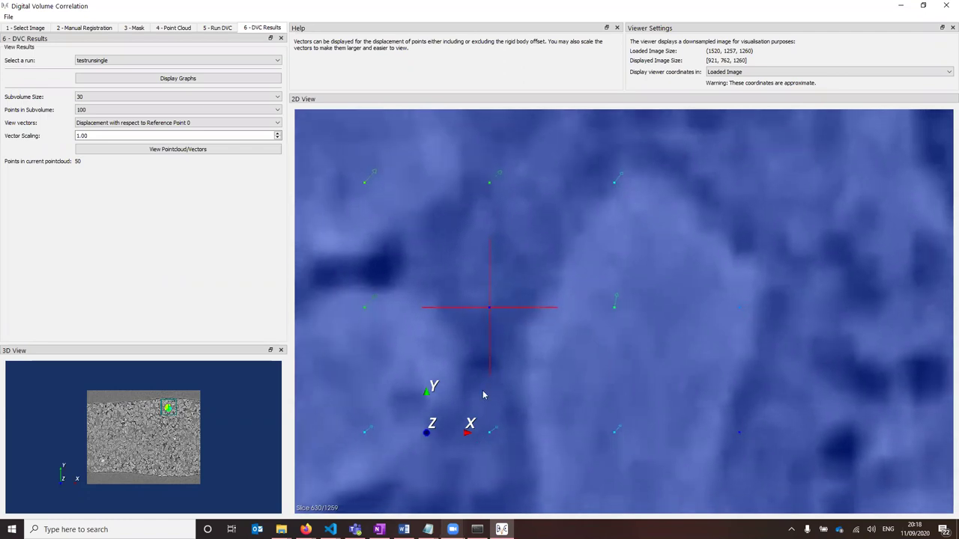
scroll(489, 403, "down", 4)
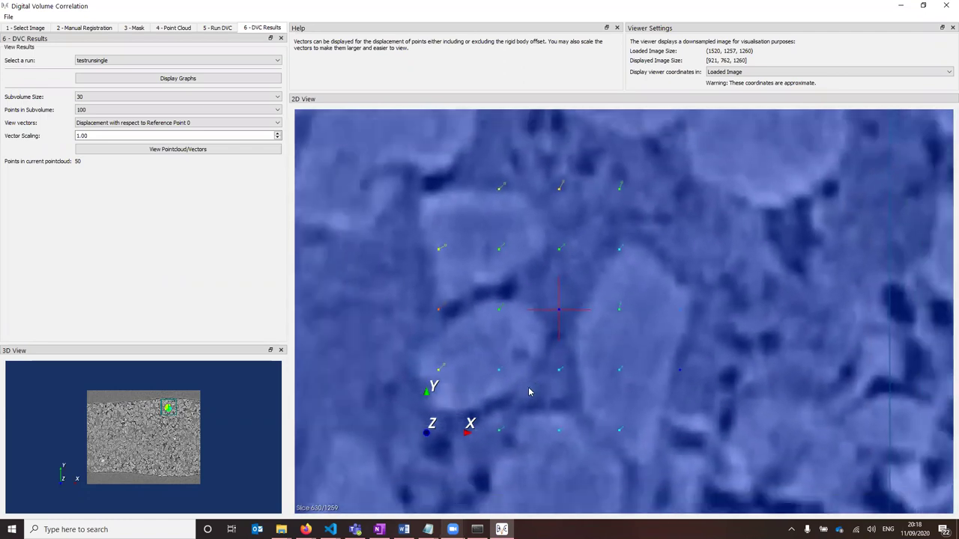
scroll(621, 321, "up", 6)
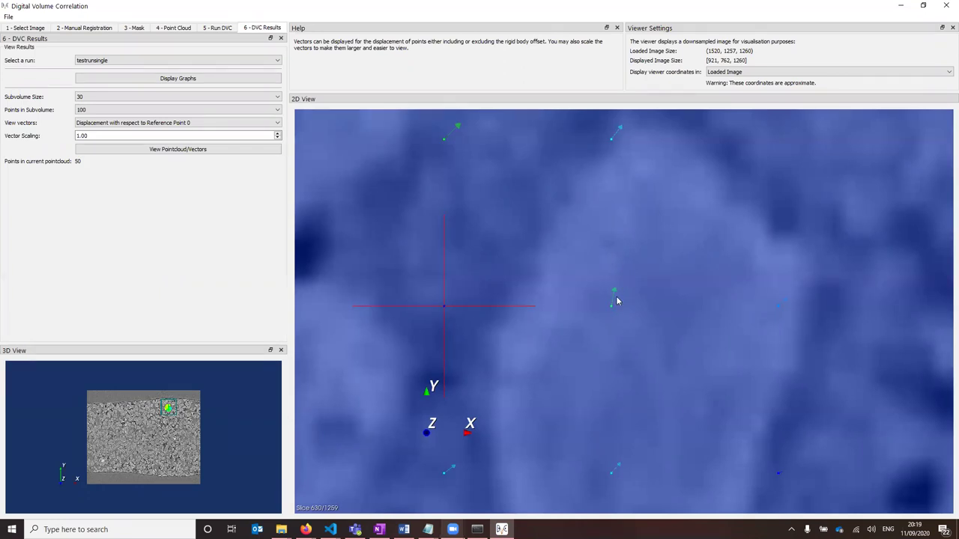
scroll(538, 354, "down", 2)
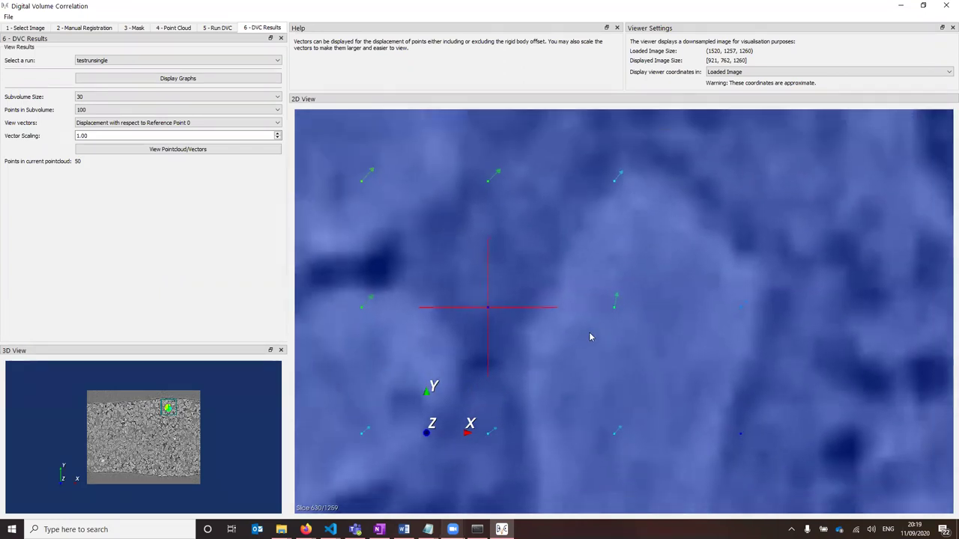
scroll(584, 327, "down", 3)
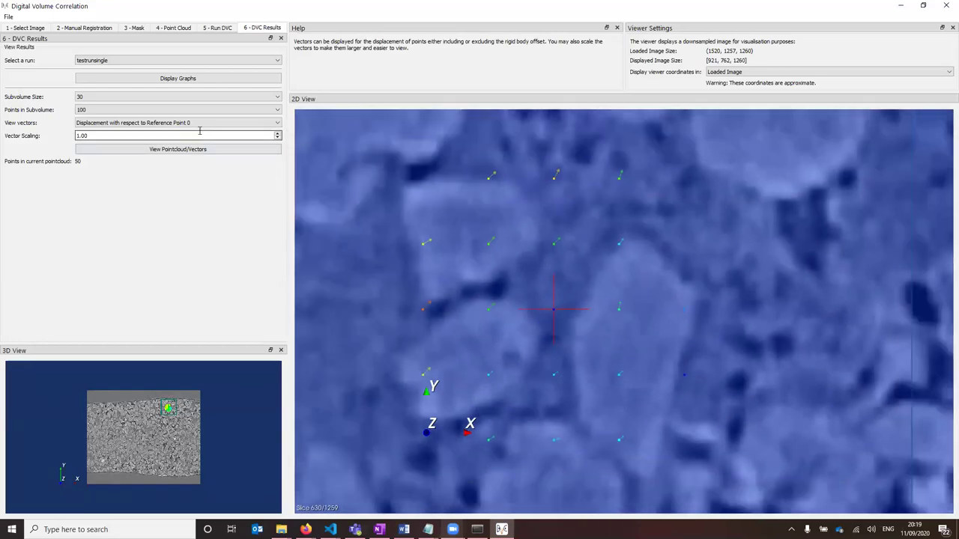
Display the Total Displacement vectors for comparison, and return to displacement with respect to Reference Point 0
left_click(197, 123)
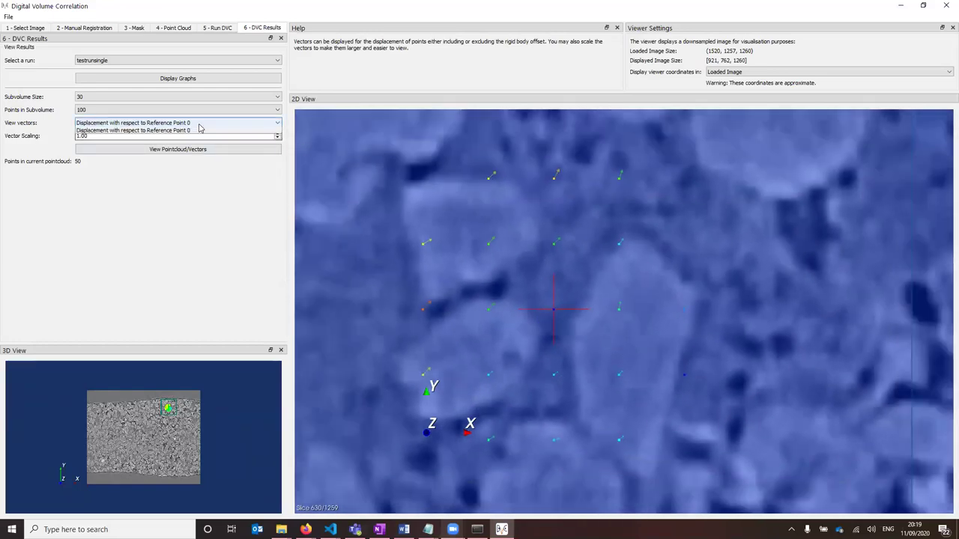
left_click(195, 137)
left_click(191, 149)
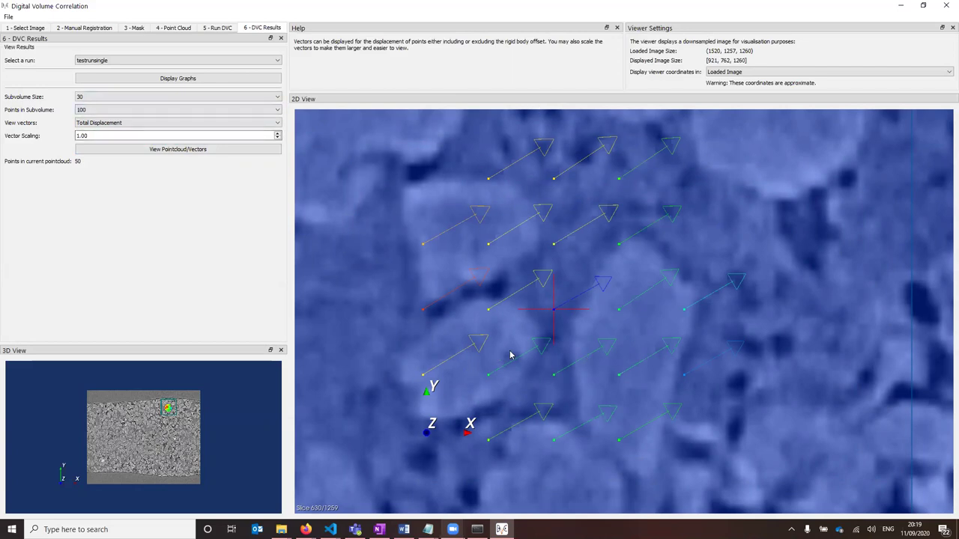
left_click(133, 123)
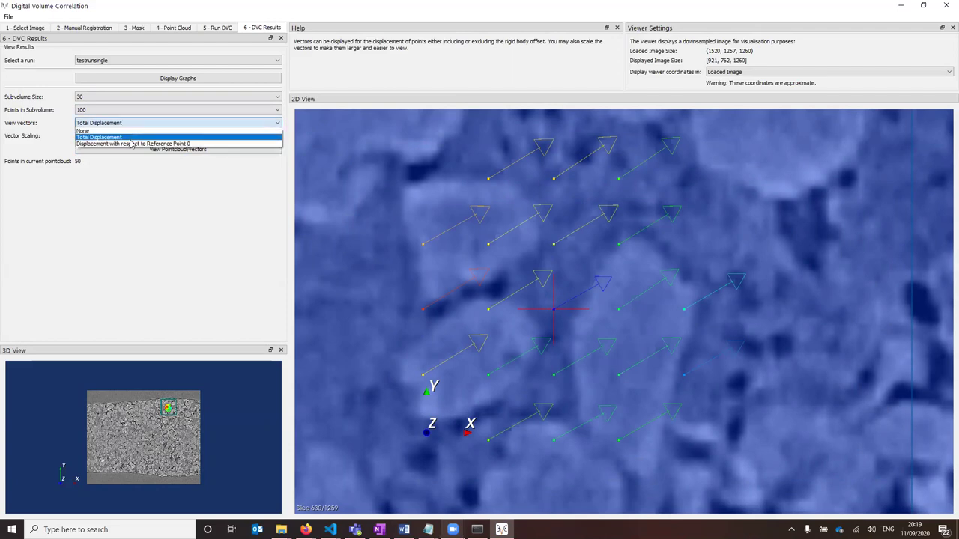
left_click(131, 144)
left_click(149, 149)
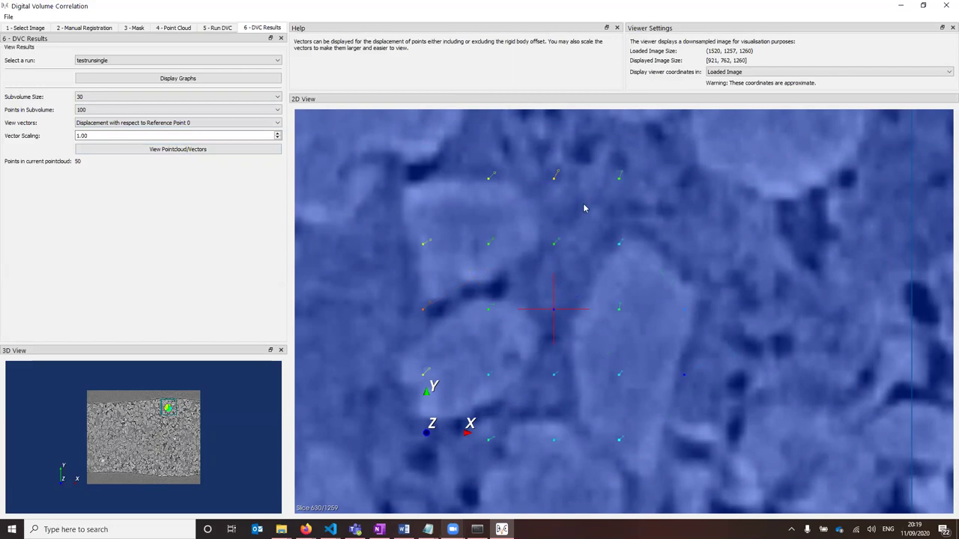
scroll(645, 273, "up", 3)
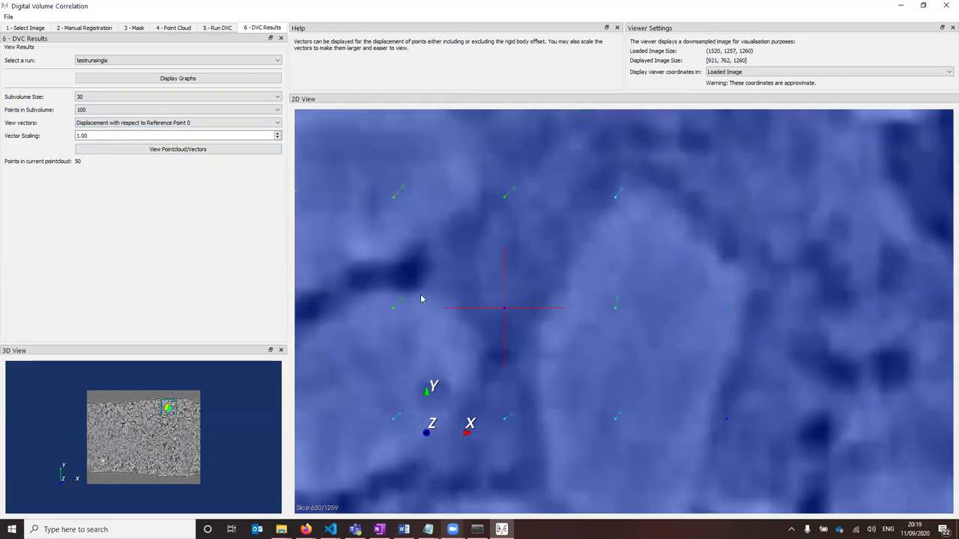
Enlarge the 3D view and examine the displacement vectors around the reference point from different angles
left_click_drag(224, 343, 228, 319)
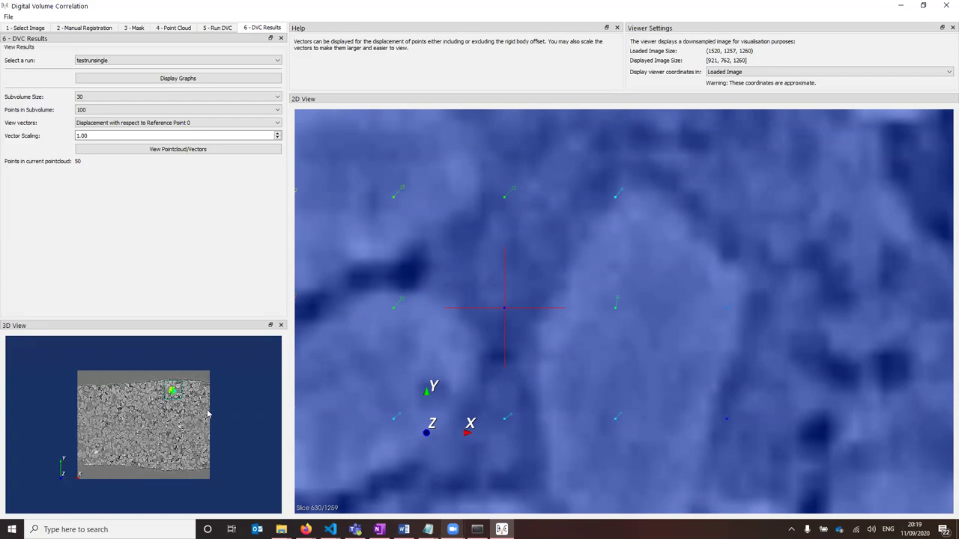
scroll(208, 413, "up", 5)
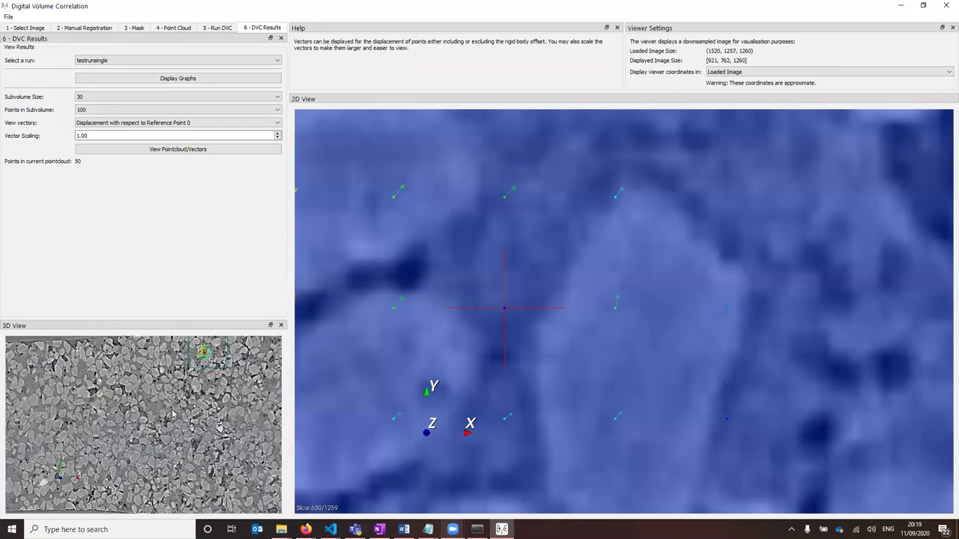
scroll(171, 431, "down", 4)
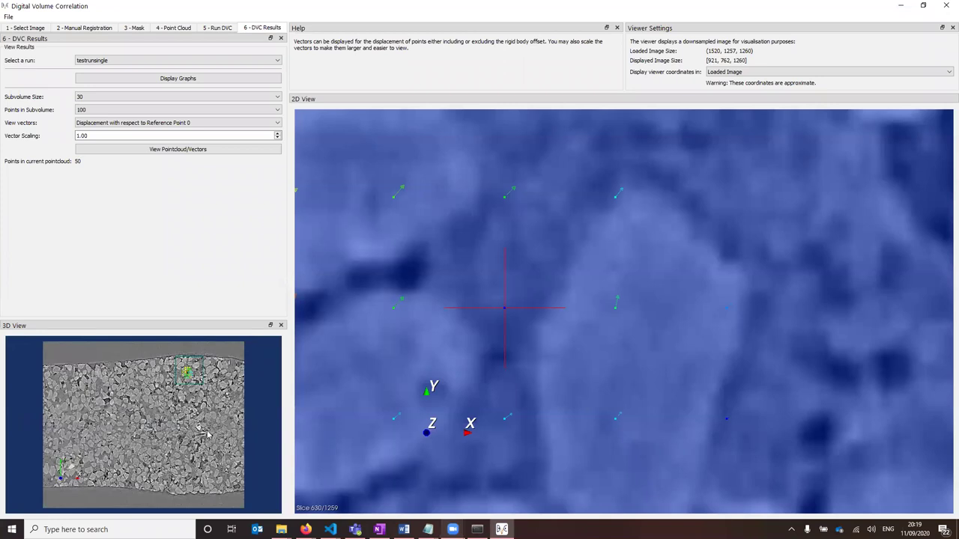
scroll(206, 429, "down", 3)
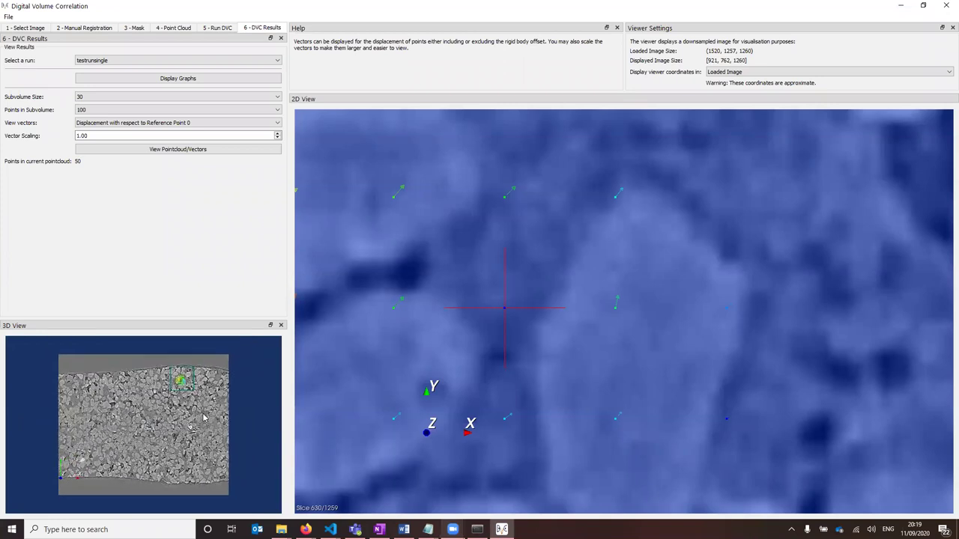
scroll(192, 471, "up", 5)
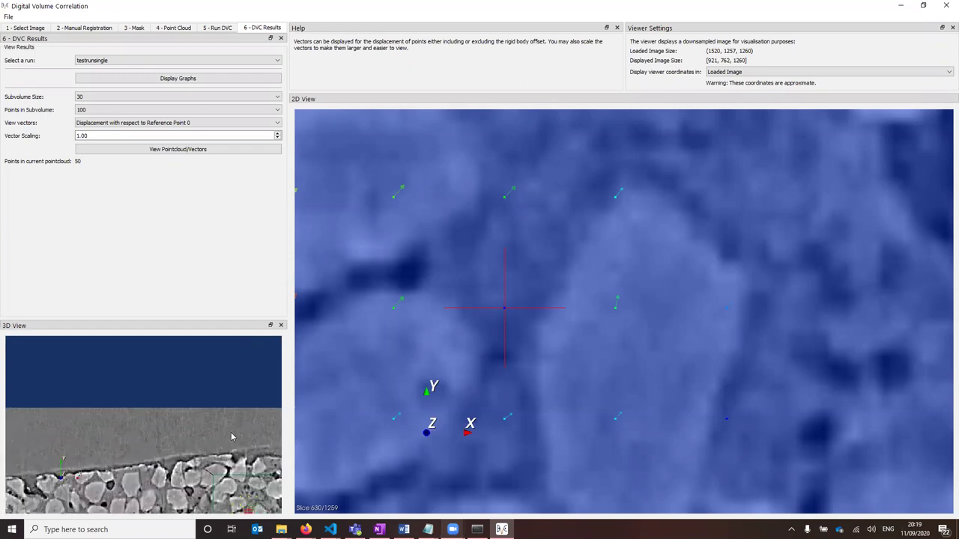
left_click_drag(231, 436, 181, 424)
scroll(182, 425, "up", 3)
left_click_drag(246, 341, 161, 438)
scroll(178, 407, "up", 3)
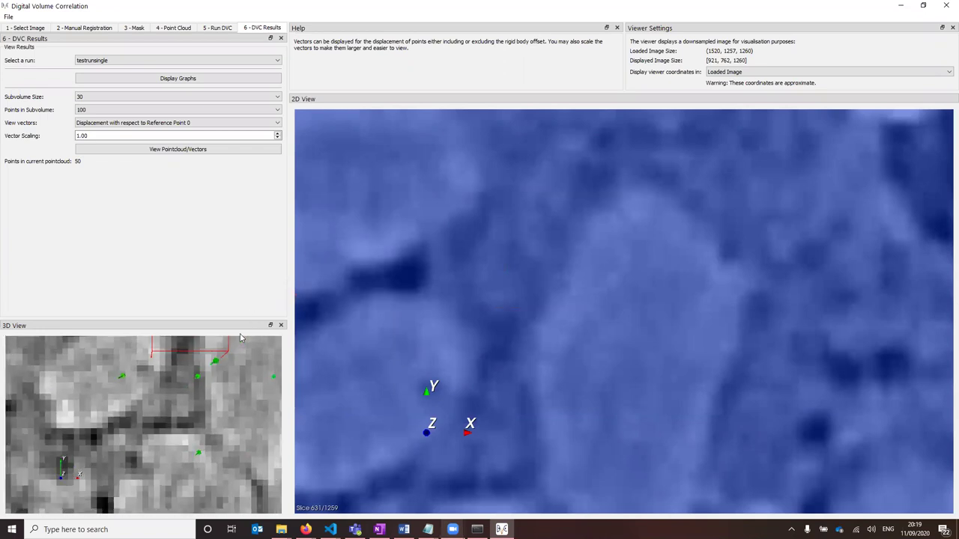
left_click_drag(211, 381, 187, 402)
scroll(555, 269, "down", 1)
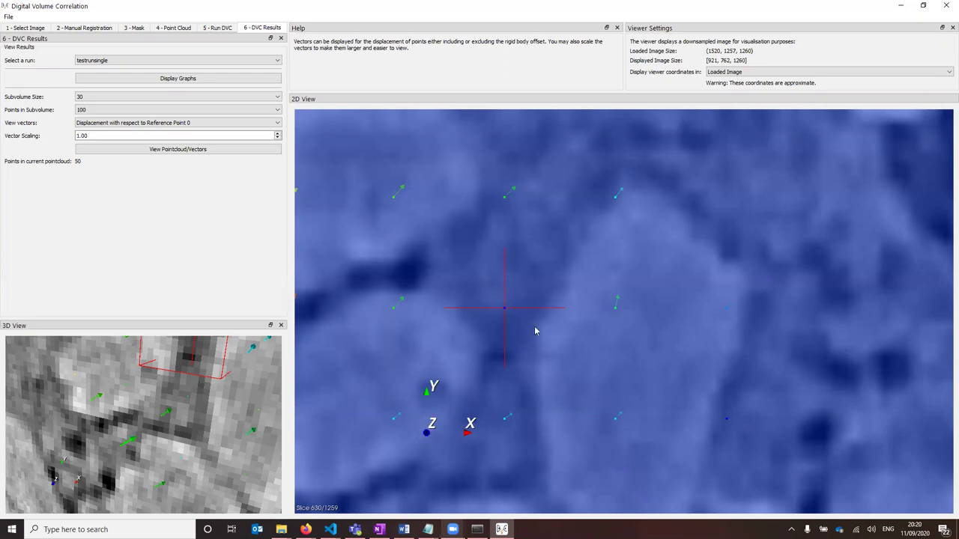
scroll(223, 400, "up", 4)
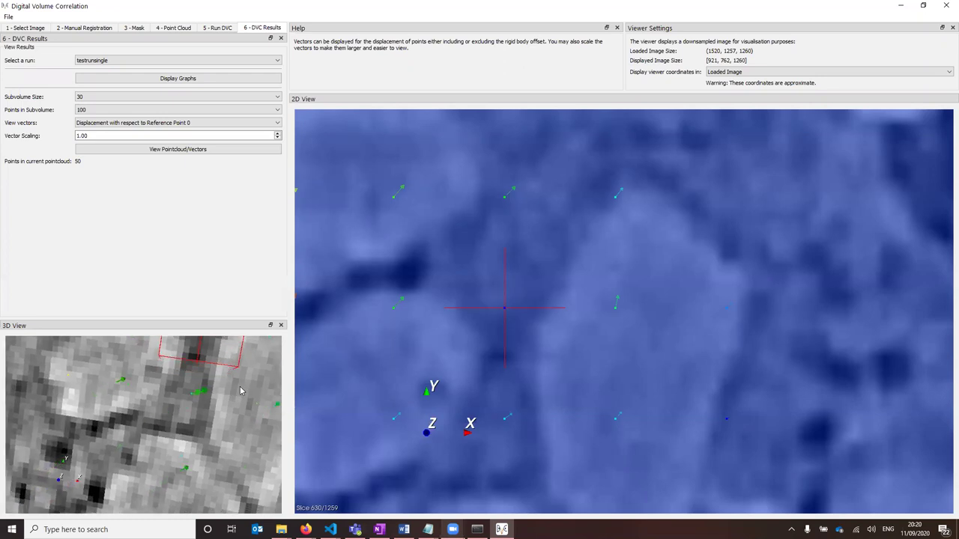
Reset the 3D view's zoom, and switch the 2D slice orientation to the X axis and back to the Z axis
key("r")
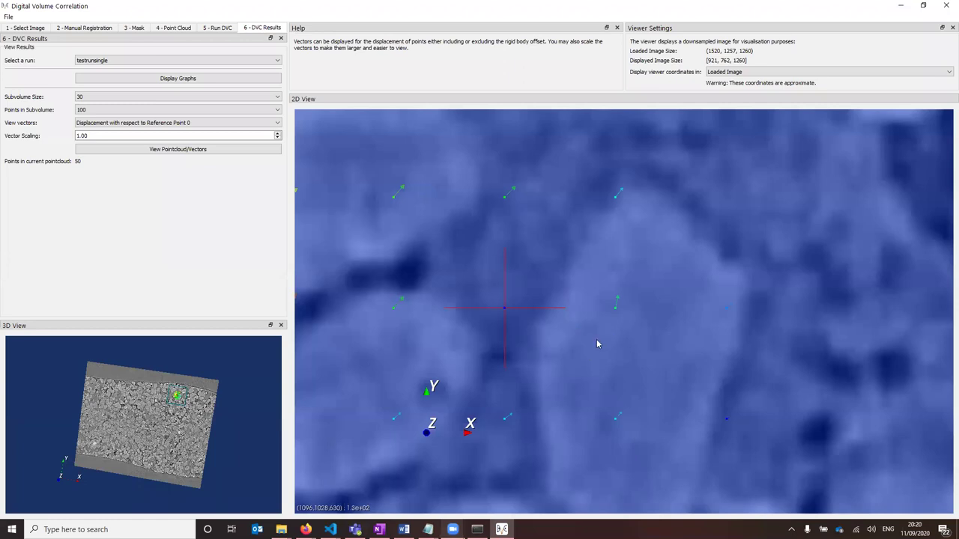
key("x")
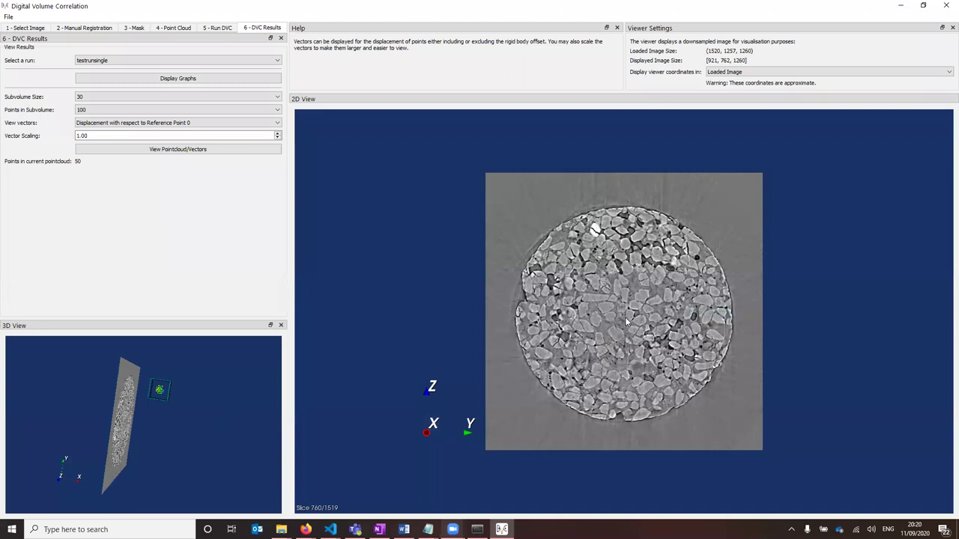
key("z")
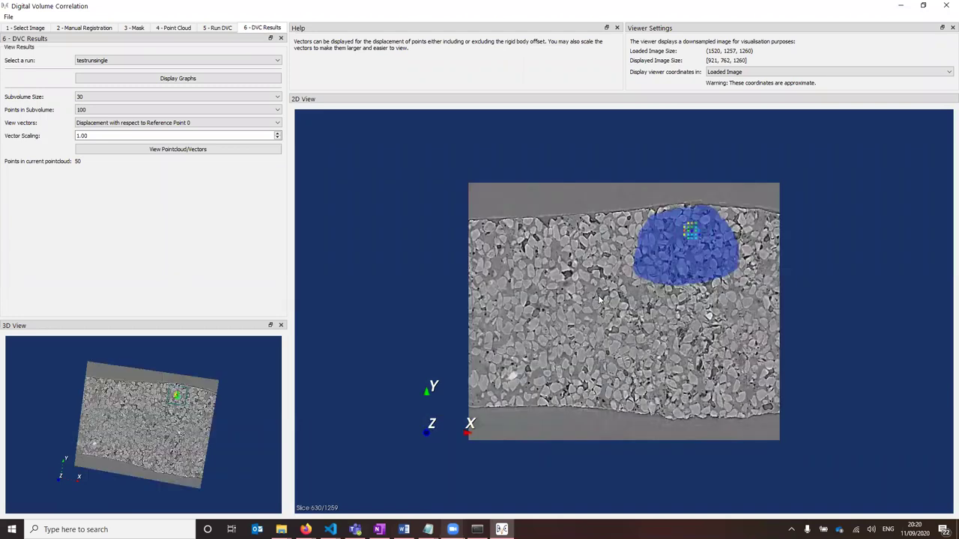
scroll(772, 169, "up", 6)
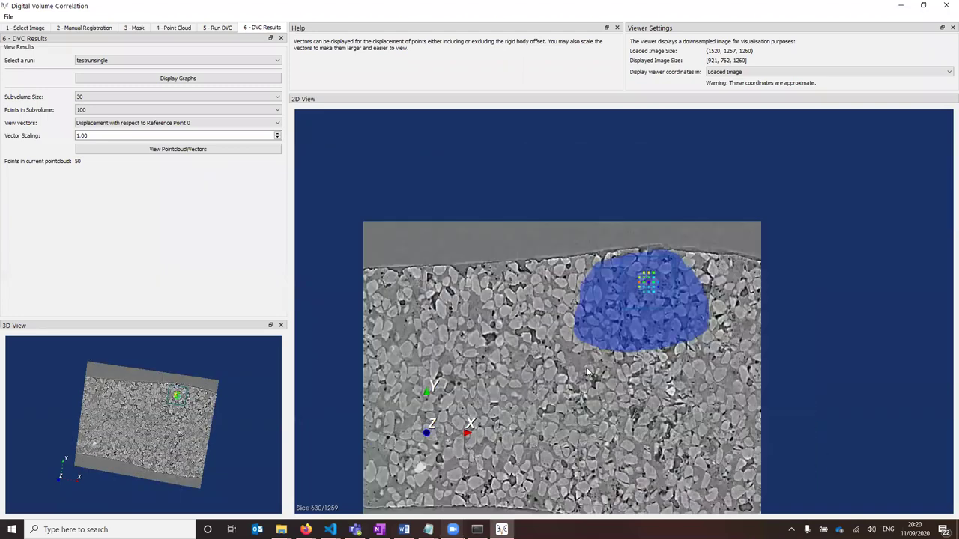
Examine the displacement vectors around the reference point up close in the 2D view, with the same region enlarged in the 3D view
right_click_drag(561, 364, 614, 219, "ctrl")
scroll(579, 238, "up", 6)
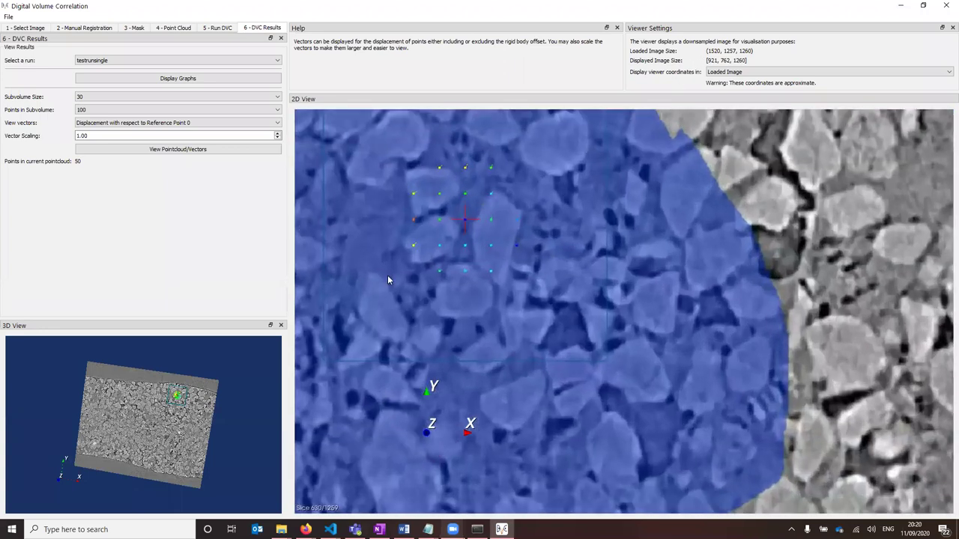
mouse_move(231, 388)
left_mouse_down()
mouse_move(237, 383)
mouse_move(233, 404)
left_mouse_up()
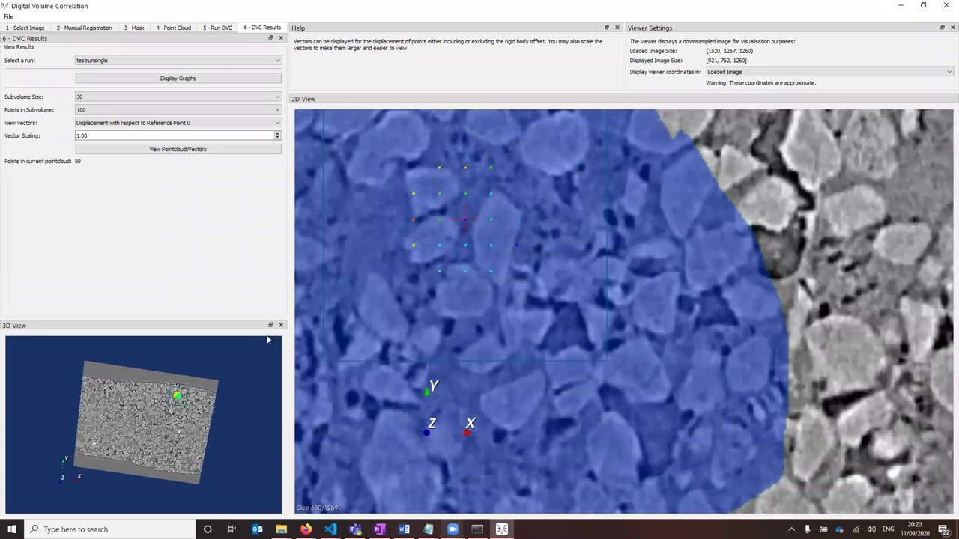
scroll(269, 340, "up", 6)
scroll(251, 360, "down", 5)
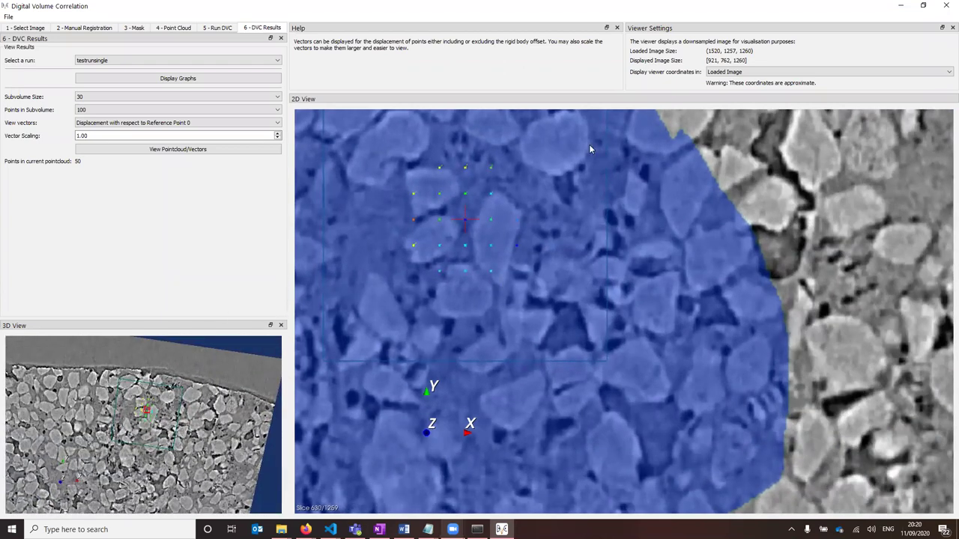
scroll(492, 222, "up", 5)
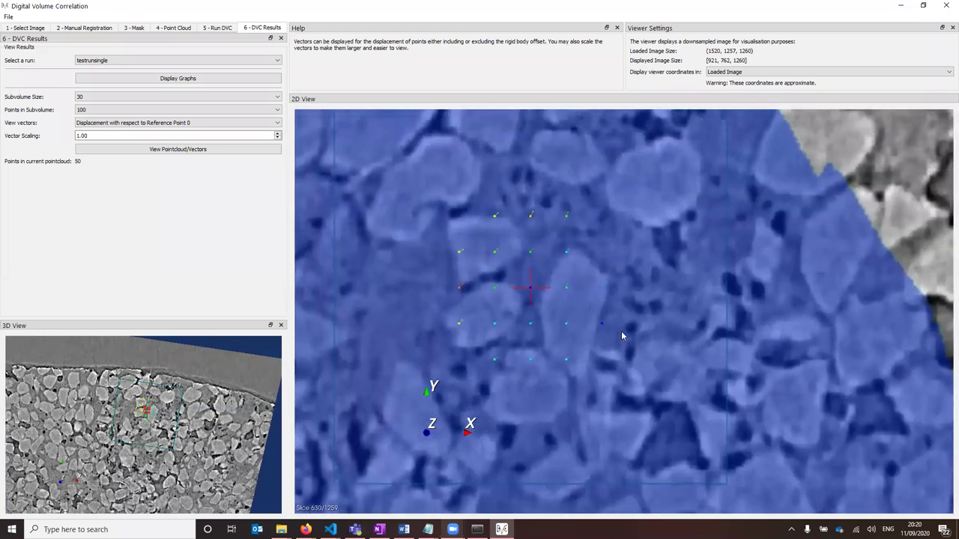
scroll(621, 331, "up", 4)
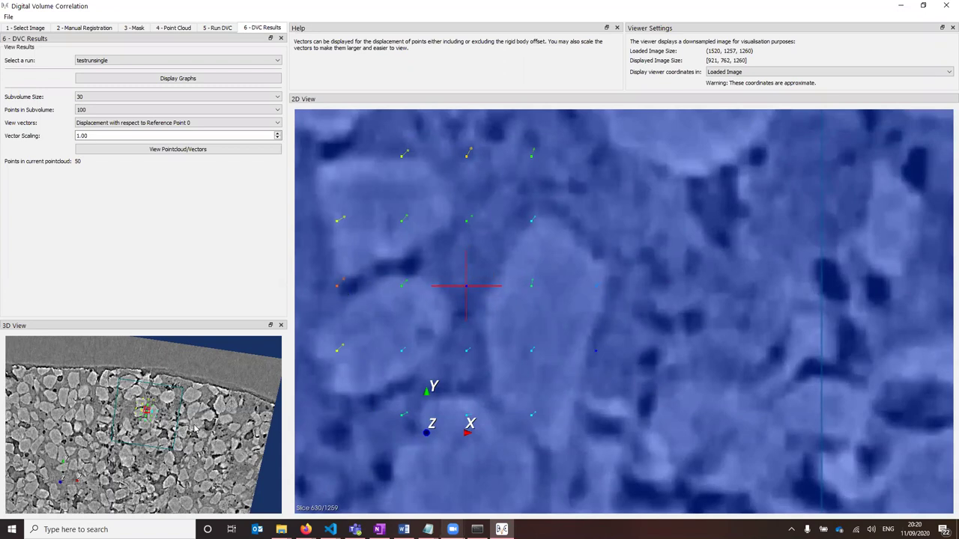
Inspect the displacement vectors around the registration box in the 3D view on slice 630 and its neighbouring slices
scroll(187, 423, "up", 5)
scroll(206, 385, "up", 2)
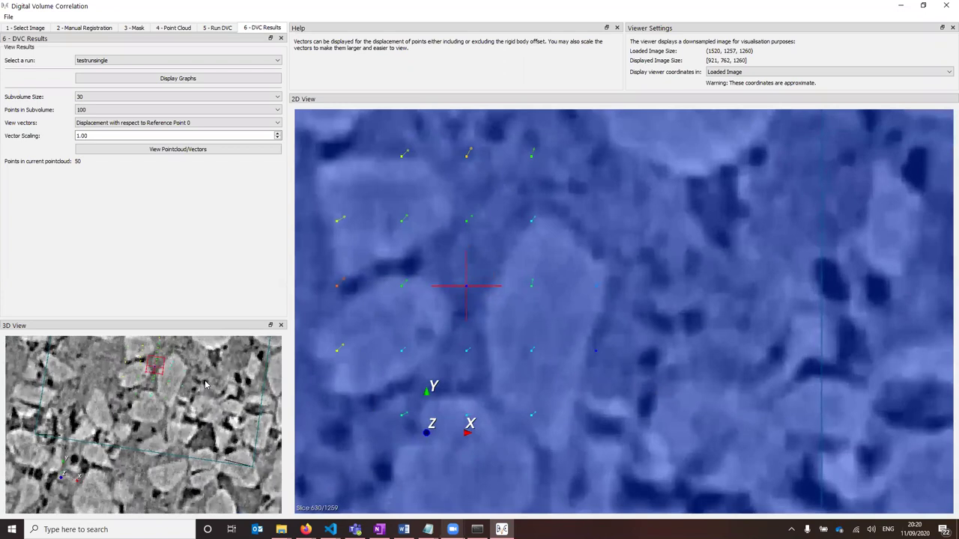
scroll(206, 384, "up", 1)
scroll(205, 384, "up", 1)
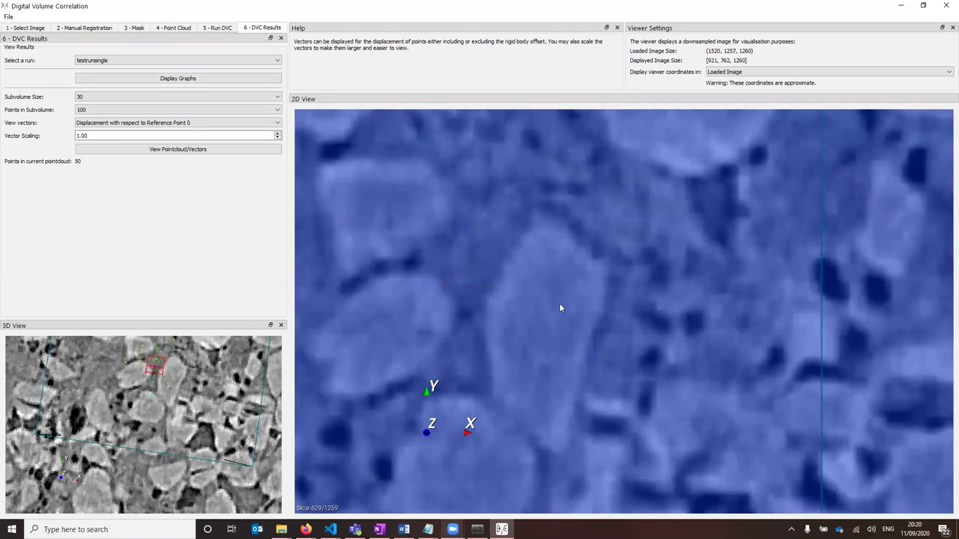
scroll(560, 304, "up", 2)
scroll(559, 307, "down", 1)
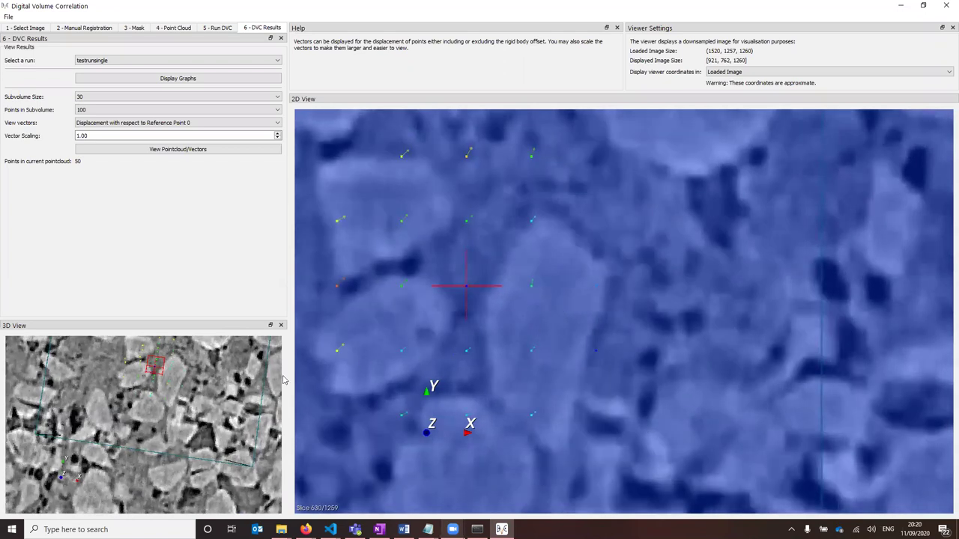
scroll(187, 397, "up", 5)
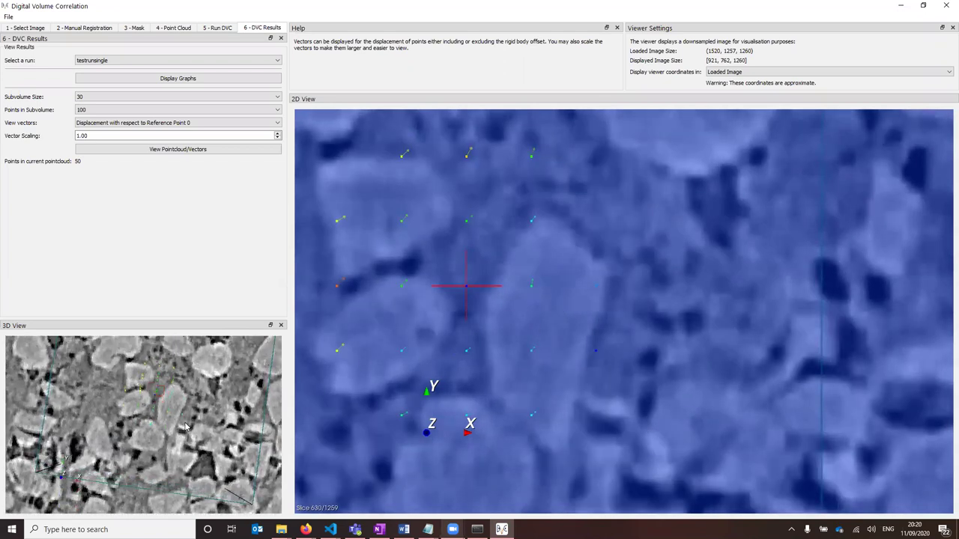
scroll(221, 343, "up", 3)
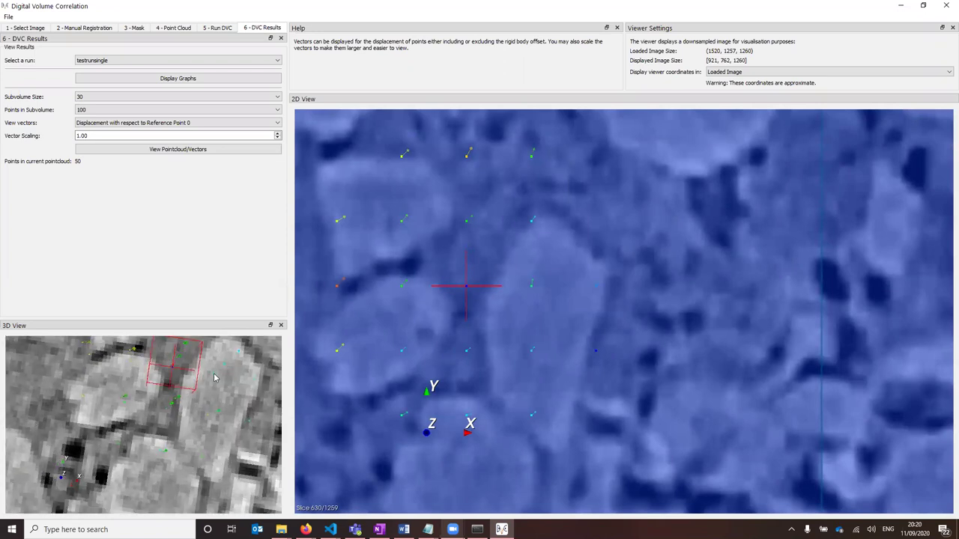
scroll(178, 427, "up", 2)
scroll(178, 427, "down", 2)
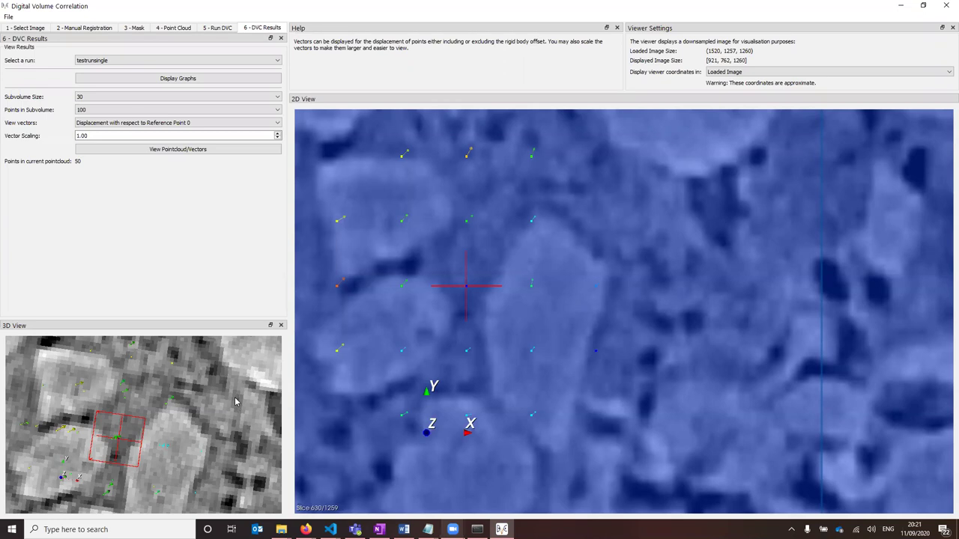
Save the session as demo, without compressing the files
left_click(8, 17)
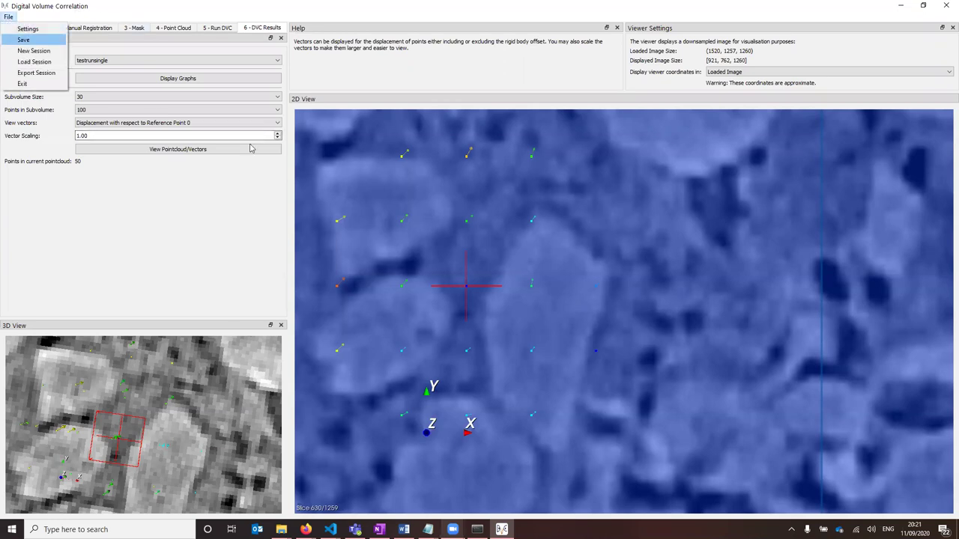
left_click(20, 41)
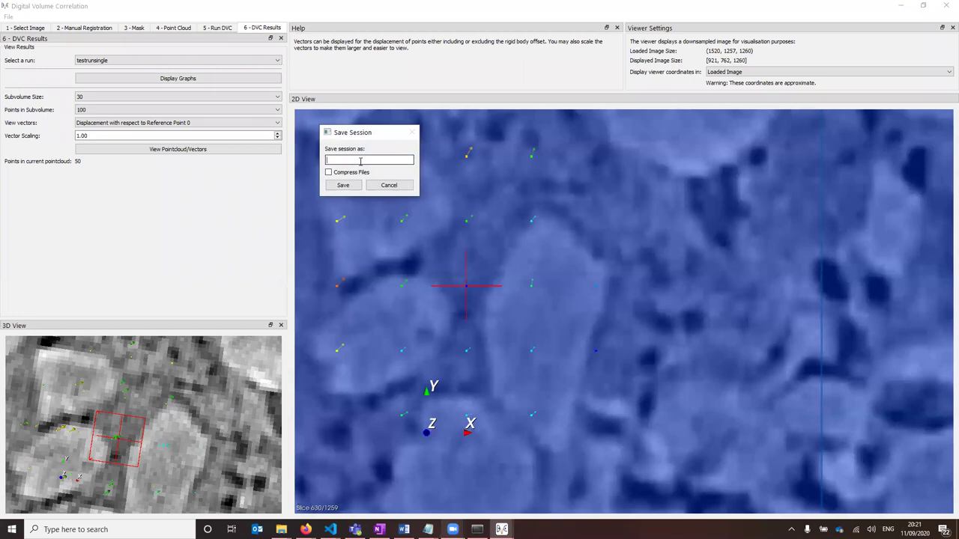
type("demo")
left_click(346, 185)
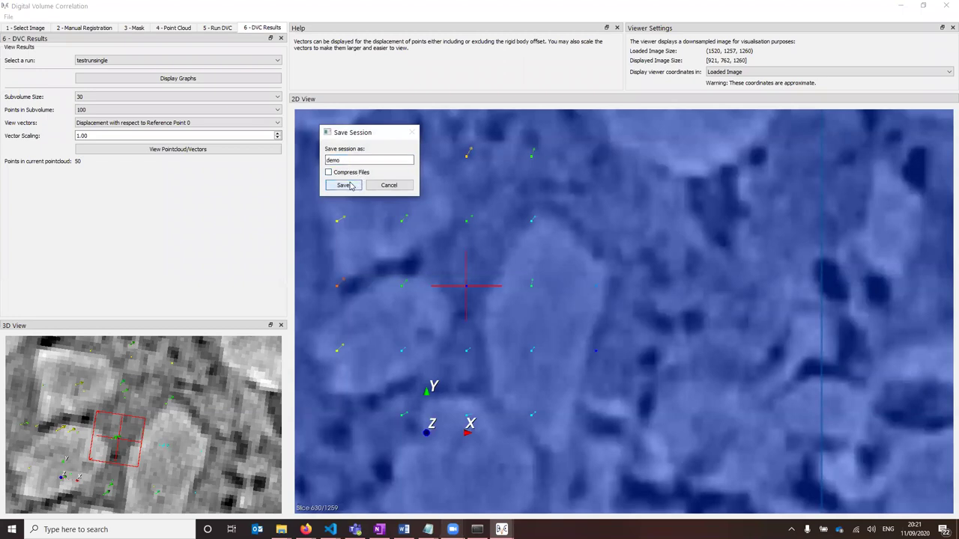
left_click(8, 17)
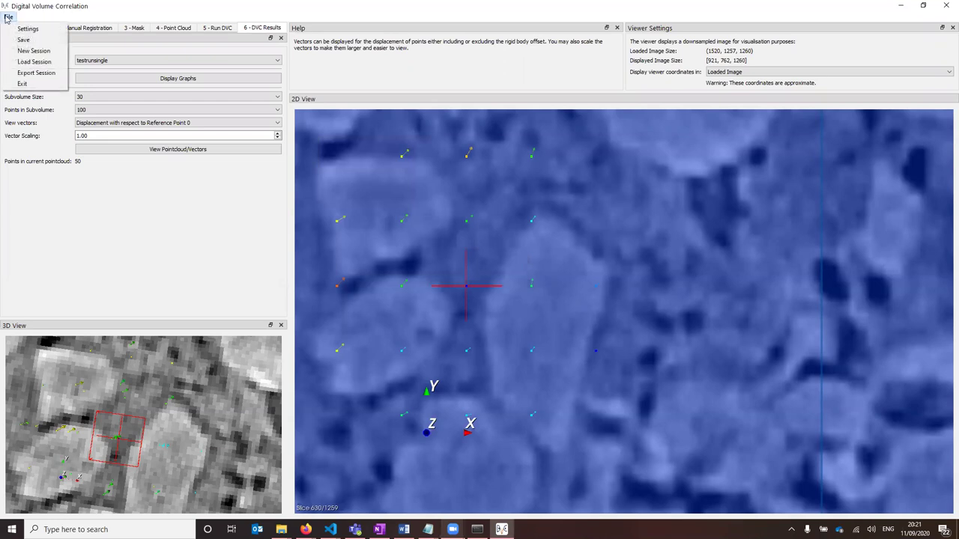
left_click(26, 63)
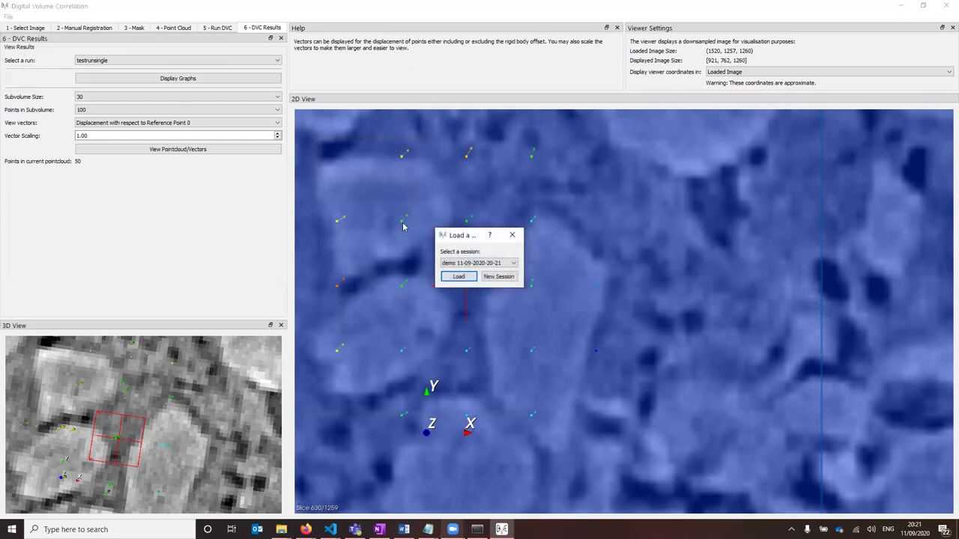
left_click(486, 264)
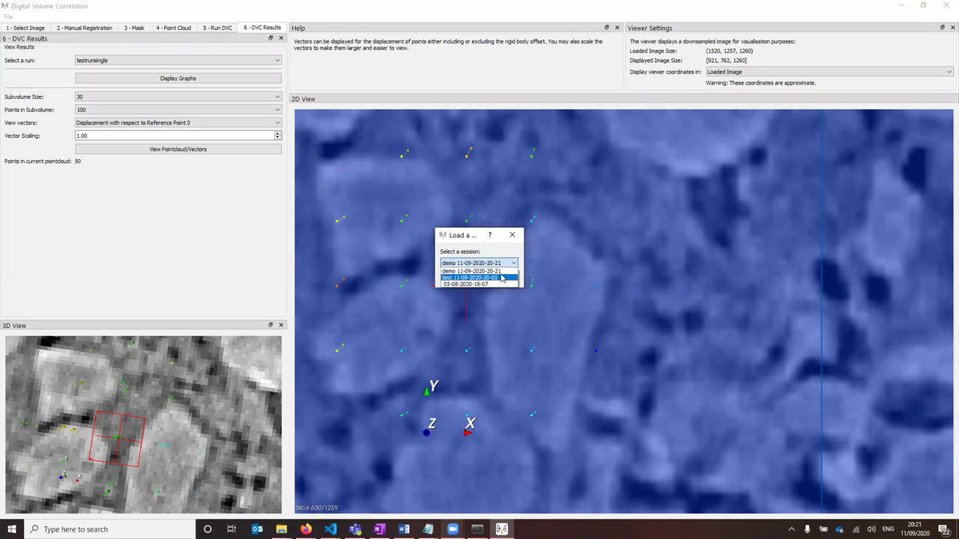
left_click(501, 279)
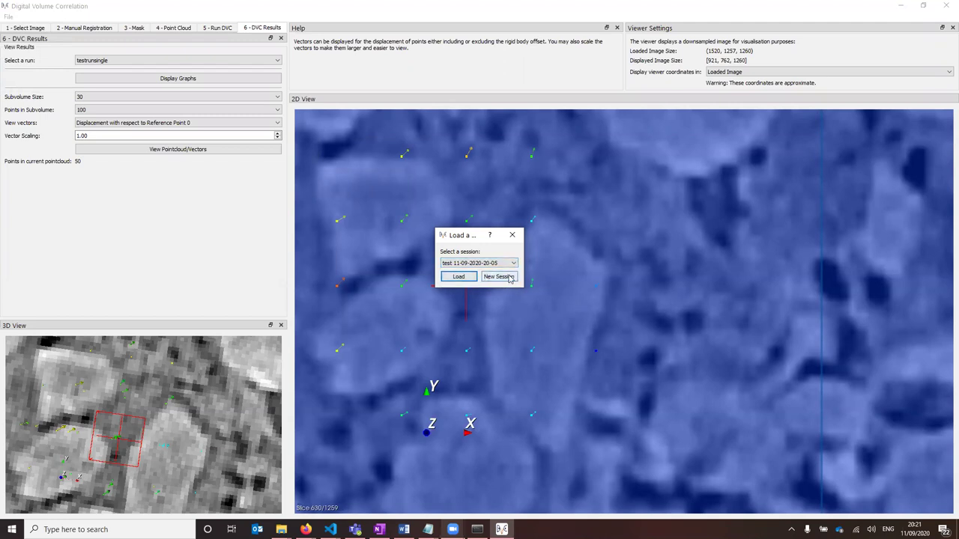
left_click(513, 234)
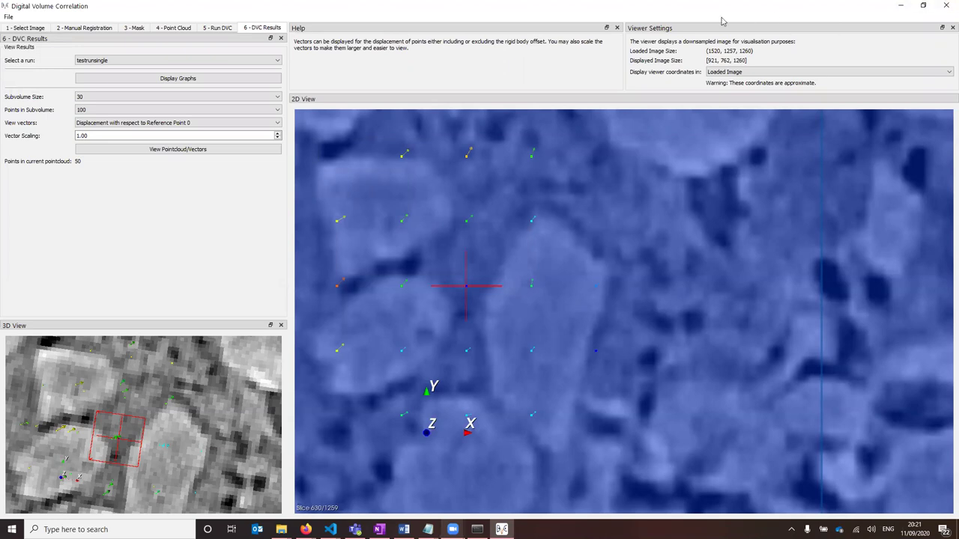
Look at the session export option and the Mask stage, and review the image storage and GPU settings without changing them
left_click(10, 17)
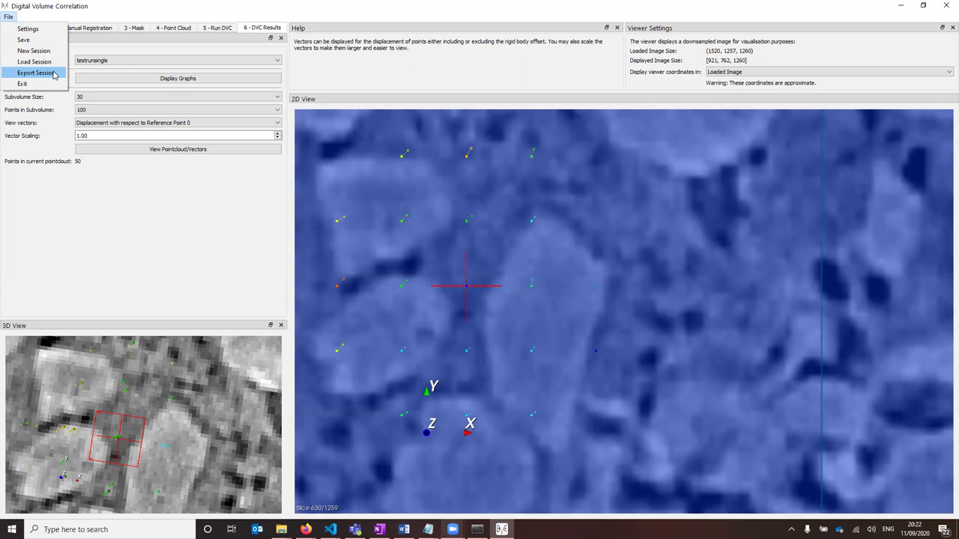
left_click(135, 27)
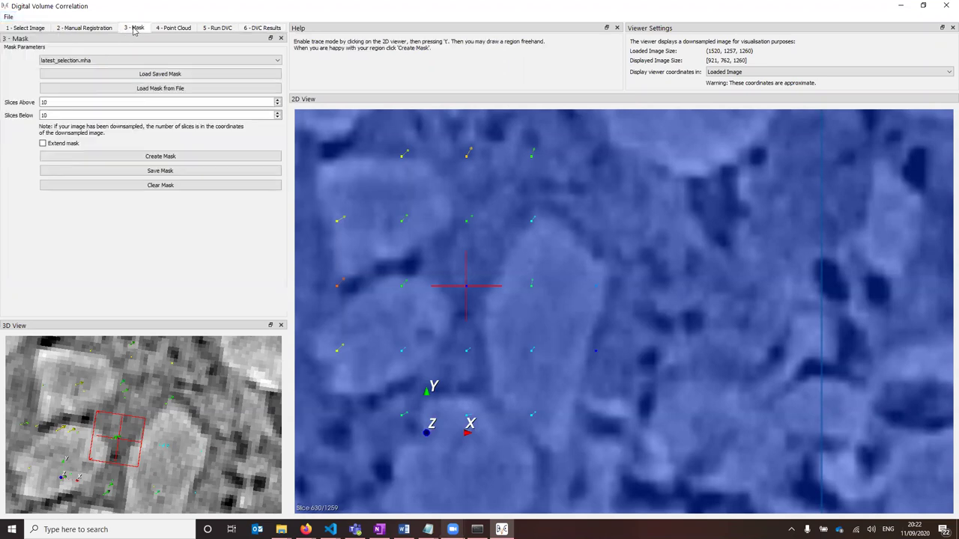
left_click(8, 17)
left_click(22, 28)
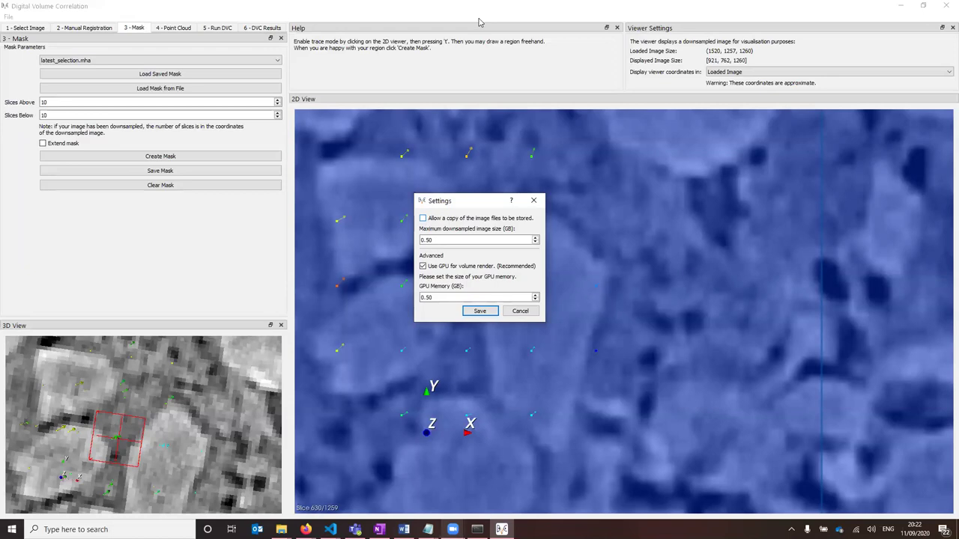
left_click(534, 200)
Read the help text of the Select Image and Point Cloud stages
left_click(24, 27)
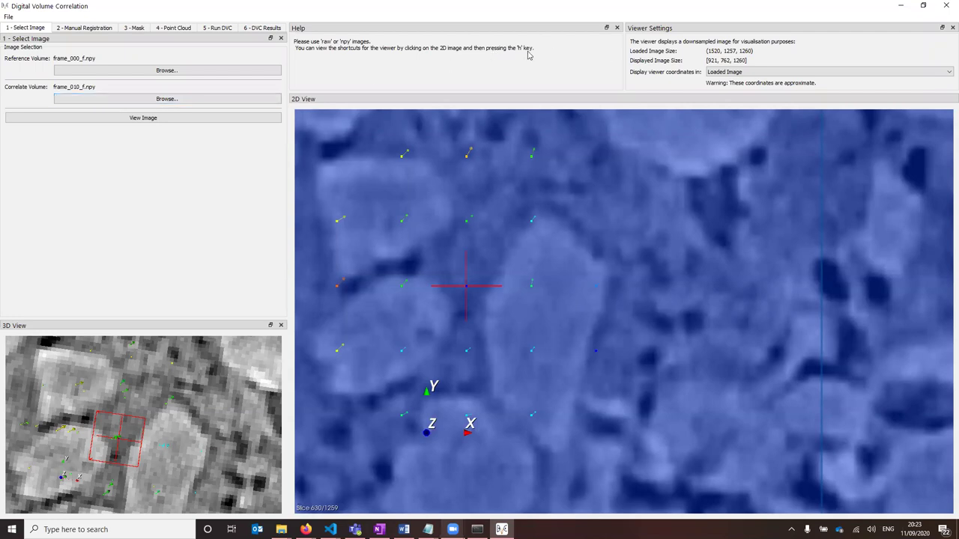
left_click(176, 28)
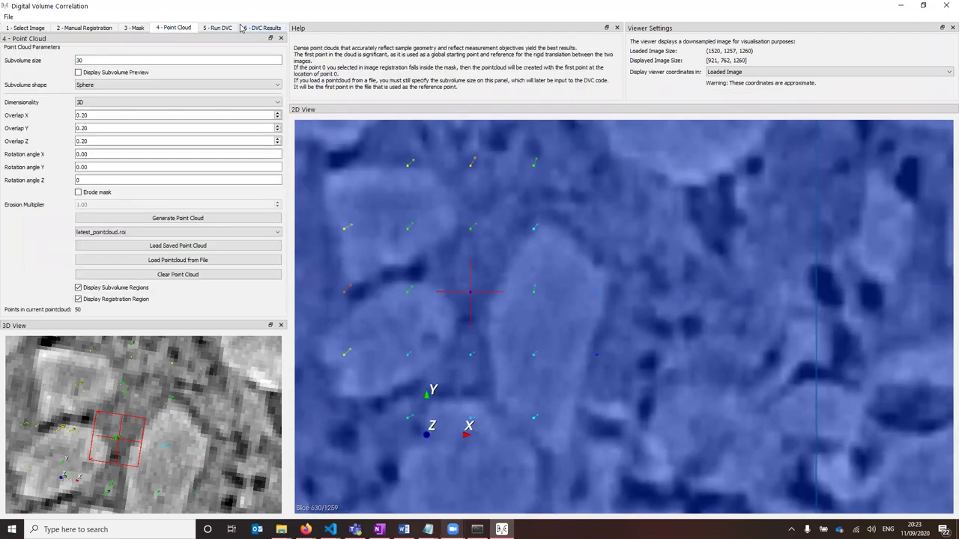